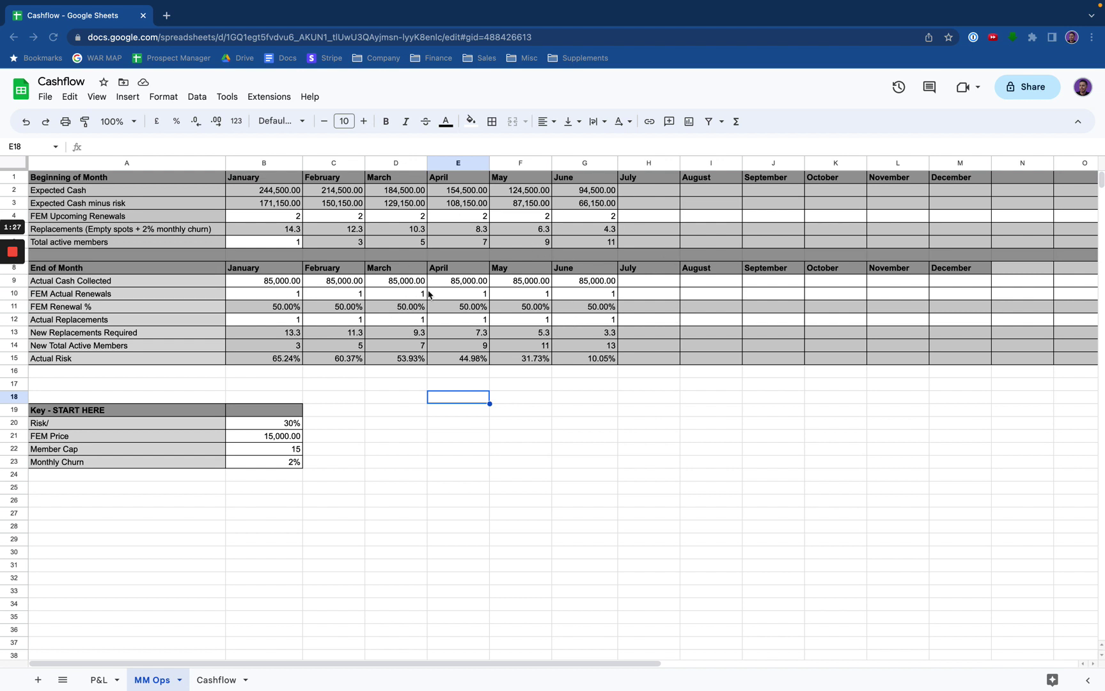
# Select cells around the sheet and highlight the Expected Cash rows.
pyautogui.click(336, 375)
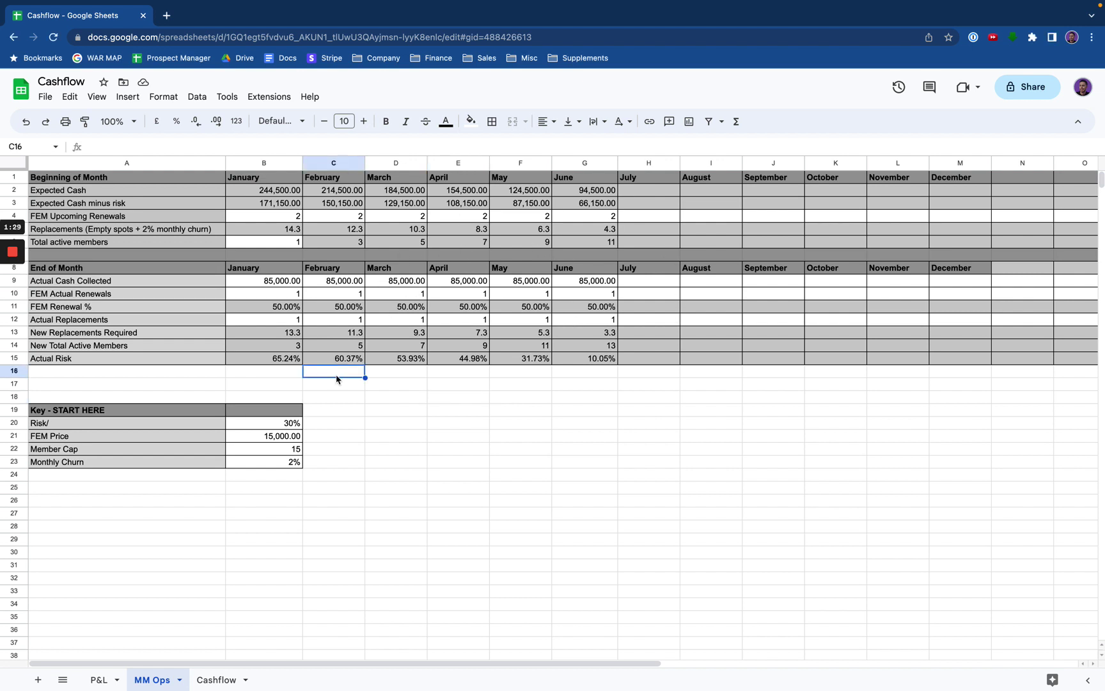
pyautogui.click(398, 420)
pyautogui.moveTo(295, 389)
pyautogui.mouseDown()
pyautogui.moveTo(205, 387)
pyautogui.moveTo(282, 381)
pyautogui.mouseUp()
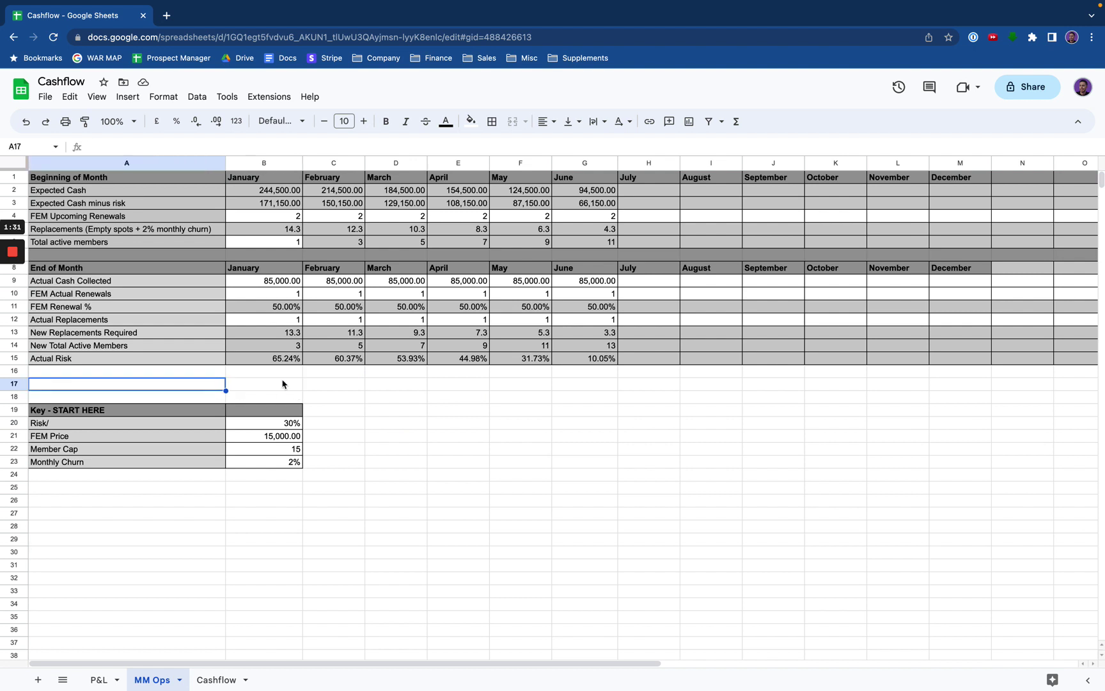
pyautogui.click(377, 388)
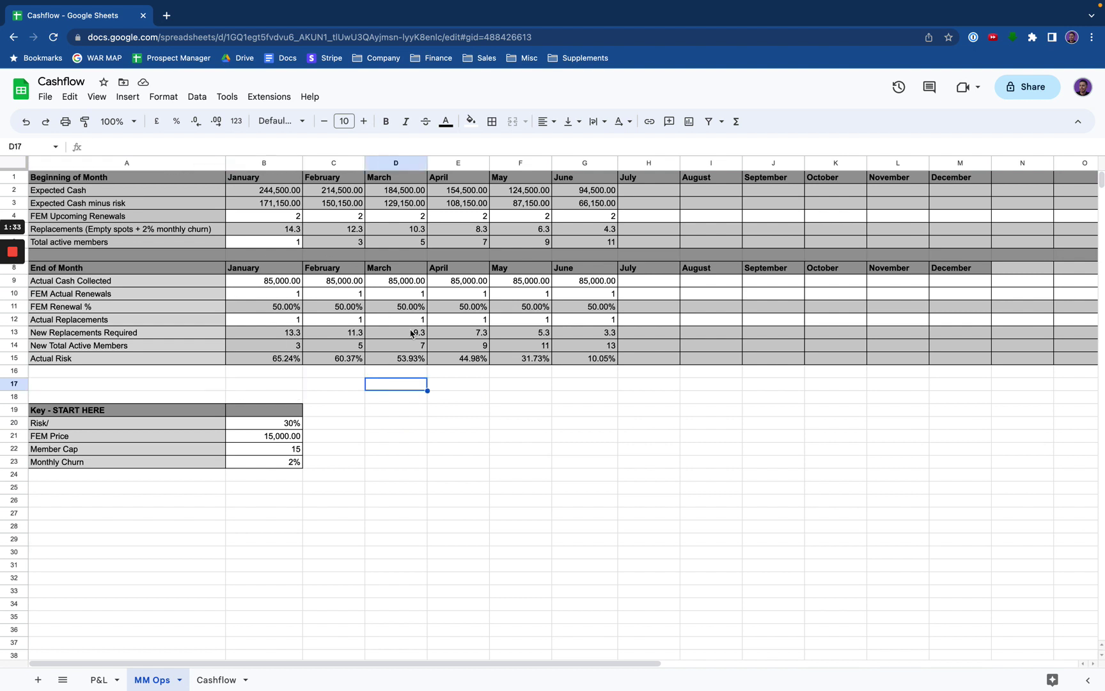
pyautogui.click(450, 395)
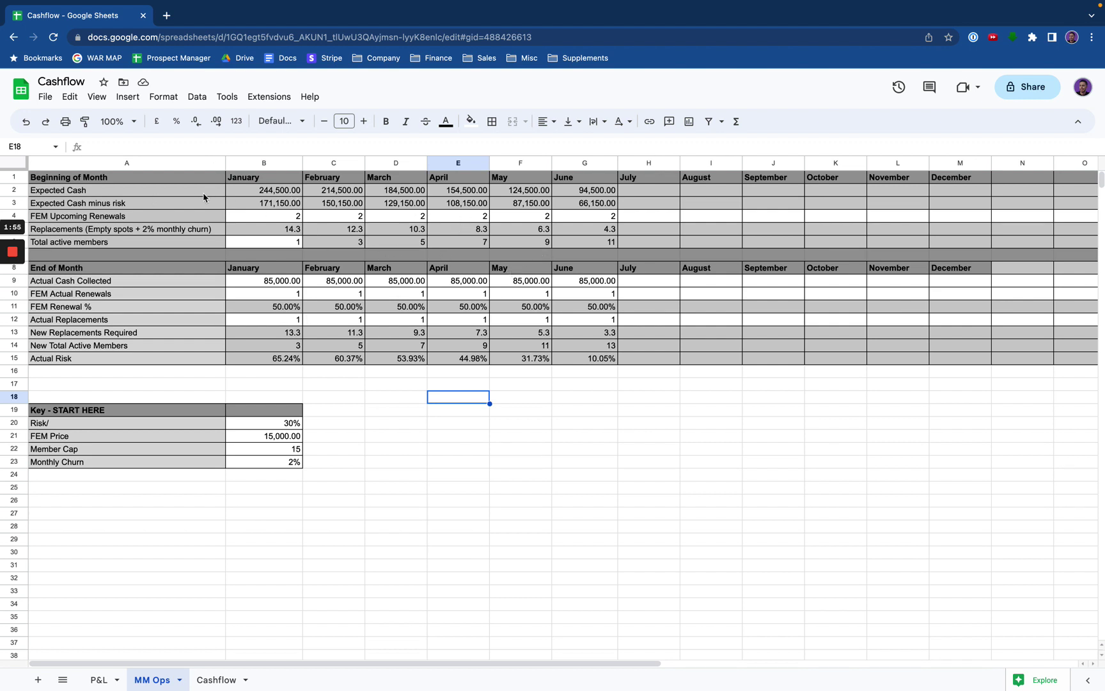
pyautogui.moveTo(179, 191); pyautogui.dragTo(174, 237)
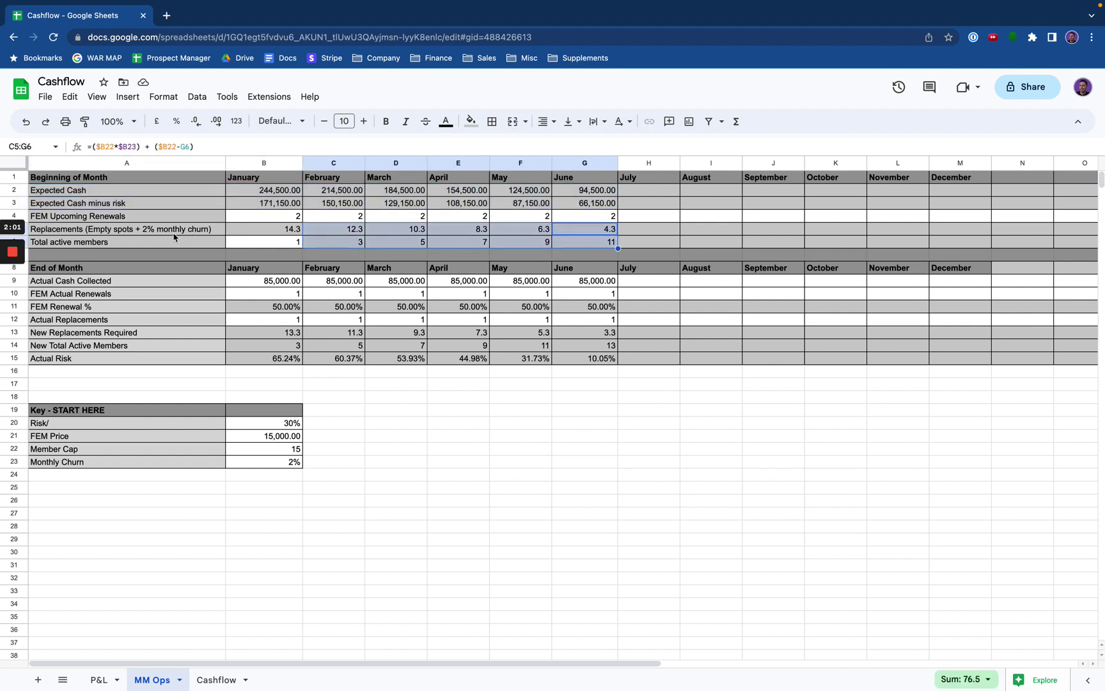
pyautogui.click(174, 231)
pyautogui.click(174, 256)
pyautogui.click(174, 332)
# Review the Key - START HERE inputs block, including Risk/ 30% and Member Cap.
pyautogui.click(252, 426)
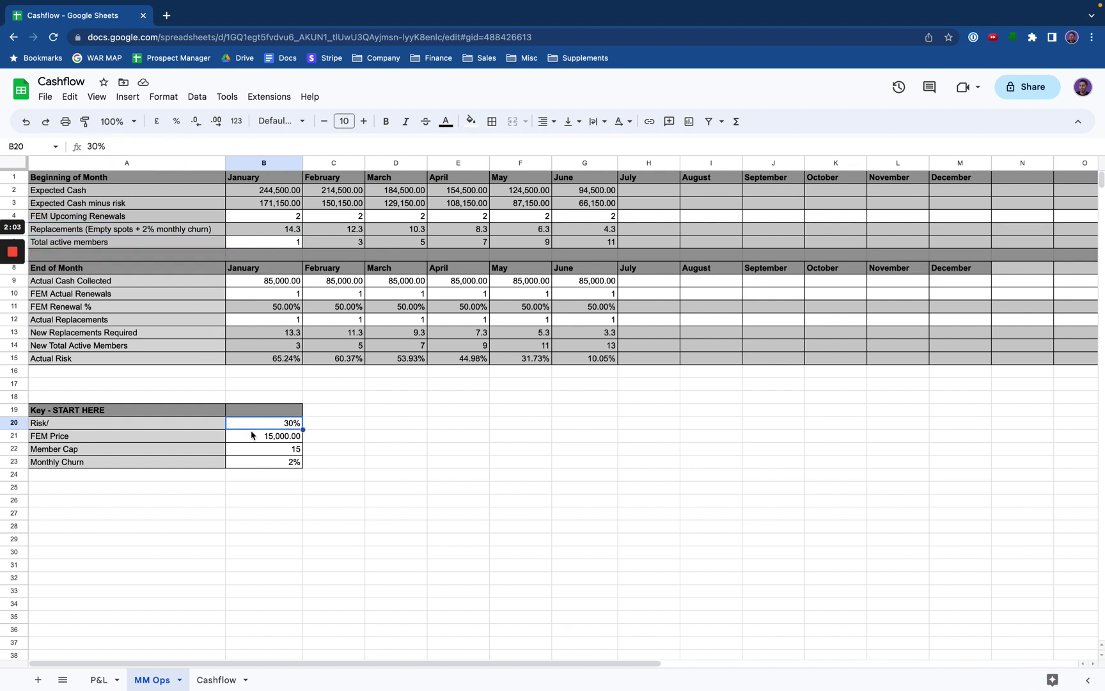
pyautogui.click(262, 233)
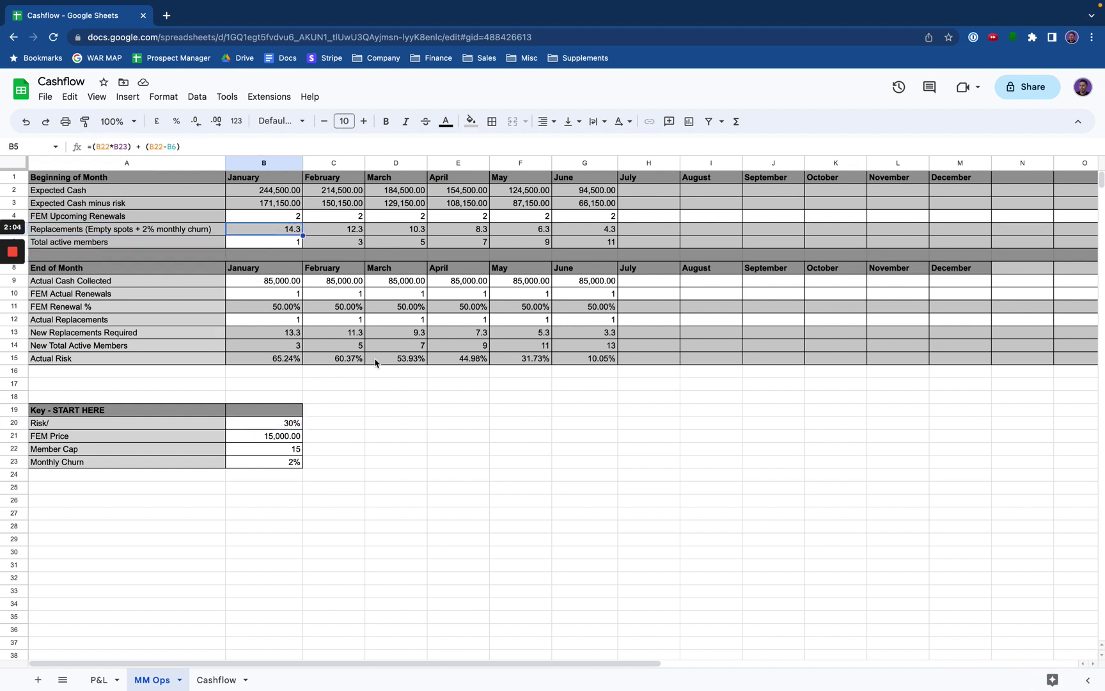
pyautogui.click(79, 413)
pyautogui.click(213, 451)
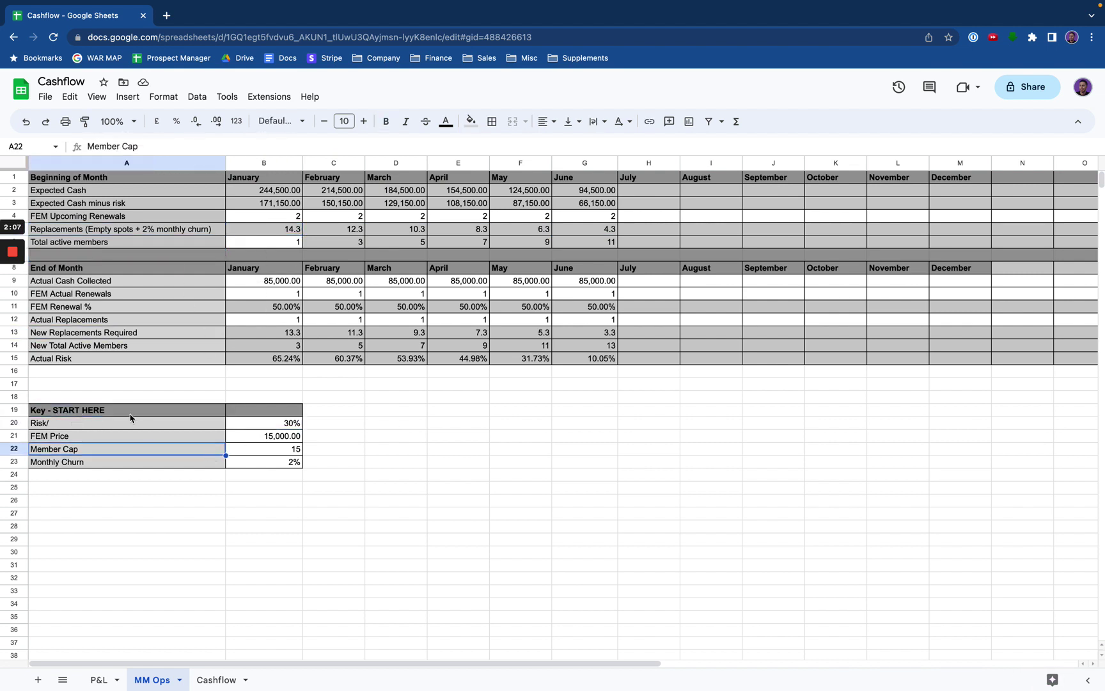
pyautogui.moveTo(130, 414); pyautogui.dragTo(309, 476)
pyautogui.click(308, 475)
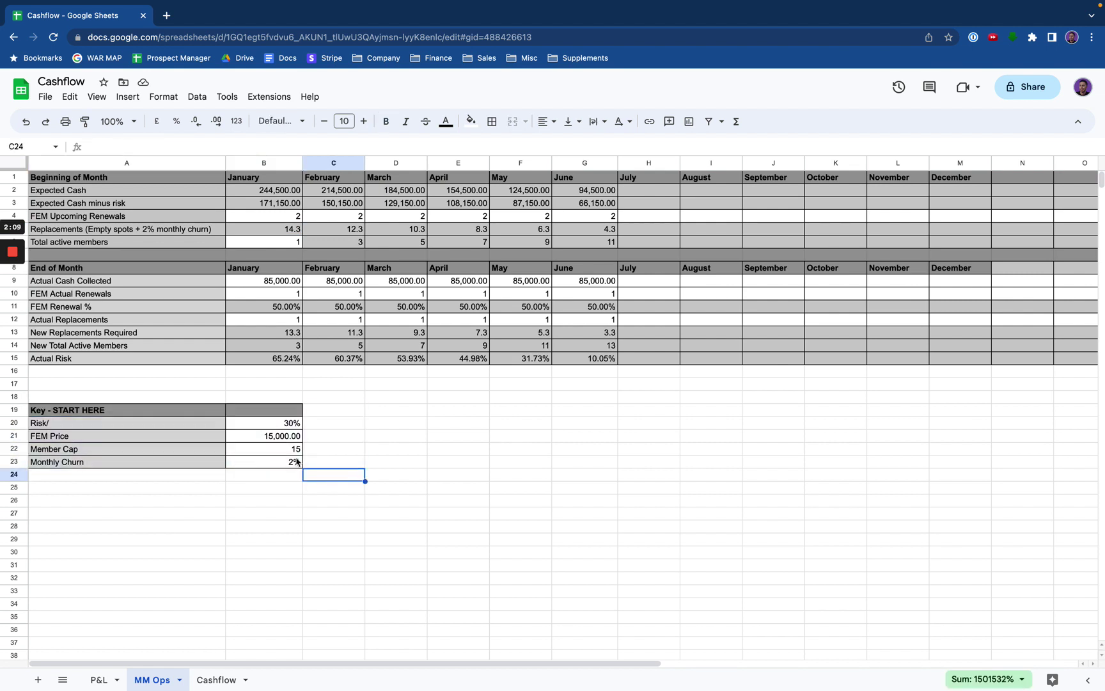
pyautogui.moveTo(141, 413); pyautogui.dragTo(256, 461)
pyautogui.click(384, 461)
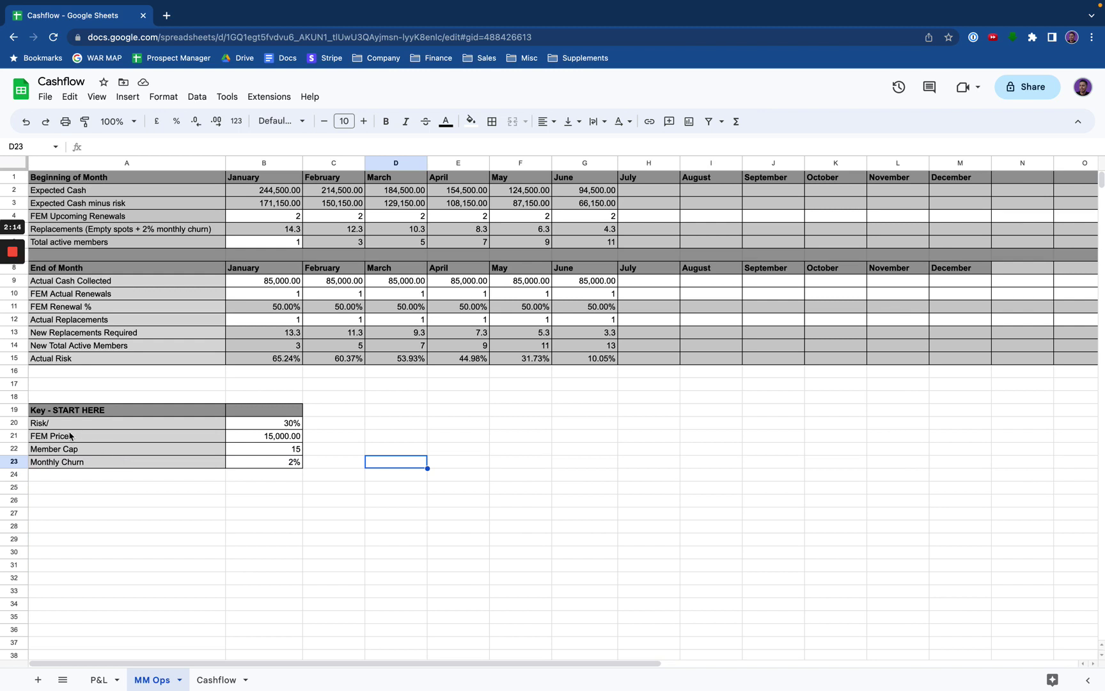
pyautogui.click(88, 427)
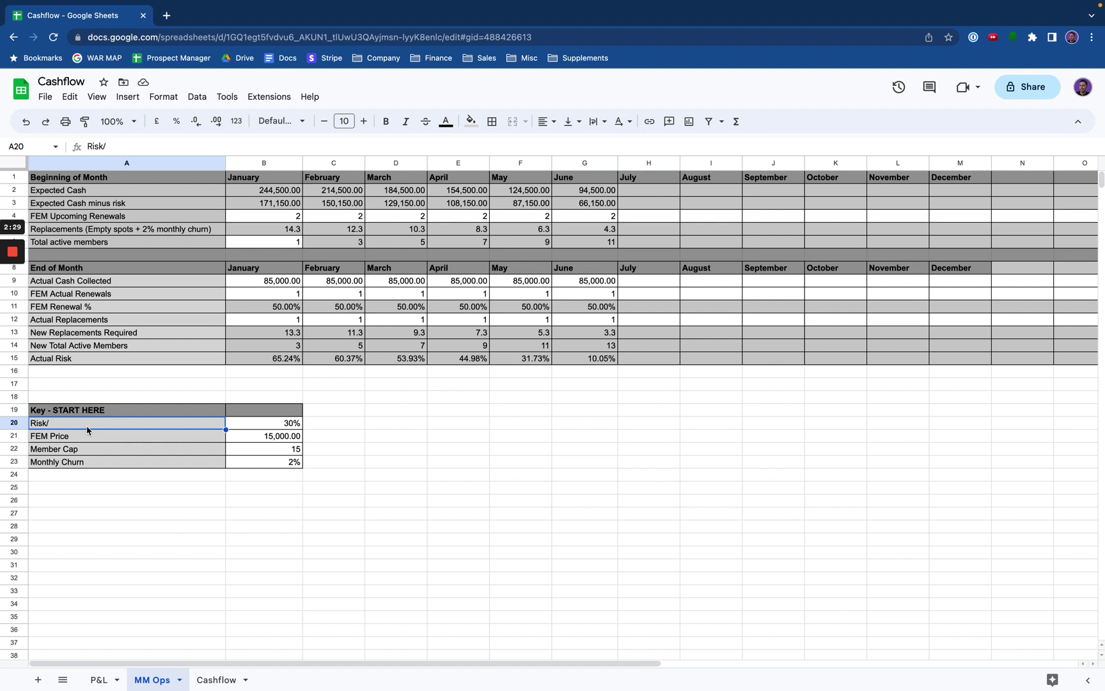
# Trace the Expected Cash (B2) and Actual Risk (B15) formulas to the 30% Risk/ input.
pyautogui.click(259, 194)
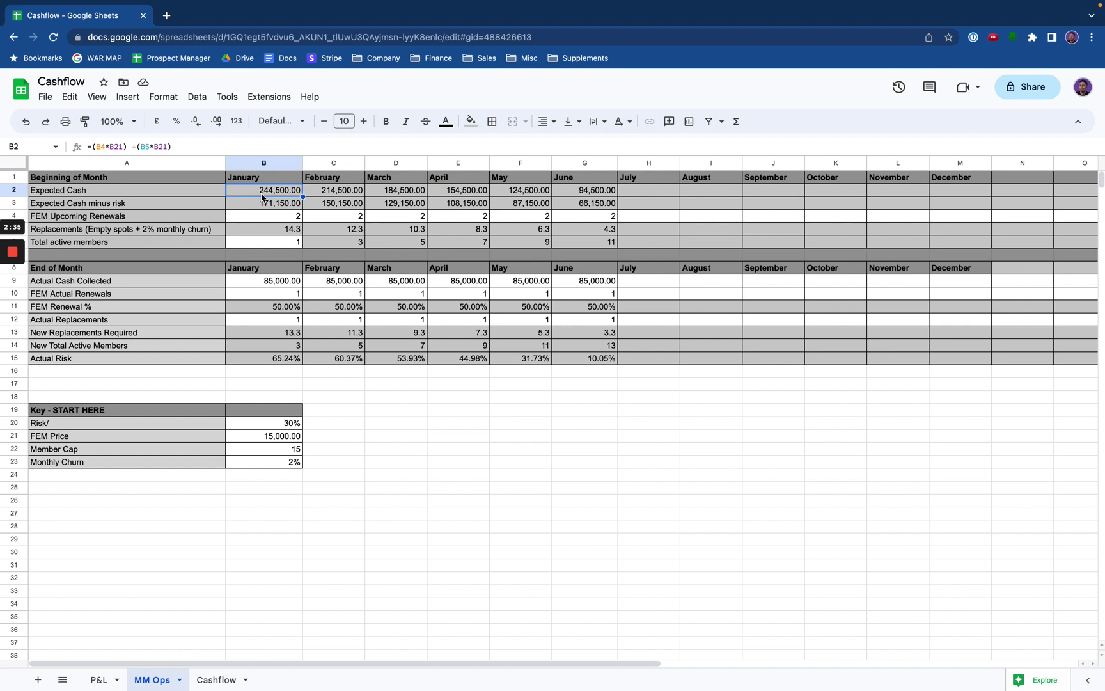
pyautogui.click(269, 426)
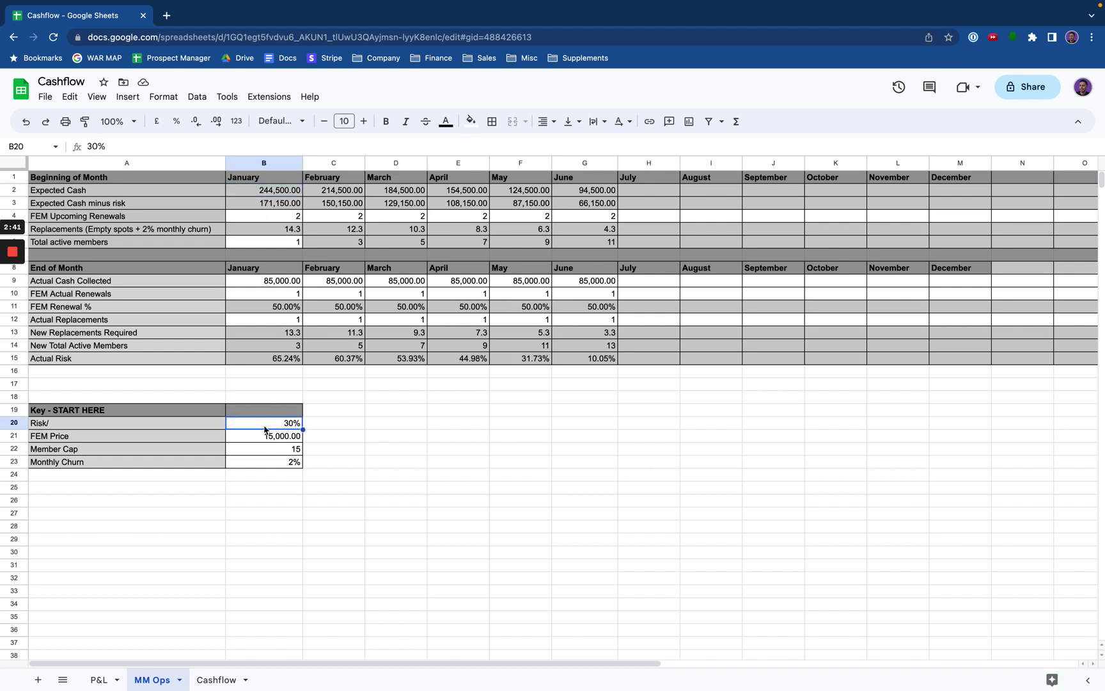
pyautogui.click(287, 363)
pyautogui.click(306, 396)
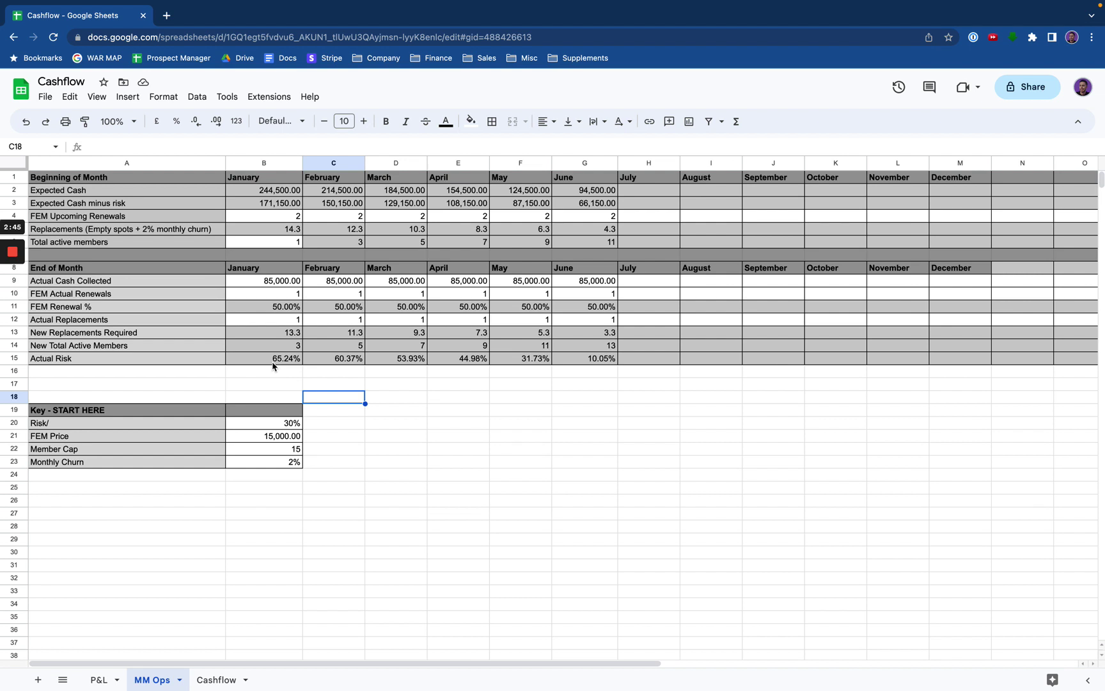
pyautogui.moveTo(273, 366); pyautogui.dragTo(572, 363)
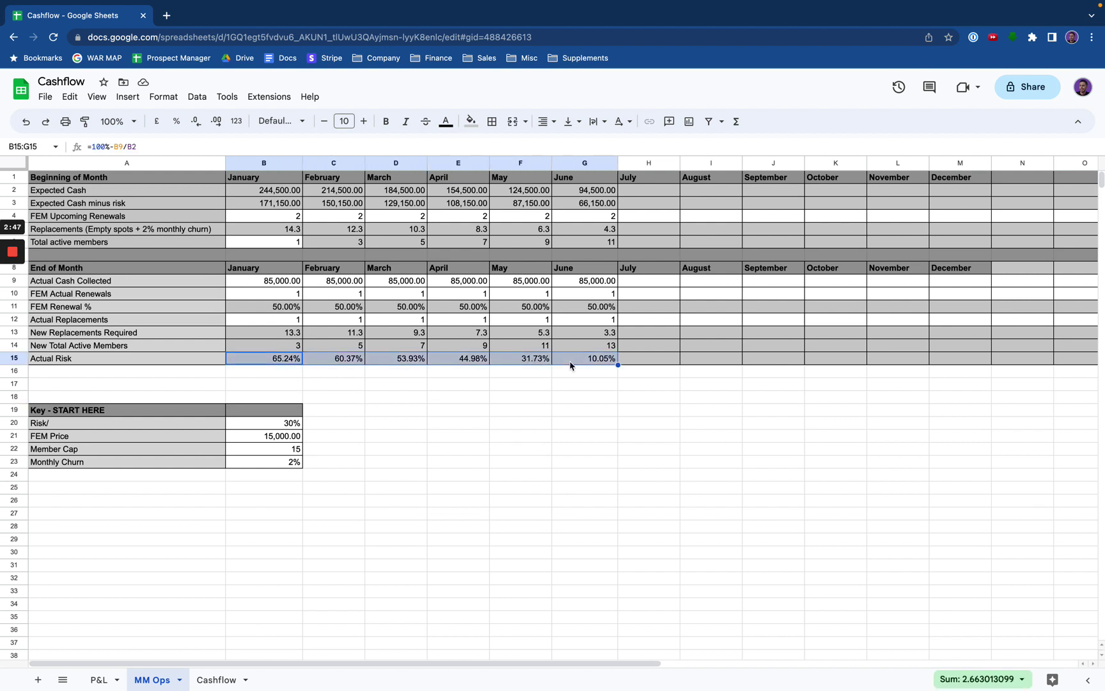
pyautogui.click(501, 389)
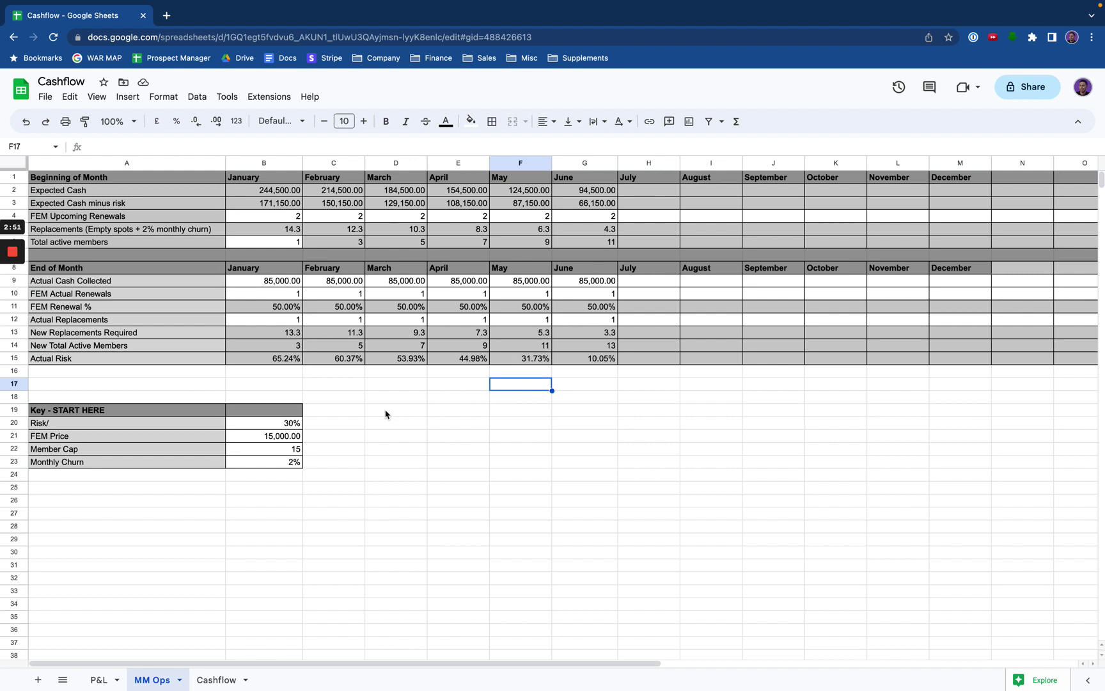
pyautogui.click(289, 427)
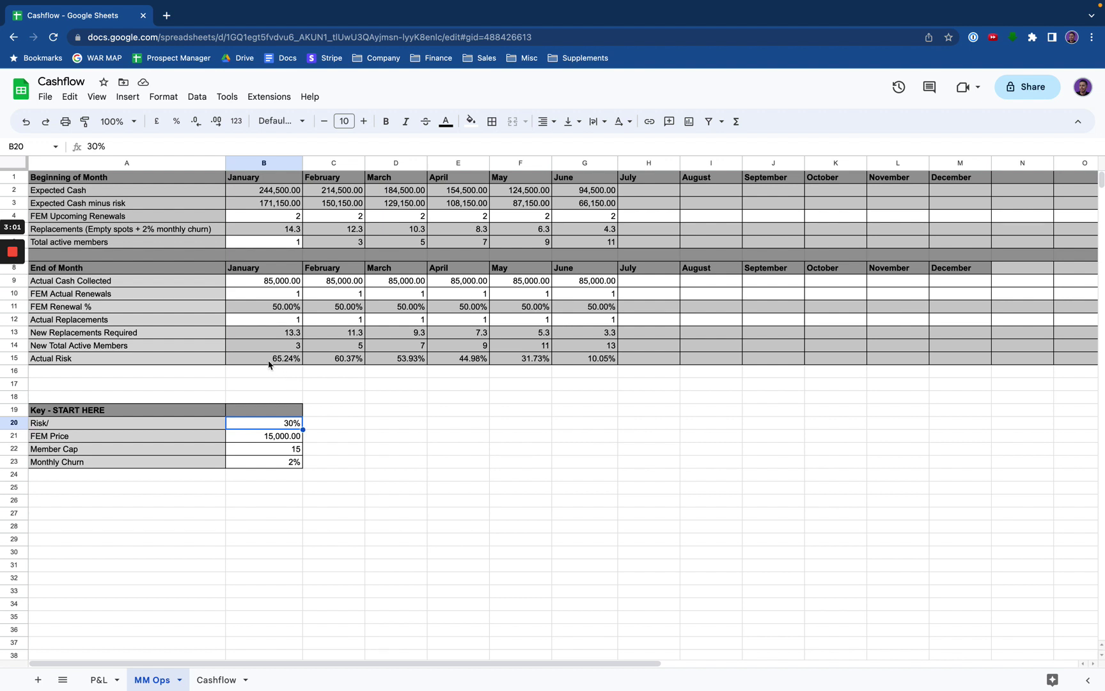
pyautogui.moveTo(269, 362); pyautogui.dragTo(472, 367)
pyautogui.click(462, 410)
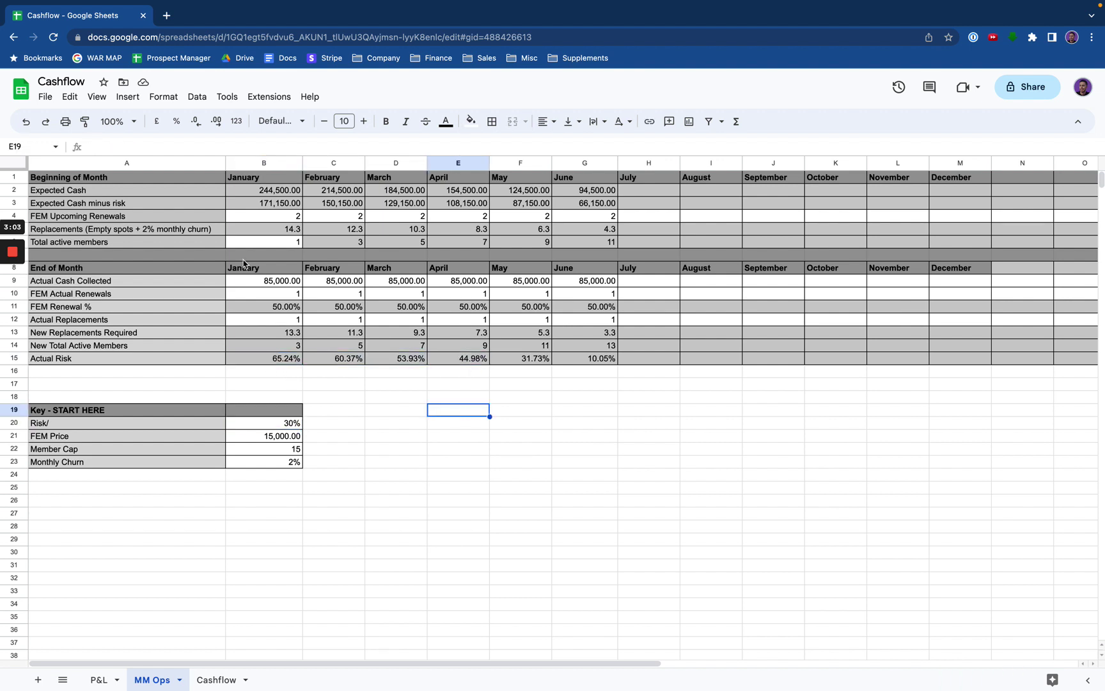
pyautogui.click(266, 230)
pyautogui.moveTo(112, 425); pyautogui.dragTo(279, 433)
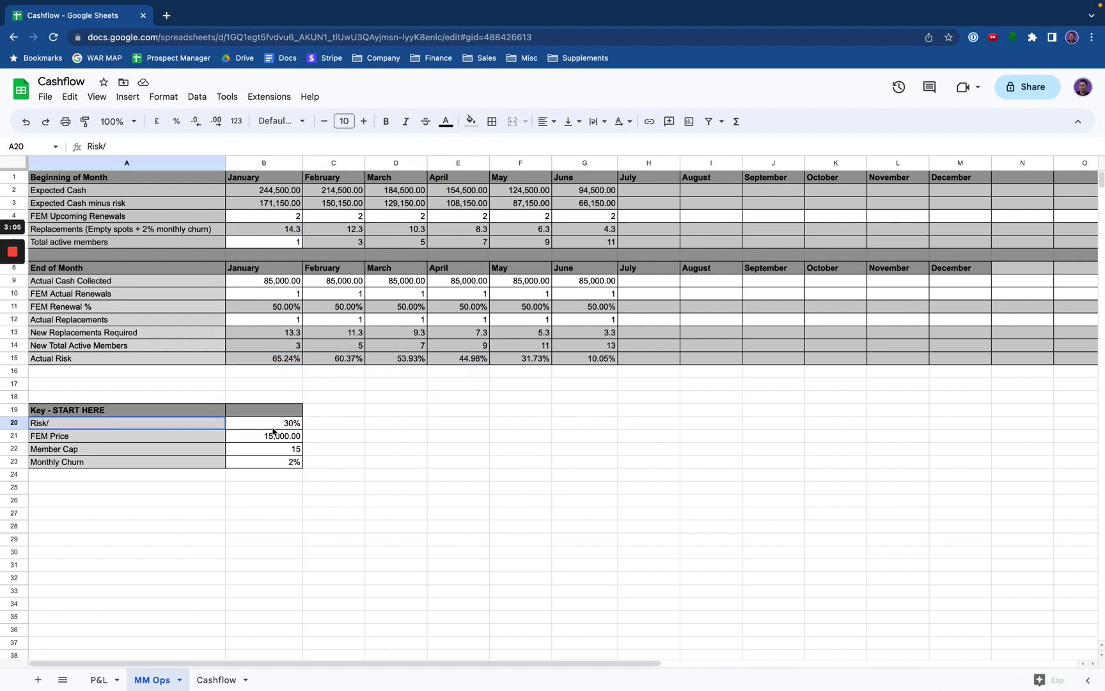
pyautogui.click(287, 430)
pyautogui.click(362, 449)
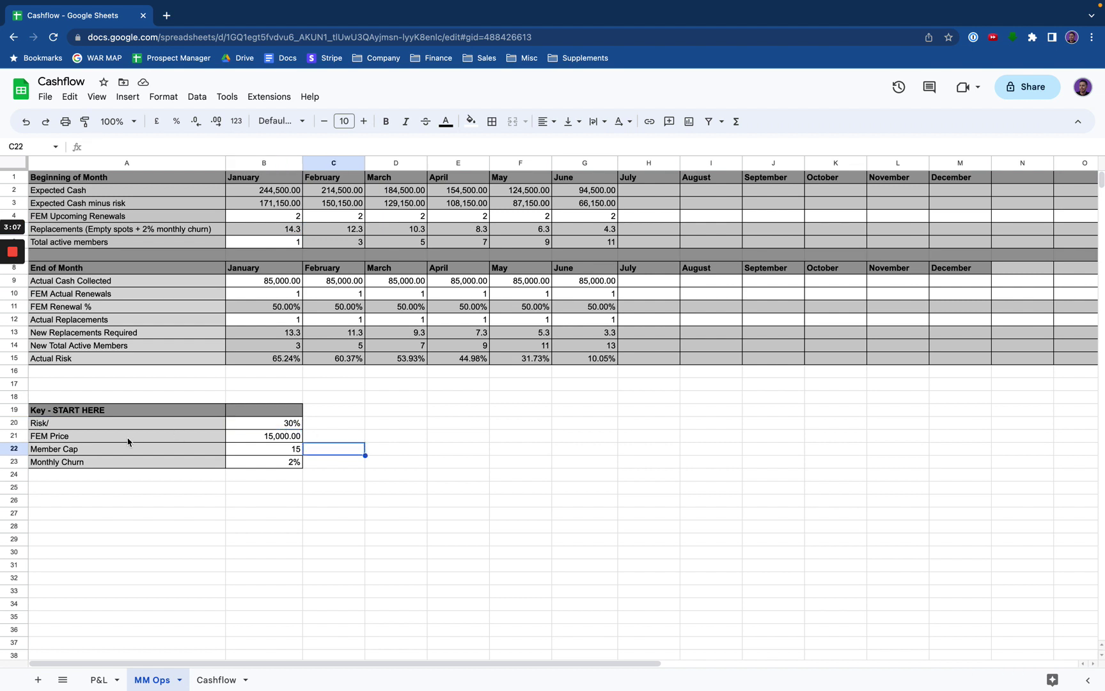
# Review the FEM Price (15000) and Member Cap (15) inputs.
pyautogui.click(87, 439)
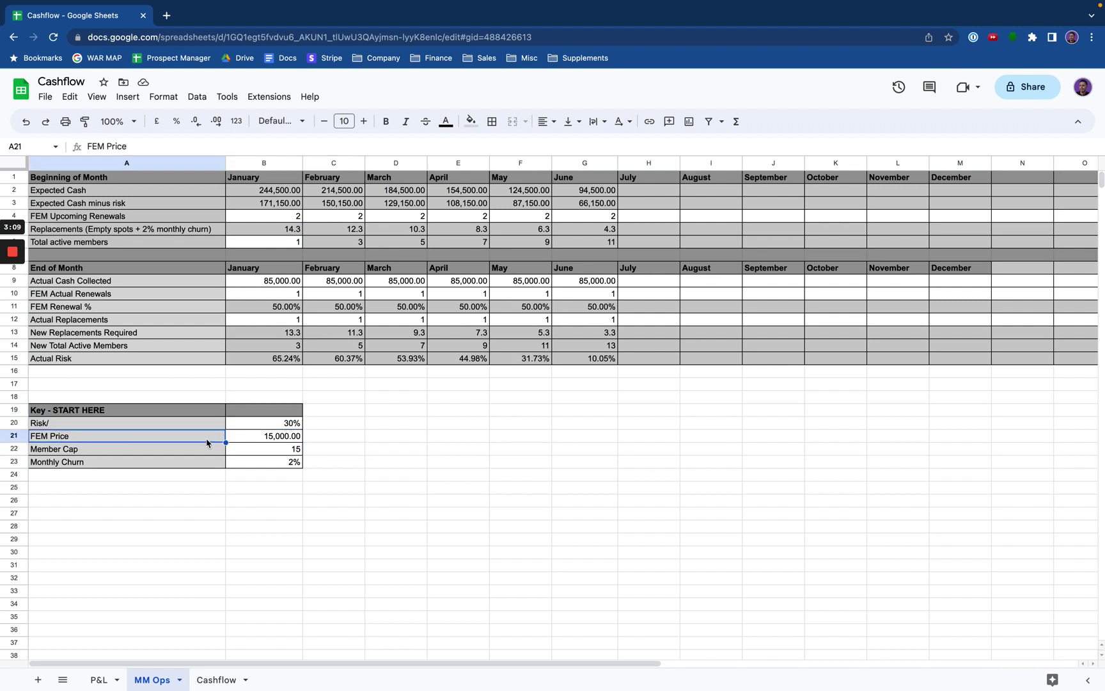
pyautogui.click(290, 440)
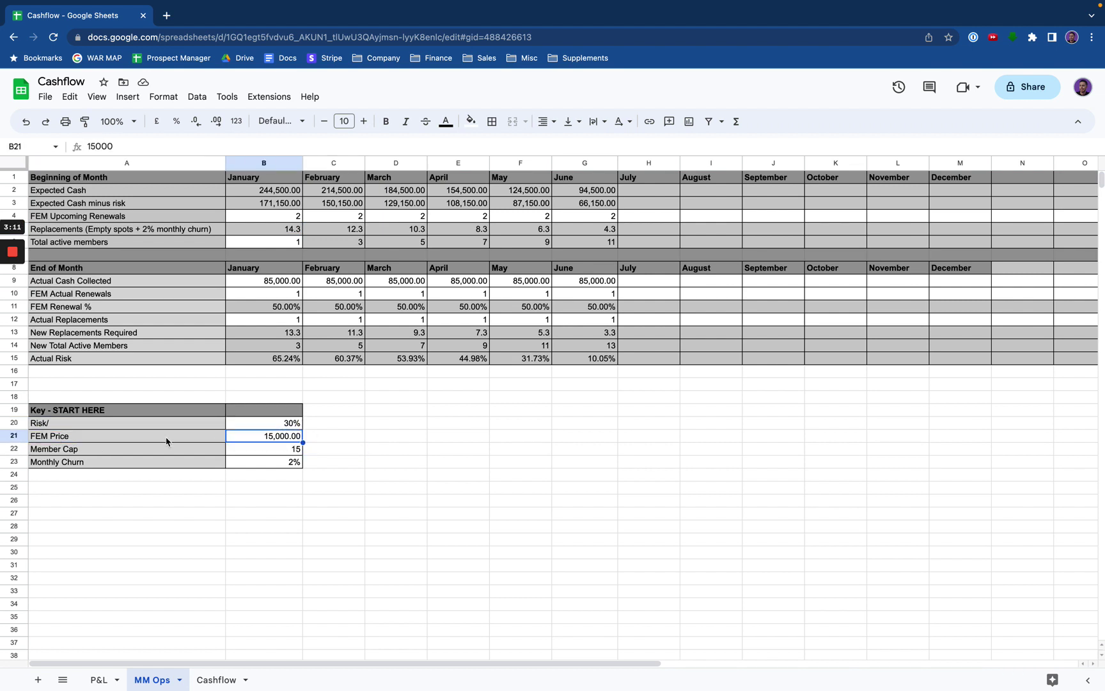
pyautogui.click(147, 440)
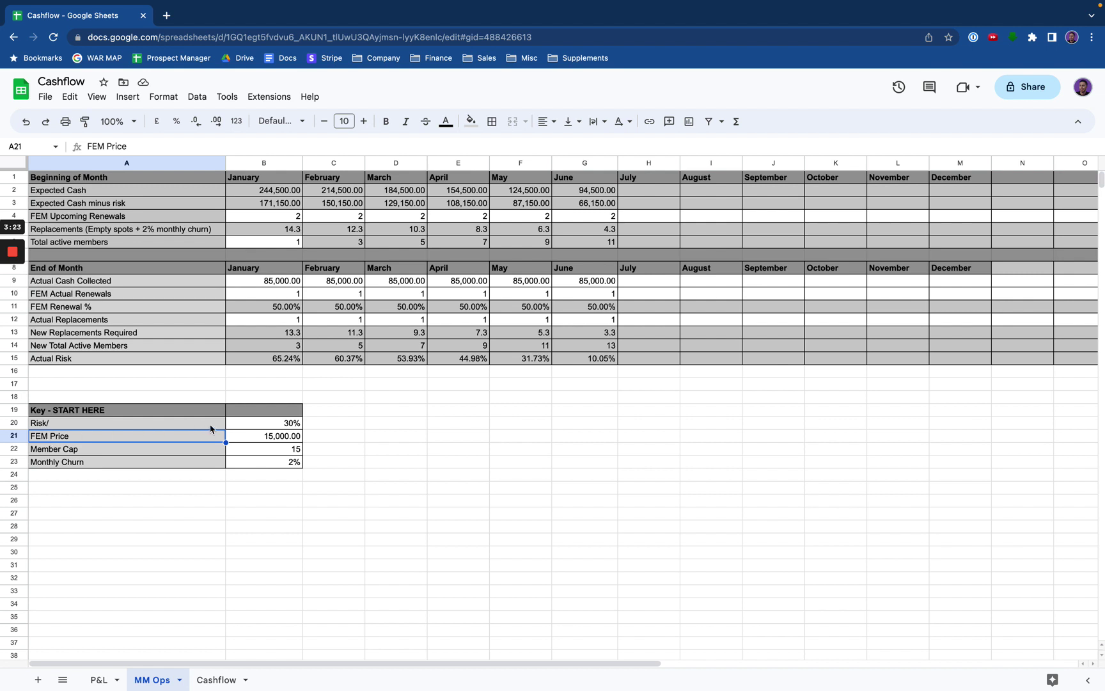
pyautogui.click(271, 440)
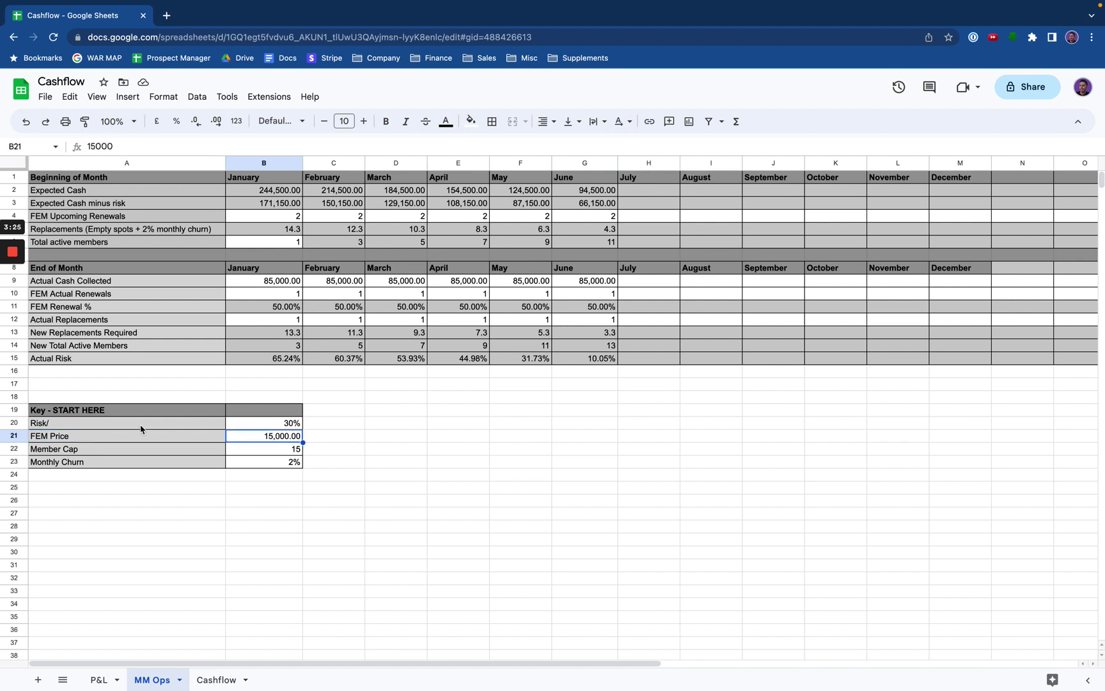
pyautogui.click(128, 439)
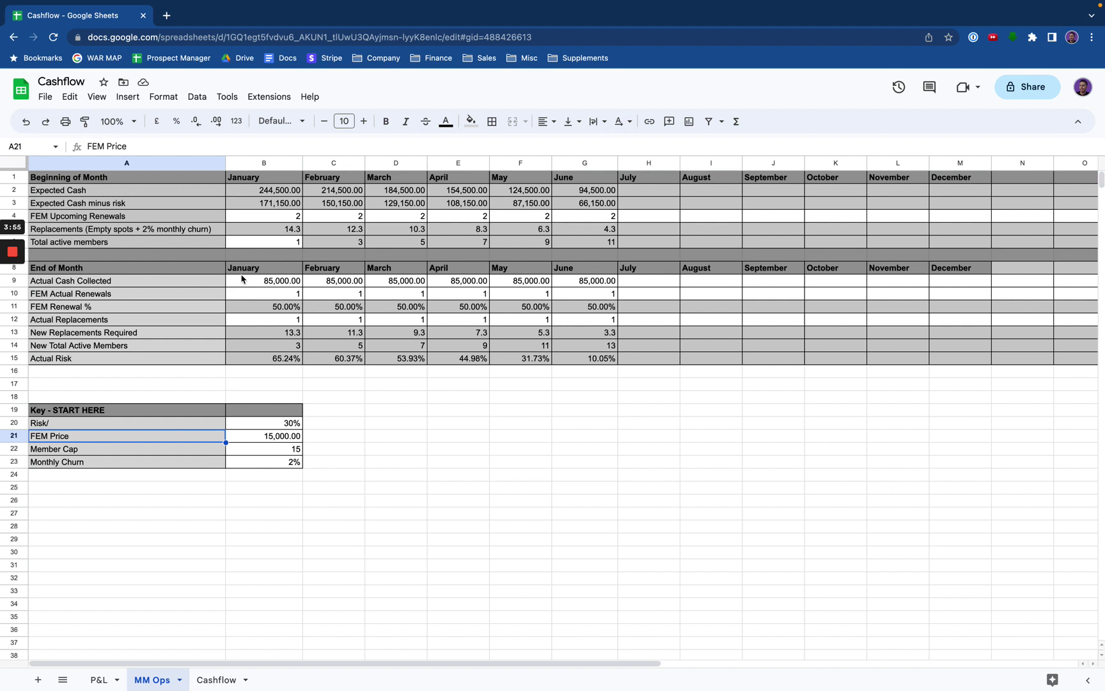
pyautogui.click(181, 454)
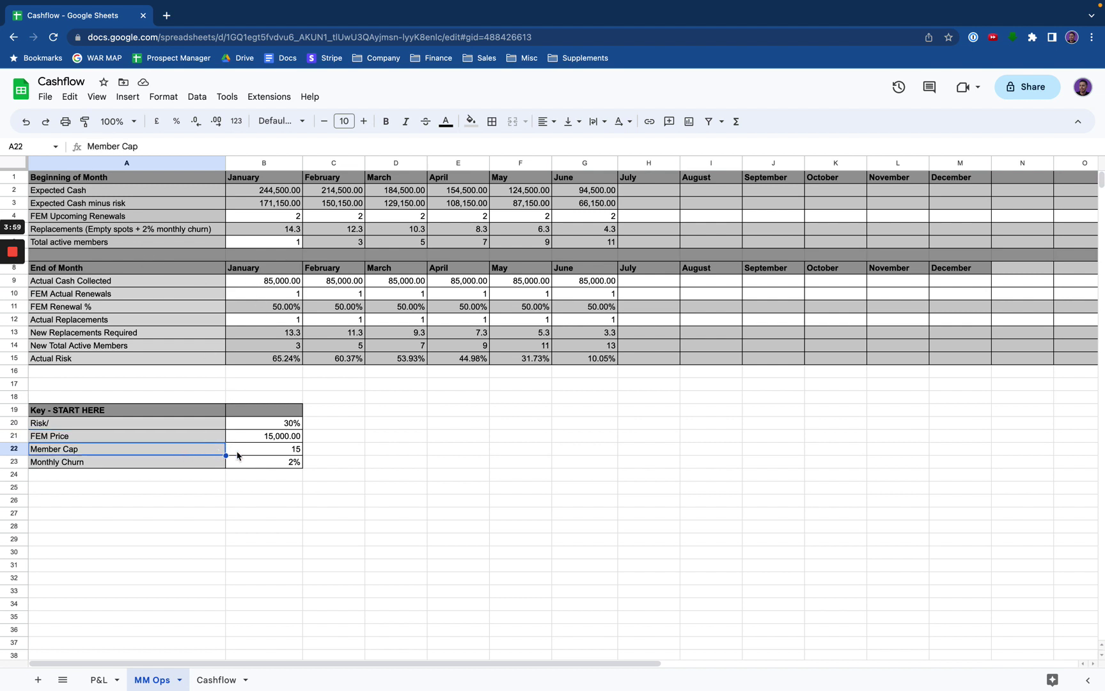
pyautogui.click(262, 450)
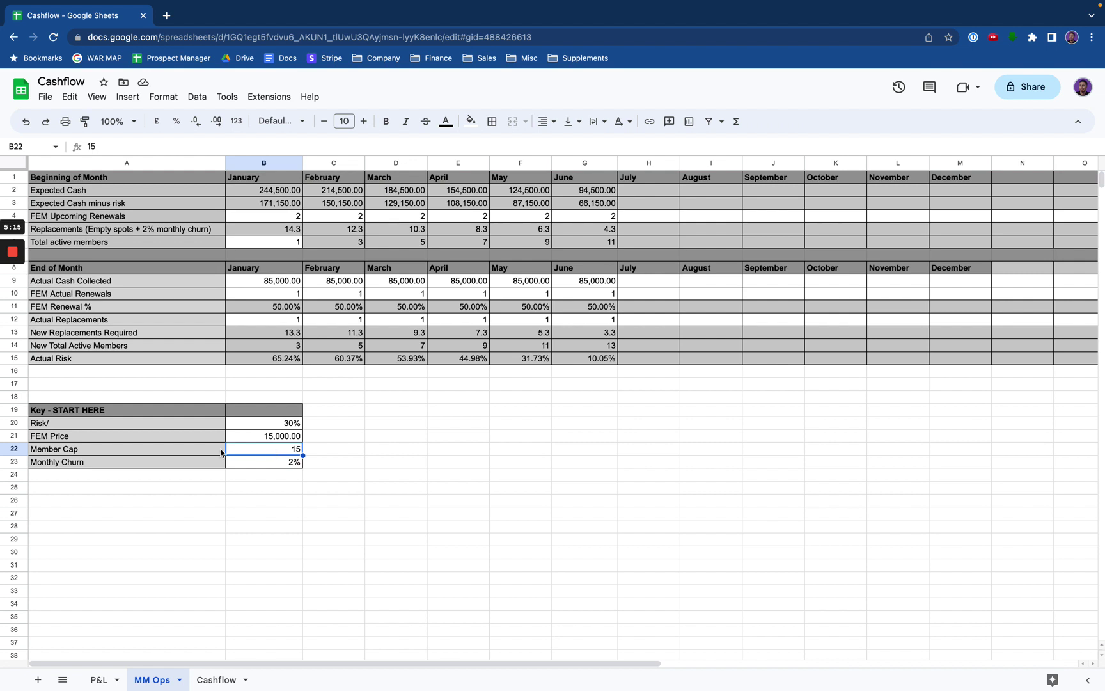
pyautogui.click(192, 455)
pyautogui.click(251, 455)
# Check Actual Replacements in B12 and the 2% Monthly Churn input.
pyautogui.click(288, 469)
pyautogui.click(286, 322)
pyautogui.moveTo(301, 323)
pyautogui.mouseDown()
pyautogui.moveTo(322, 322)
pyautogui.moveTo(291, 328)
pyautogui.mouseUp()
pyautogui.click(132, 467)
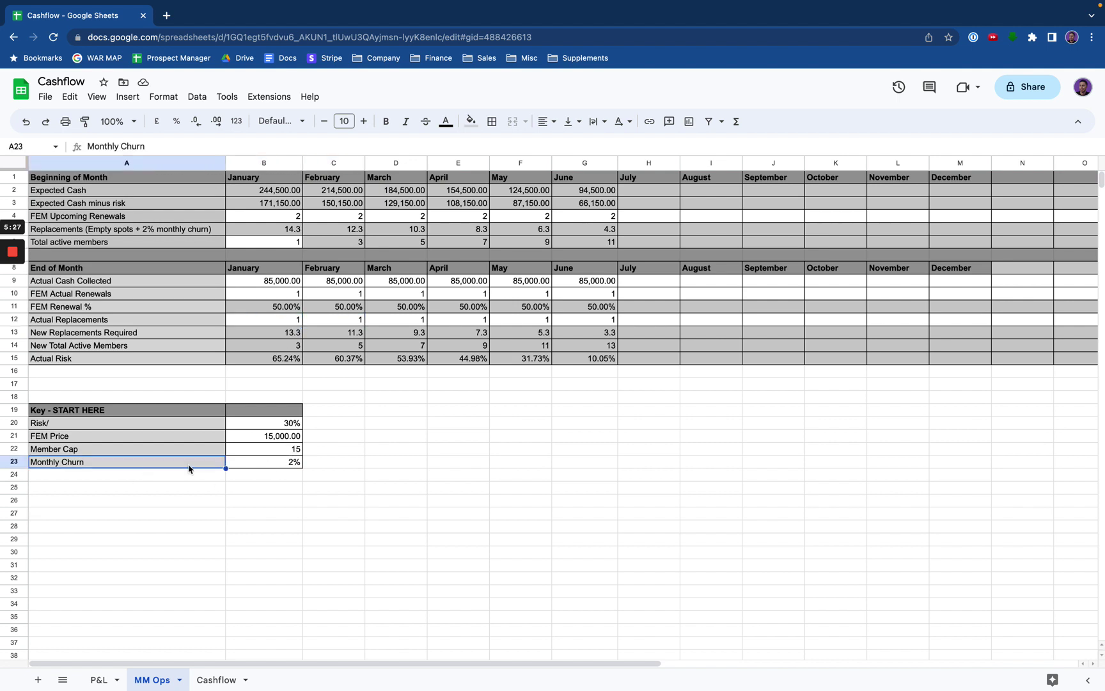
pyautogui.click(291, 464)
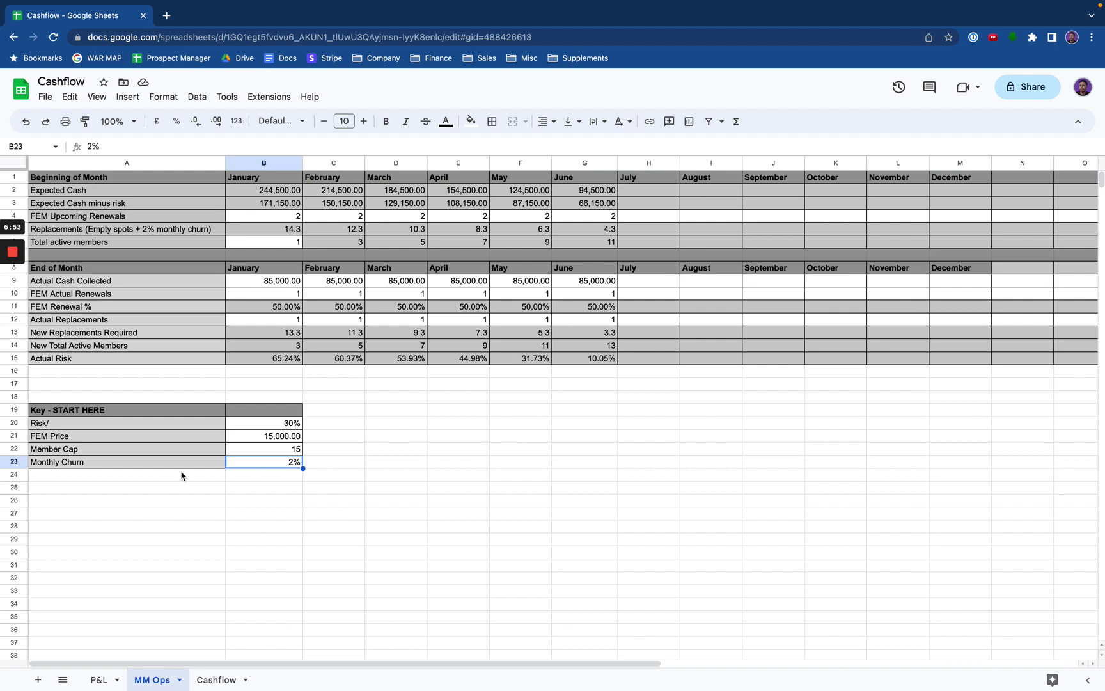
pyautogui.click(206, 468)
pyautogui.click(255, 467)
# Highlight the forecast figures and the four Key input values that drive them.
pyautogui.moveTo(272, 204); pyautogui.dragTo(582, 349)
pyautogui.click(580, 426)
pyautogui.moveTo(289, 425); pyautogui.dragTo(290, 471)
pyautogui.click(531, 447)
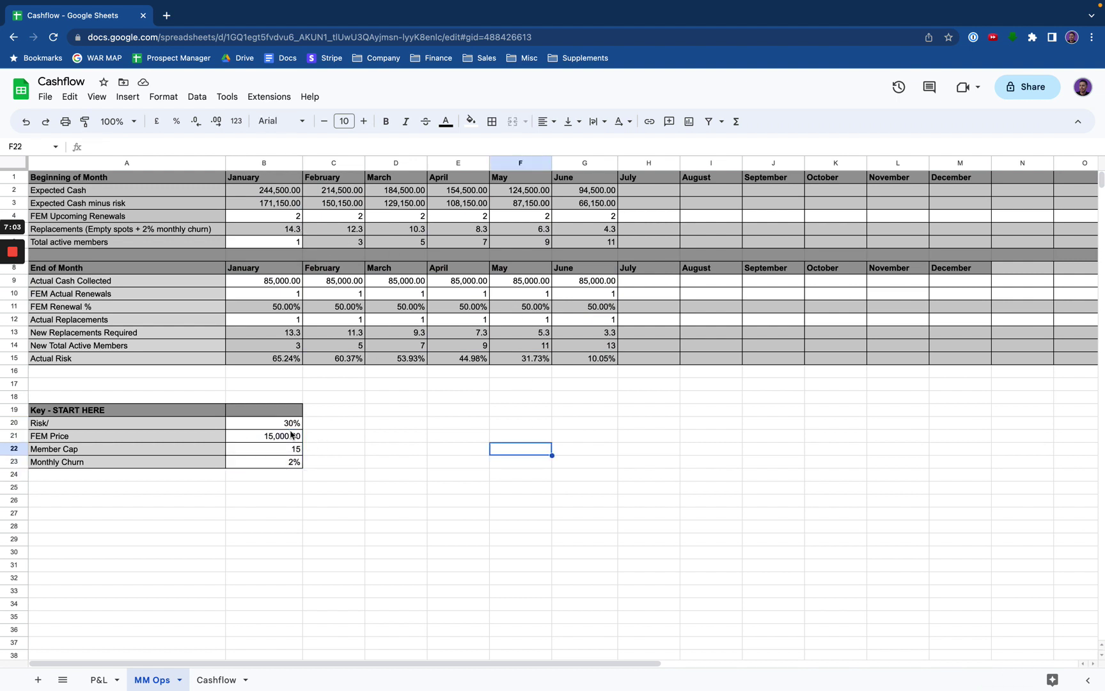
pyautogui.click(291, 426)
pyautogui.moveTo(289, 448)
pyautogui.mouseDown()
pyautogui.moveTo(291, 459)
pyautogui.moveTo(267, 446)
pyautogui.mouseUp()
pyautogui.click(326, 477)
pyautogui.click(259, 438)
pyautogui.click(267, 423)
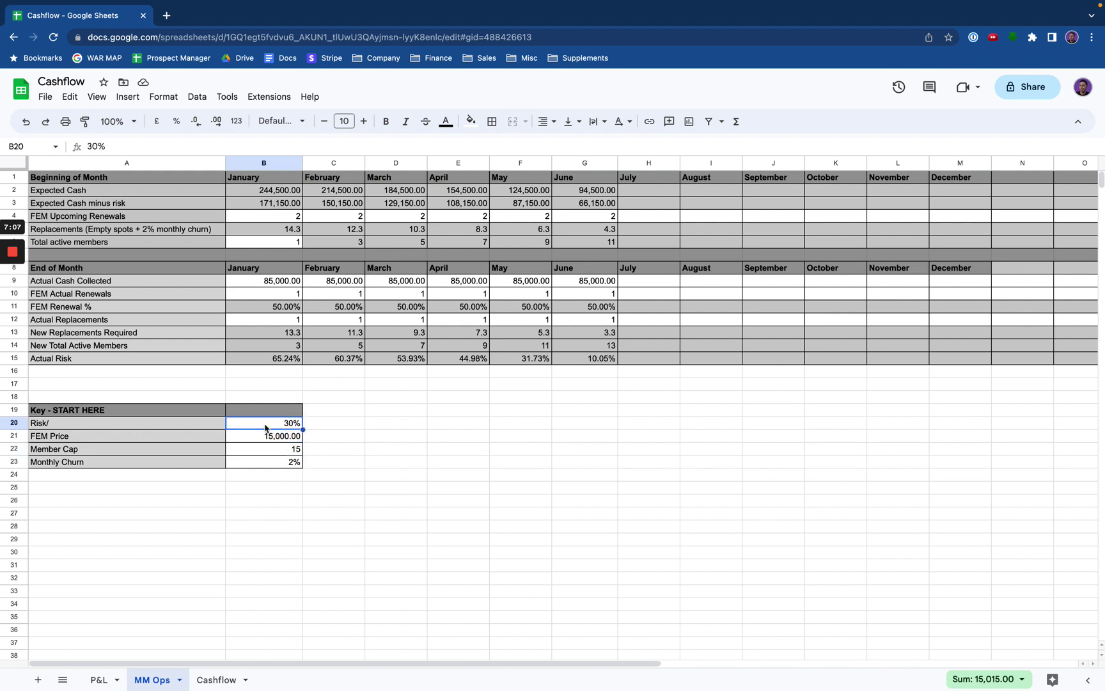
pyautogui.click(265, 464)
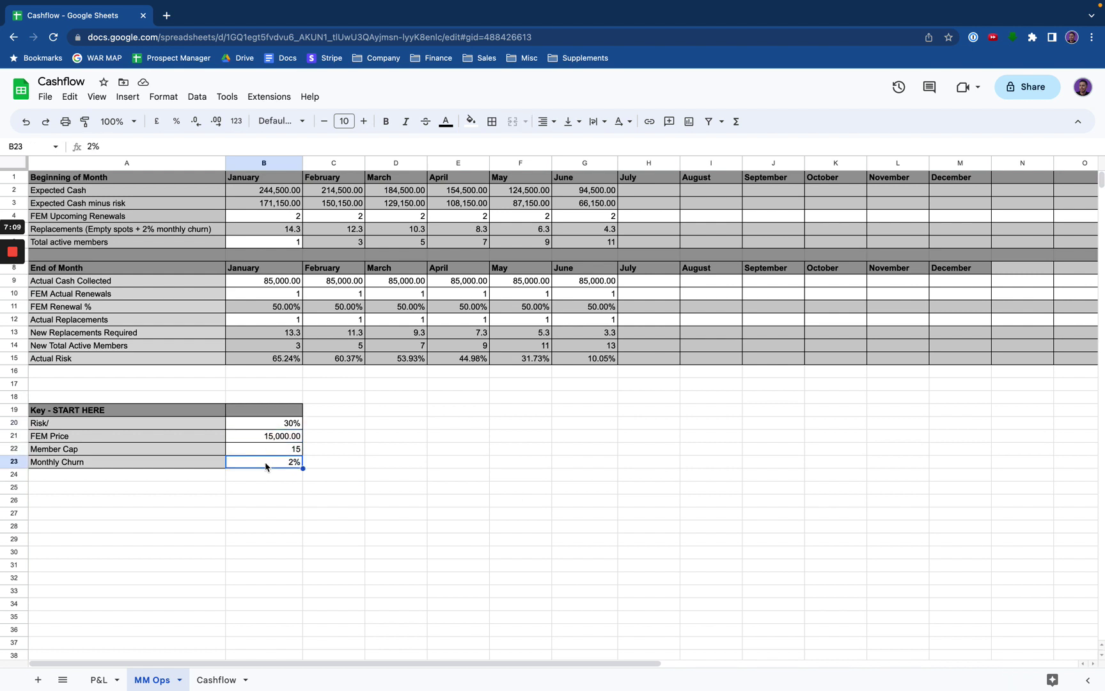
pyautogui.click(286, 426)
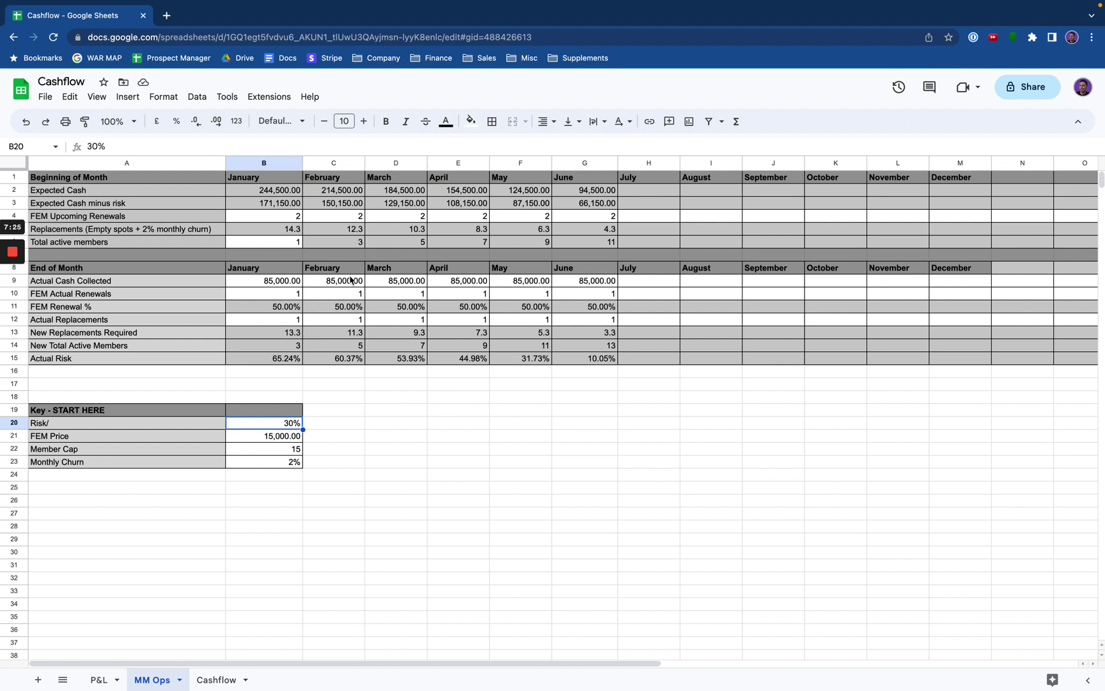
# Inspect January's Expected Cash and Expected Cash minus risk formulas.
pyautogui.click(284, 194)
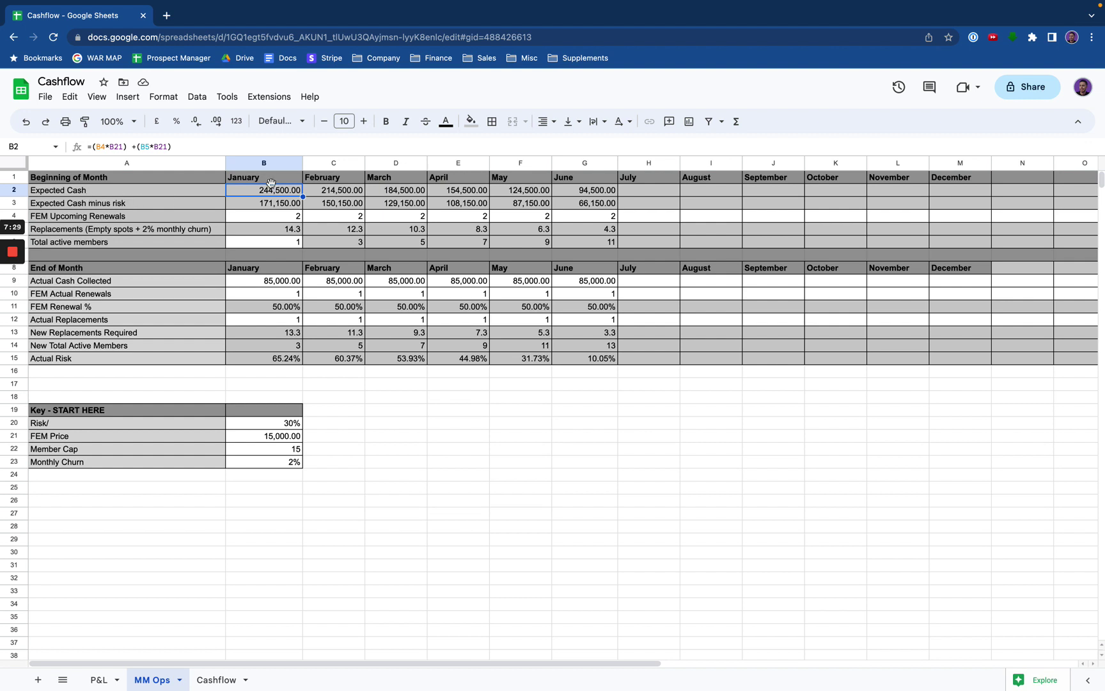
pyautogui.moveTo(272, 185); pyautogui.dragTo(273, 206)
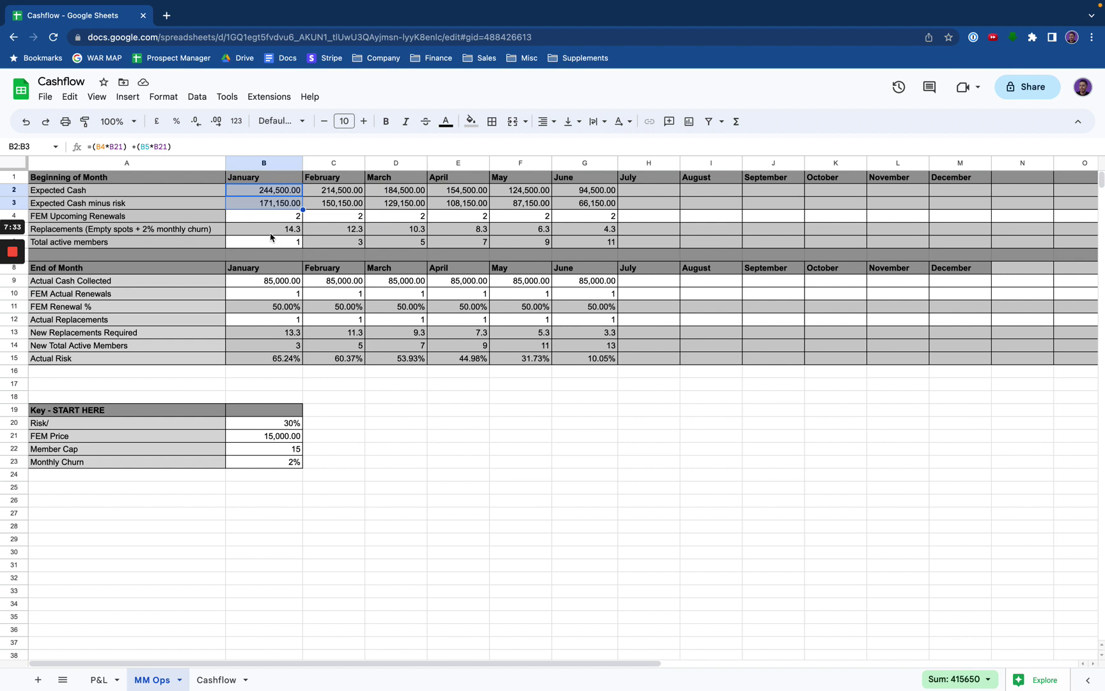
pyautogui.click(274, 203)
pyautogui.click(274, 189)
pyautogui.click(165, 192)
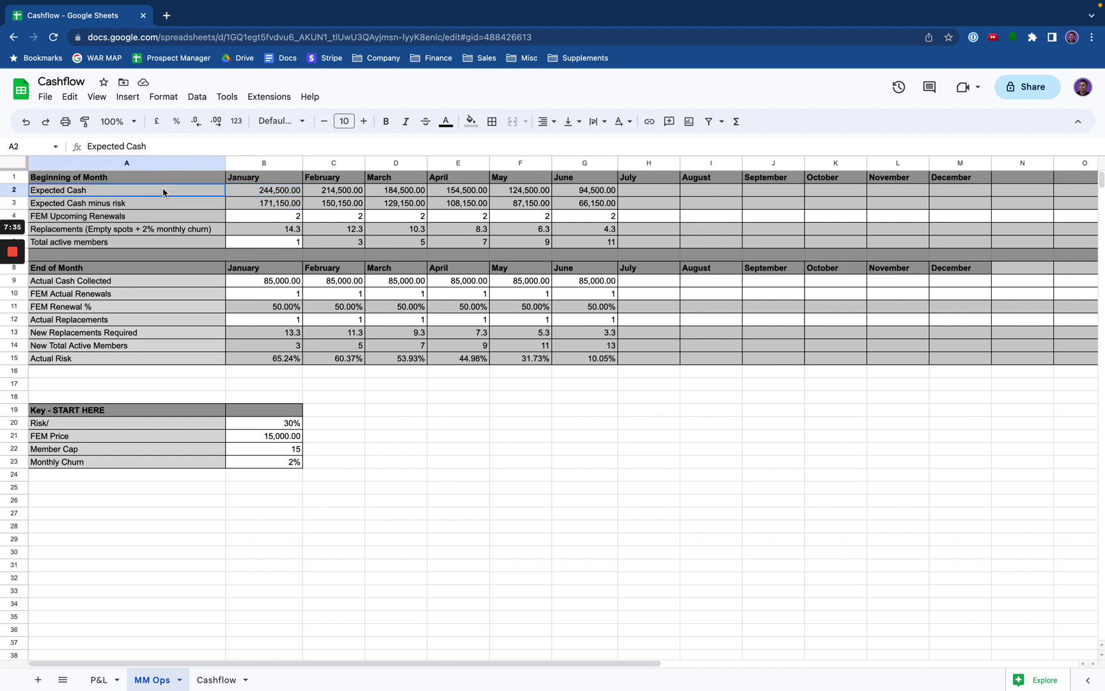
pyautogui.click(267, 193)
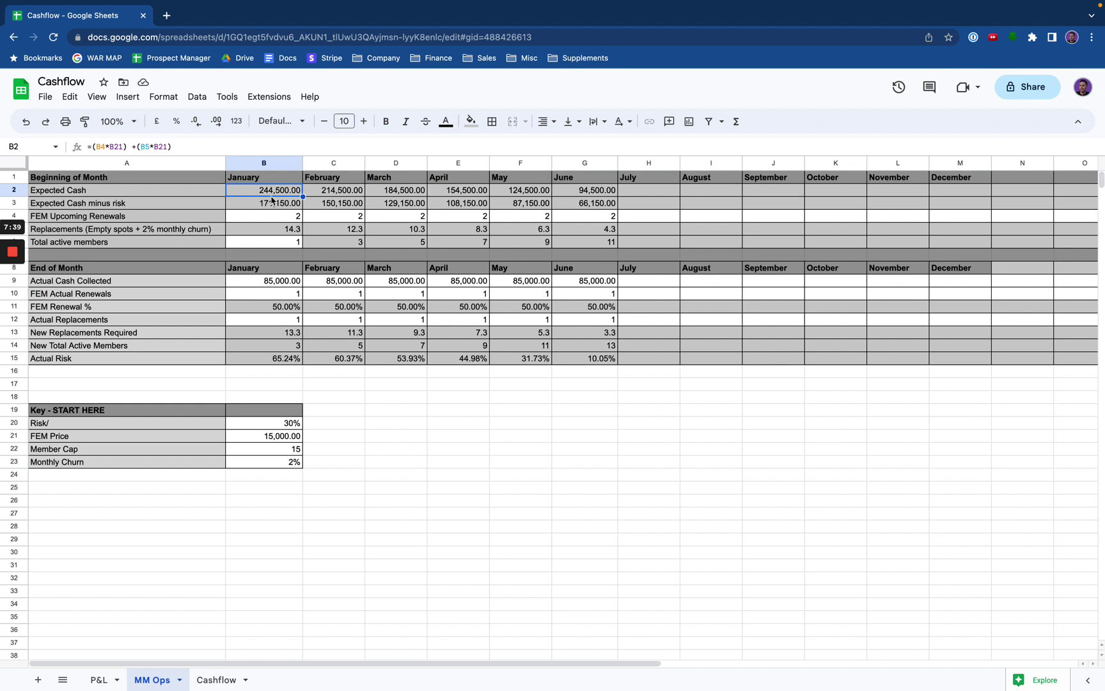
pyautogui.click(292, 206)
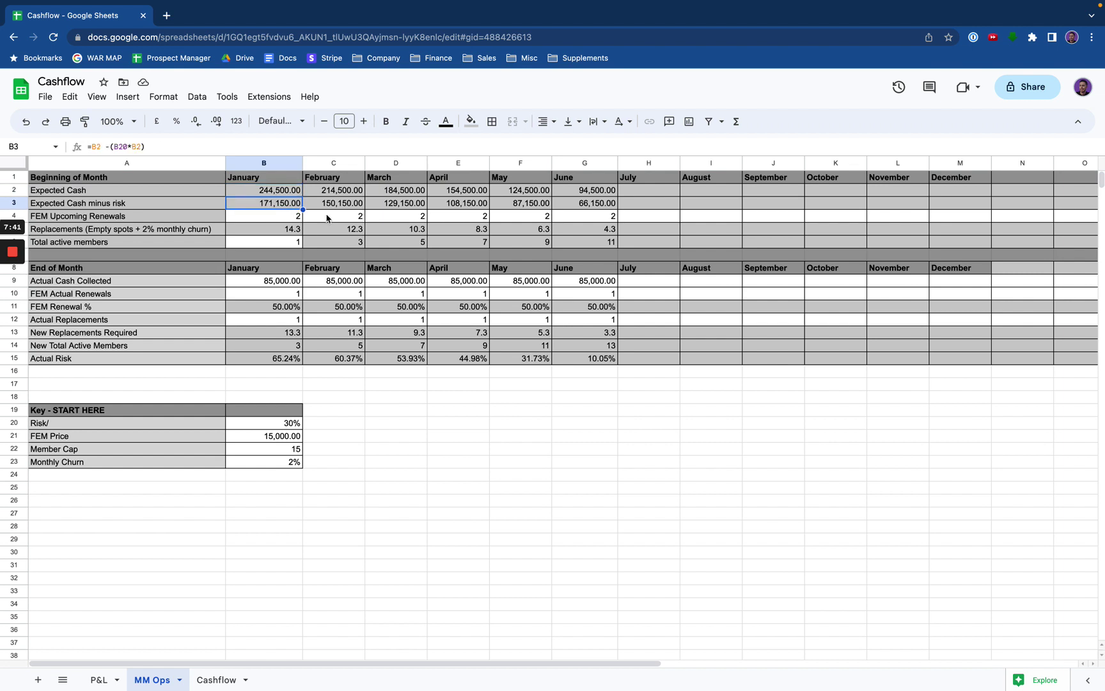
pyautogui.click(295, 221)
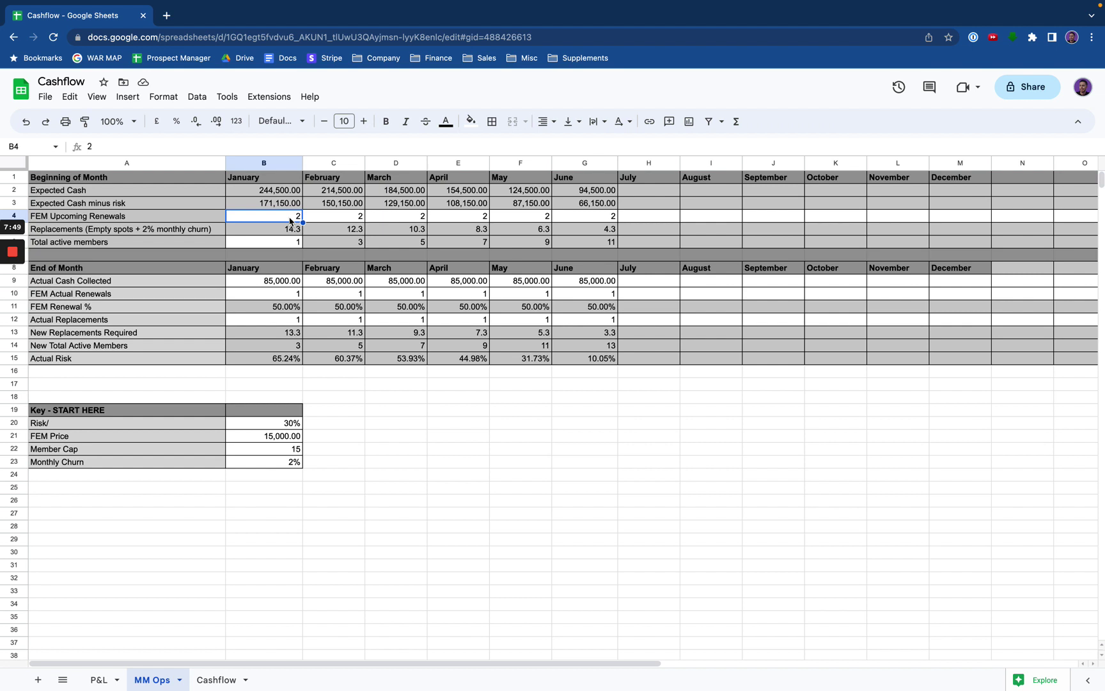
pyautogui.click(292, 231)
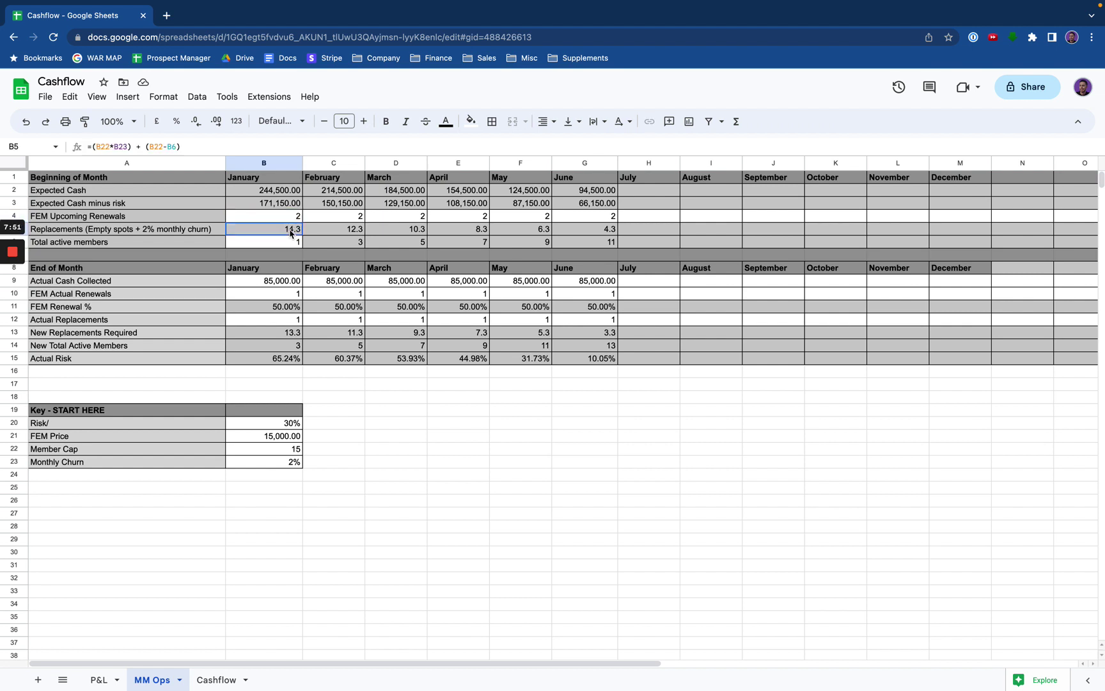
pyautogui.click(274, 195)
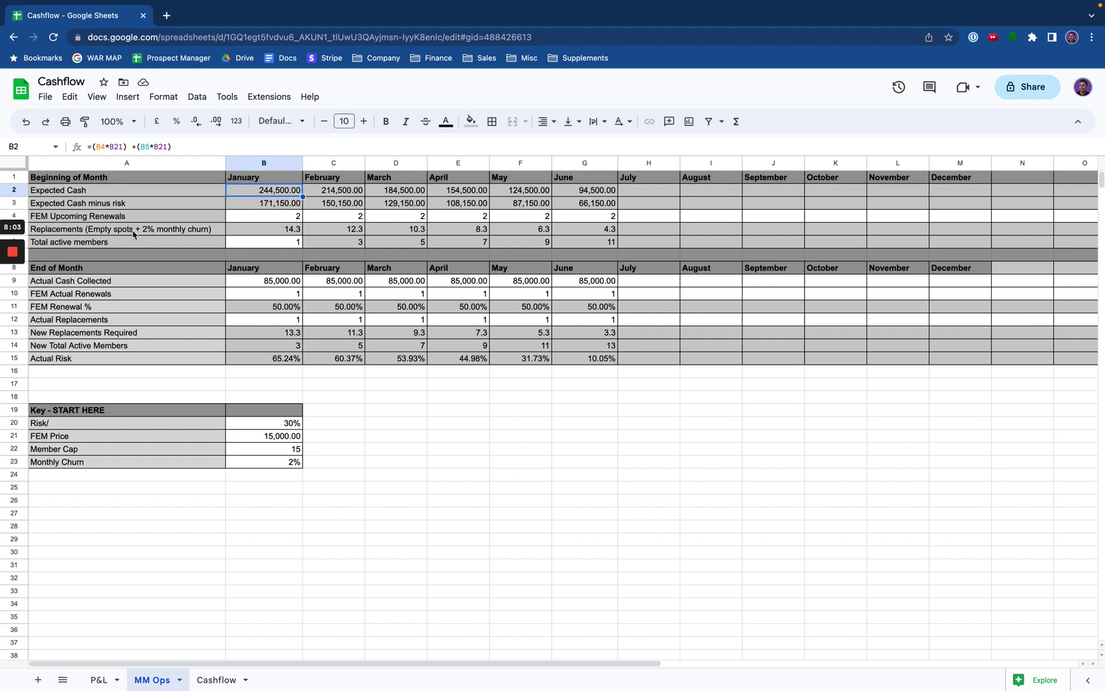
# Compare January's Replacements formula and Total active members against the Member Cap input.
pyautogui.click(260, 233)
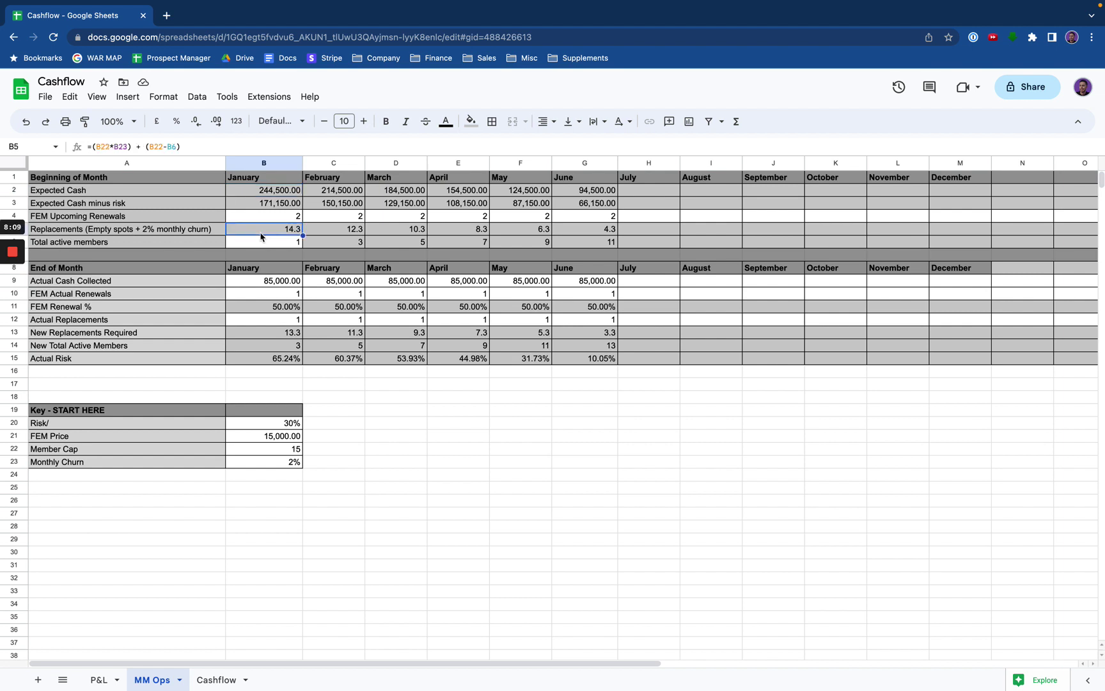
pyautogui.click(264, 244)
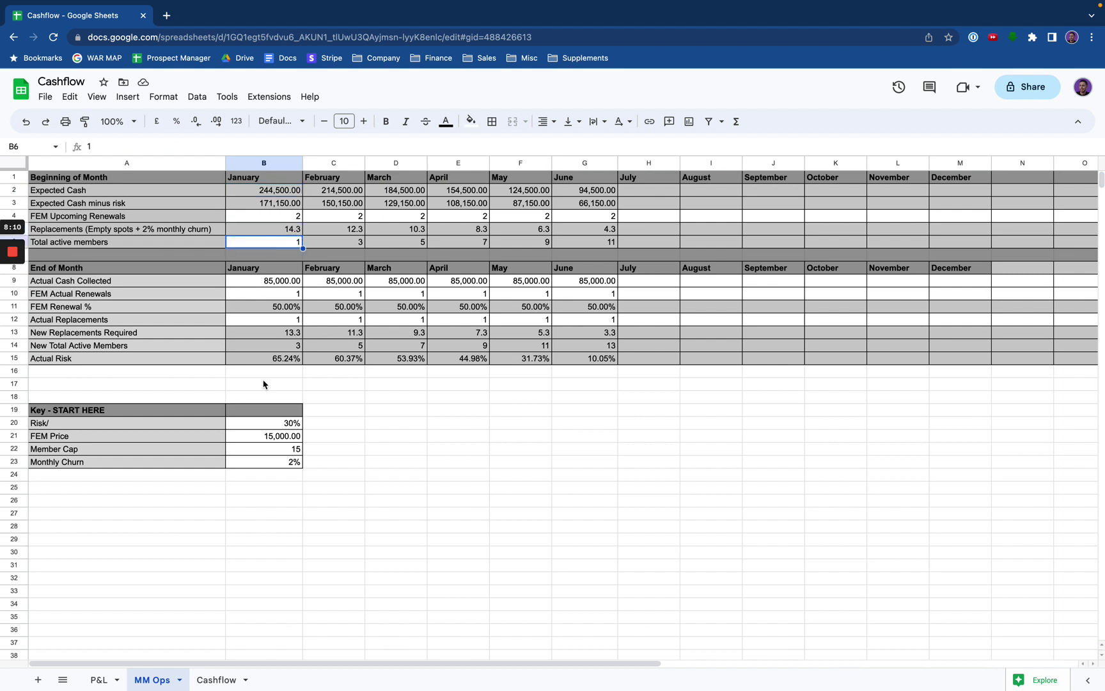
pyautogui.click(275, 451)
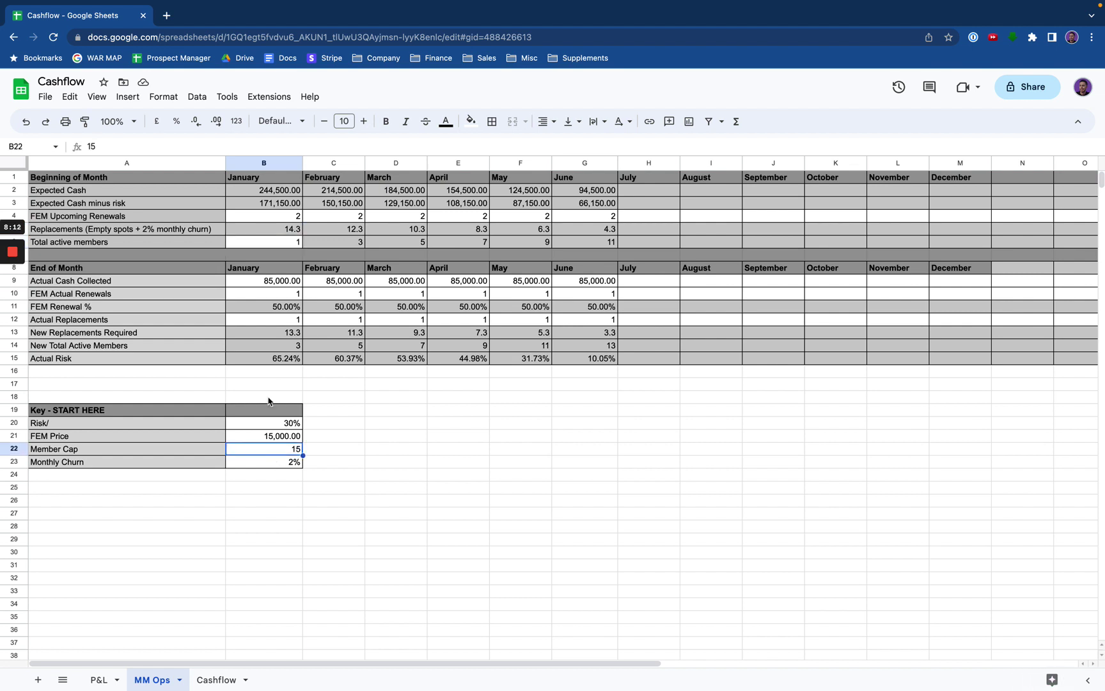
pyautogui.click(282, 233)
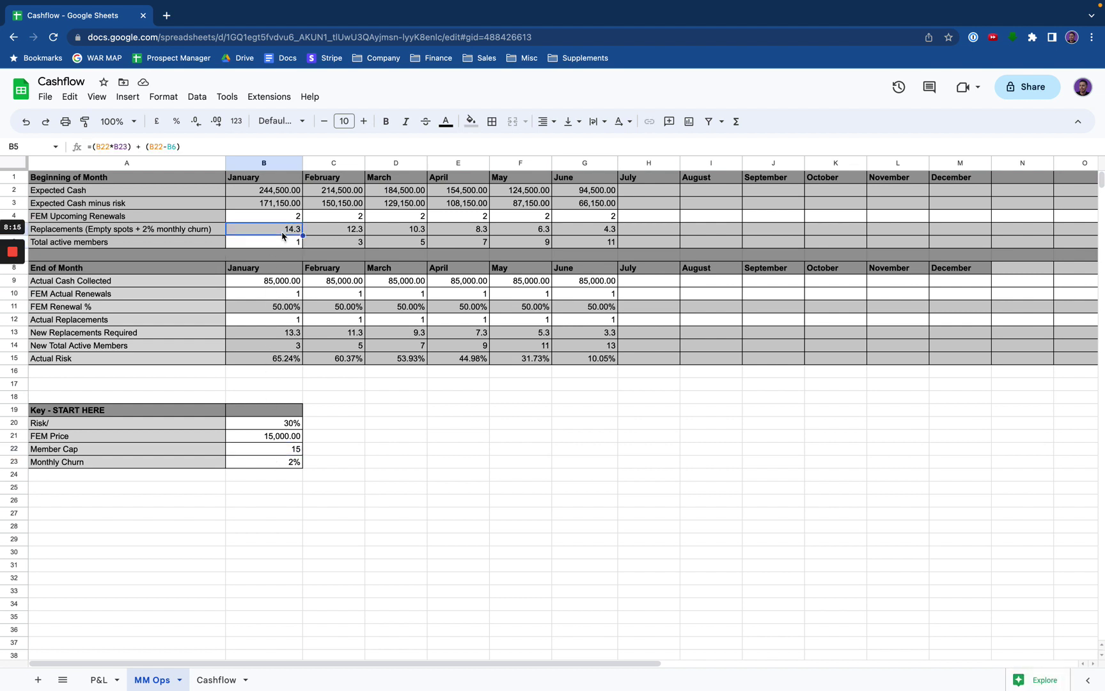
pyautogui.click(284, 454)
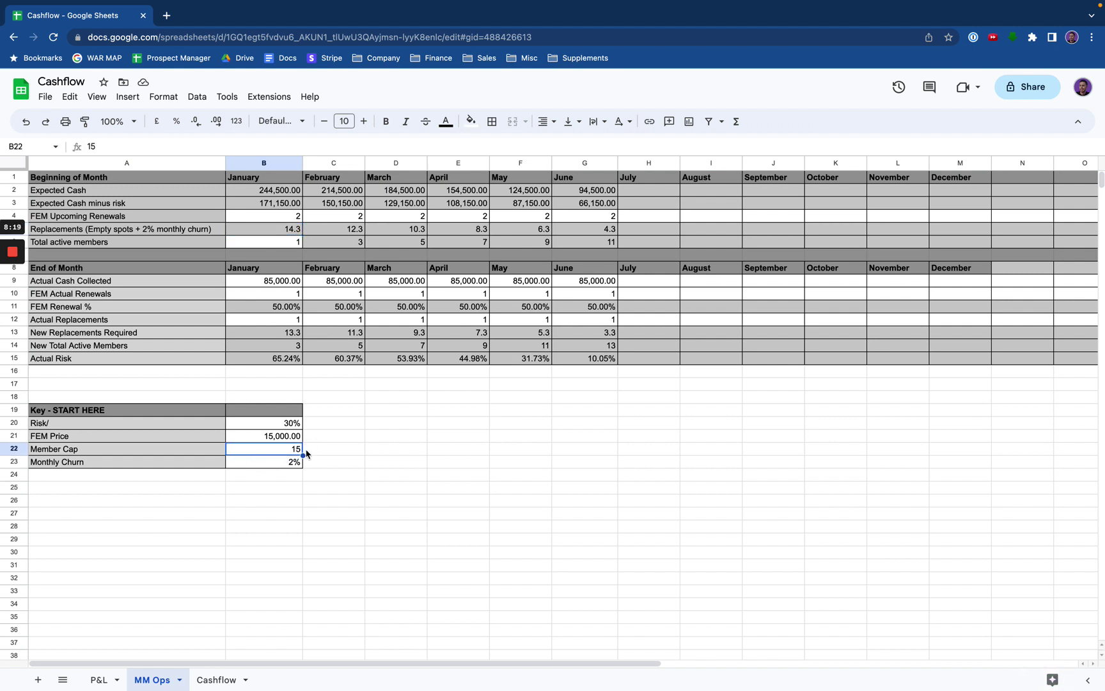
pyautogui.click(292, 236)
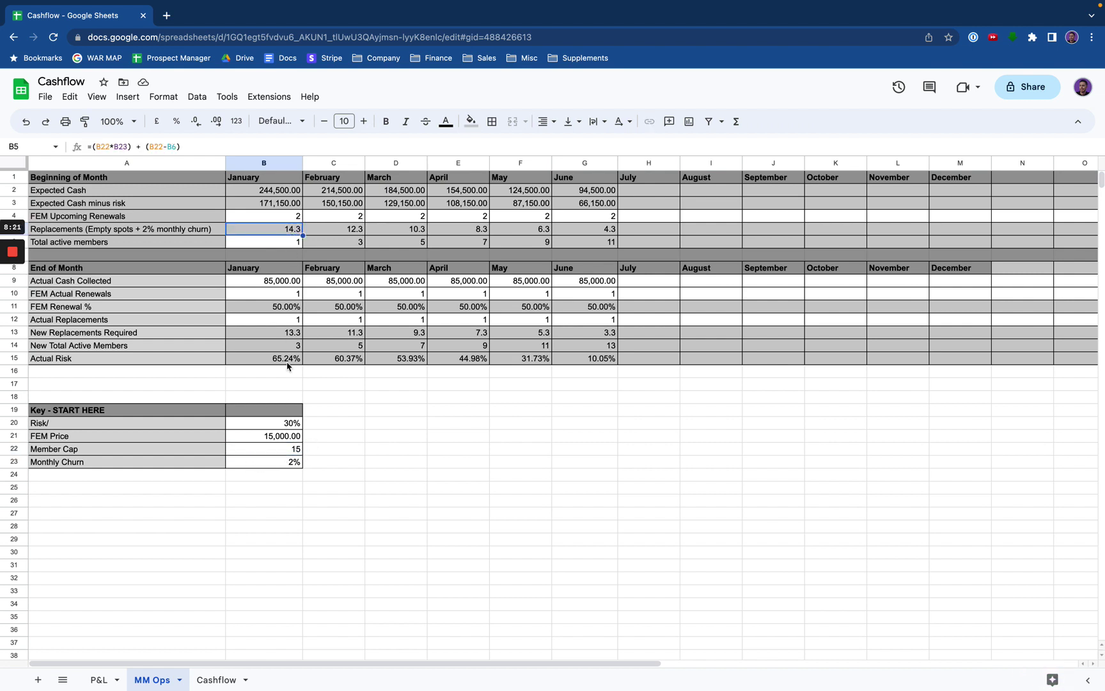
pyautogui.click(275, 455)
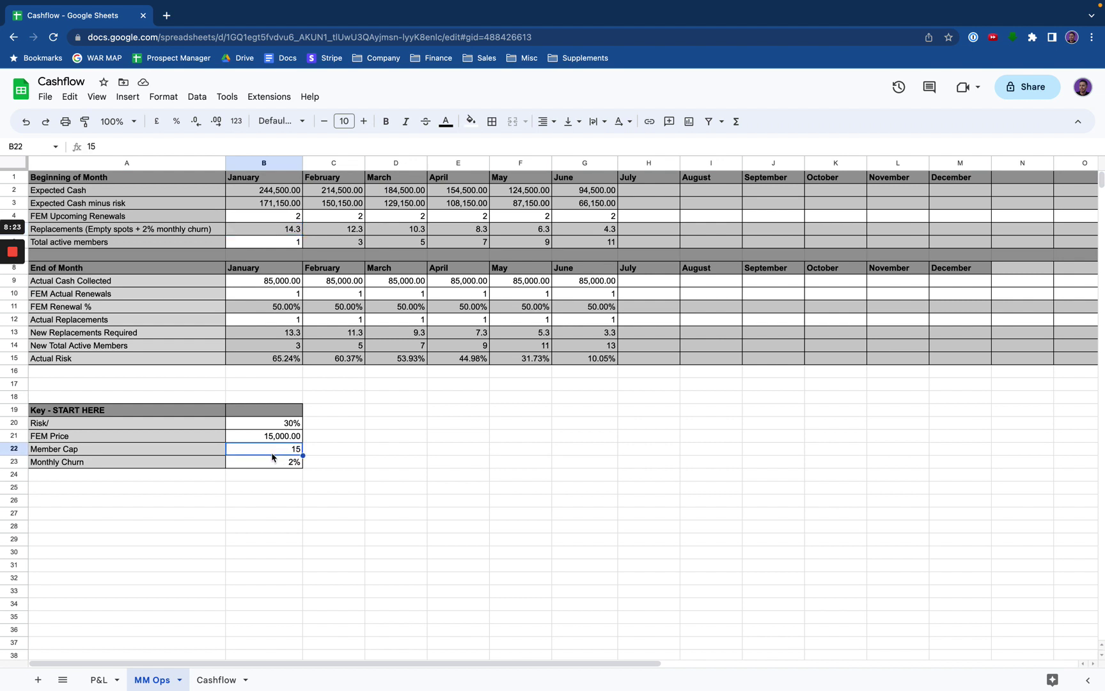
pyautogui.click(286, 231)
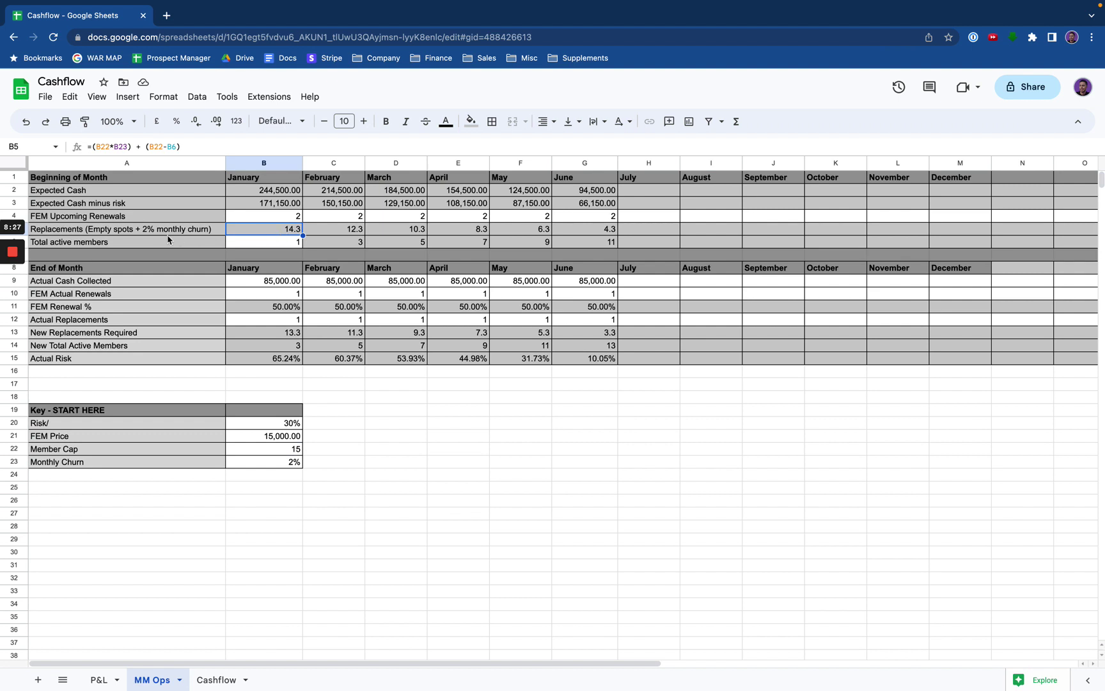
pyautogui.click(146, 230)
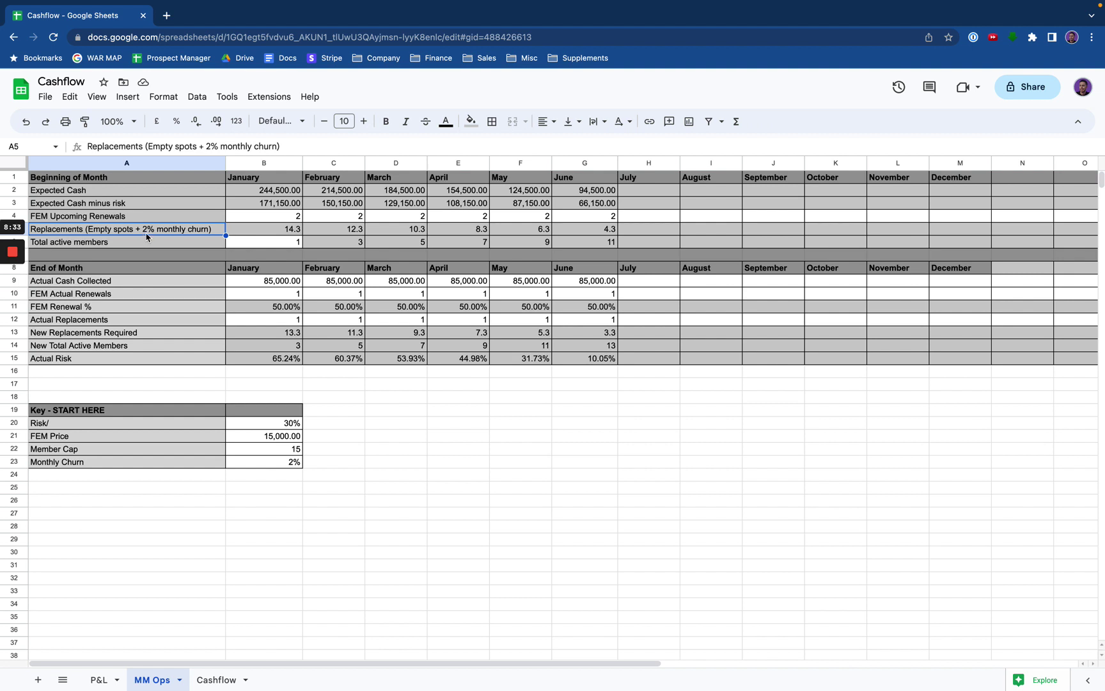
pyautogui.click(286, 246)
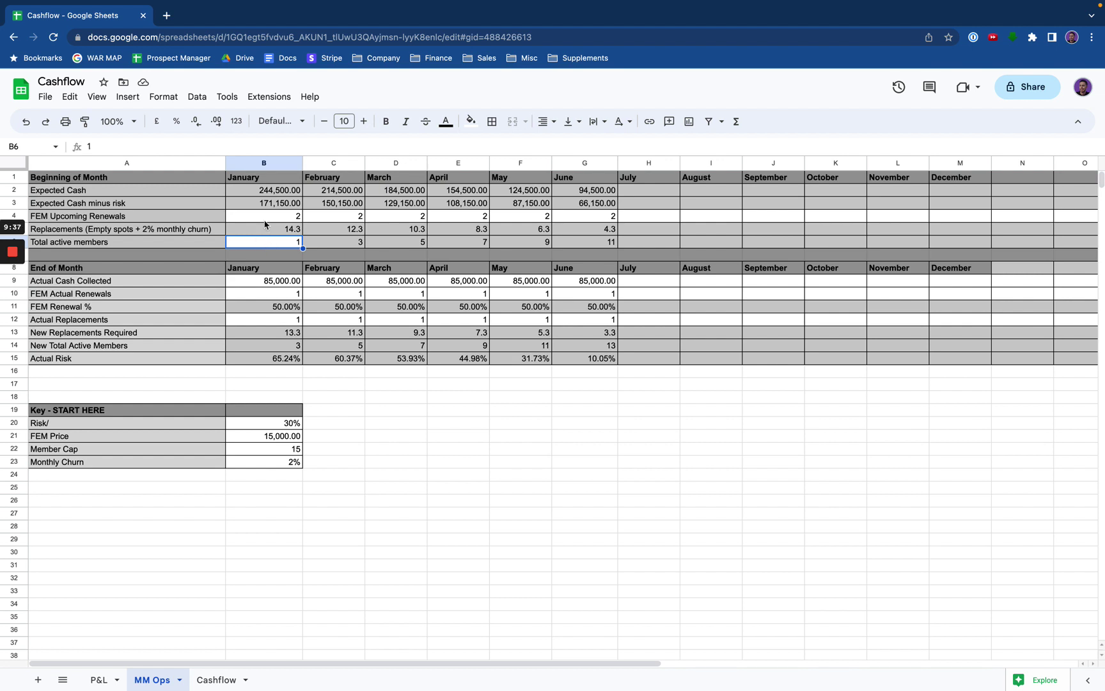
# Examine January's FEM Upcoming Renewals label and value alongside the Replacements row.
pyautogui.click(274, 216)
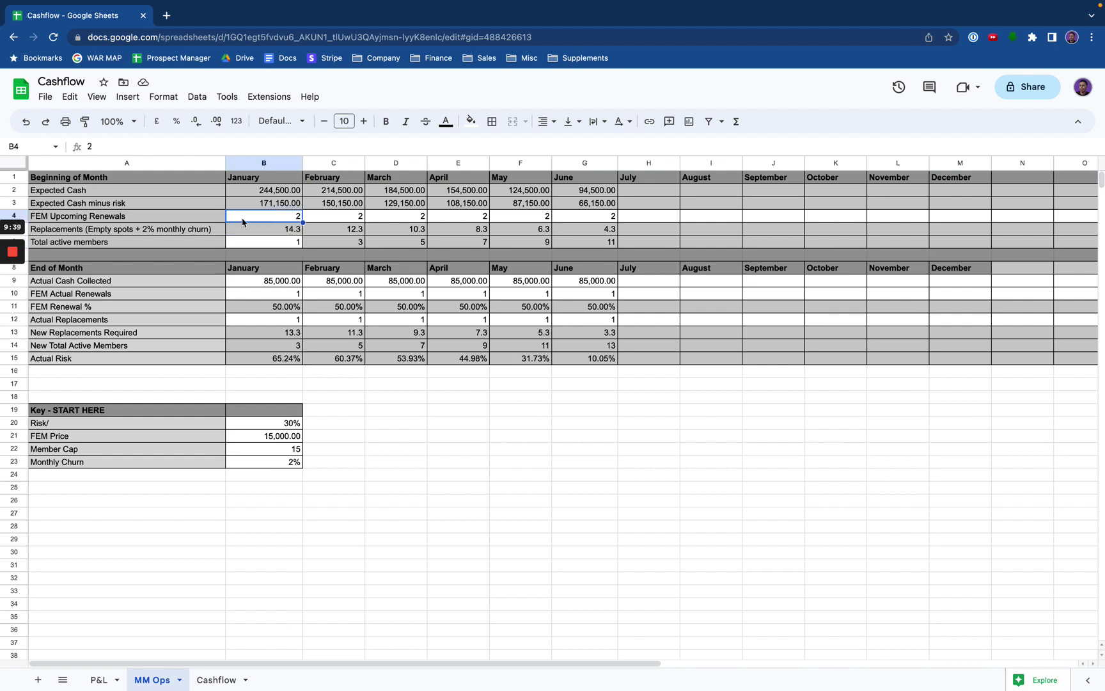
pyautogui.click(116, 218)
pyautogui.moveTo(117, 218); pyautogui.dragTo(258, 220)
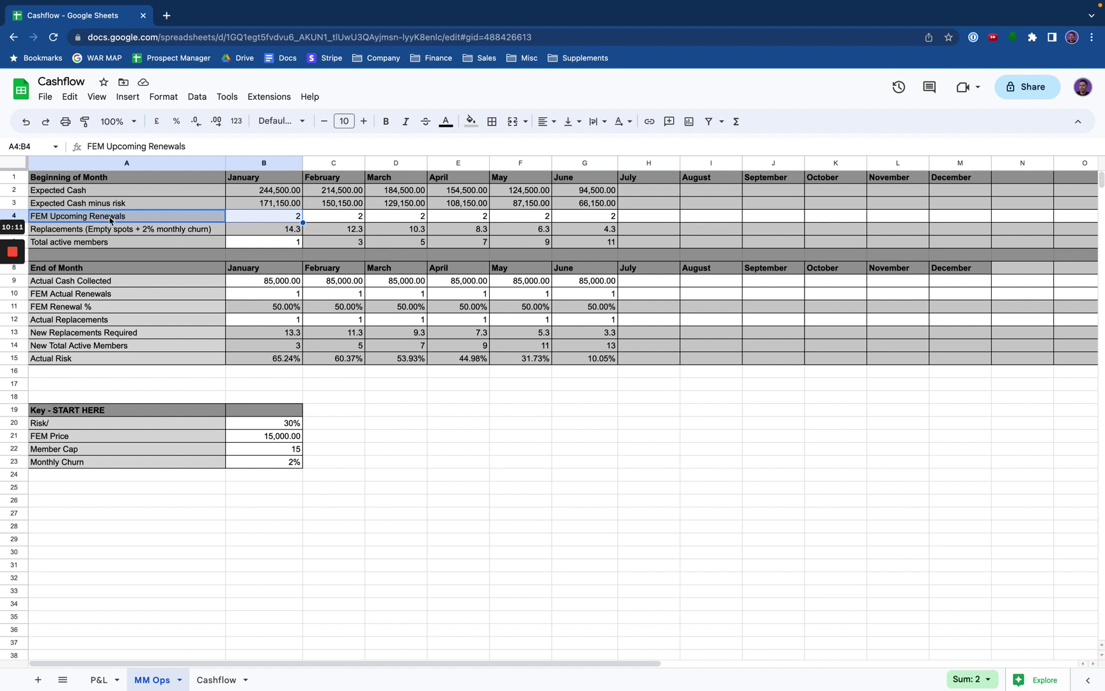
pyautogui.click(107, 218)
pyautogui.click(288, 219)
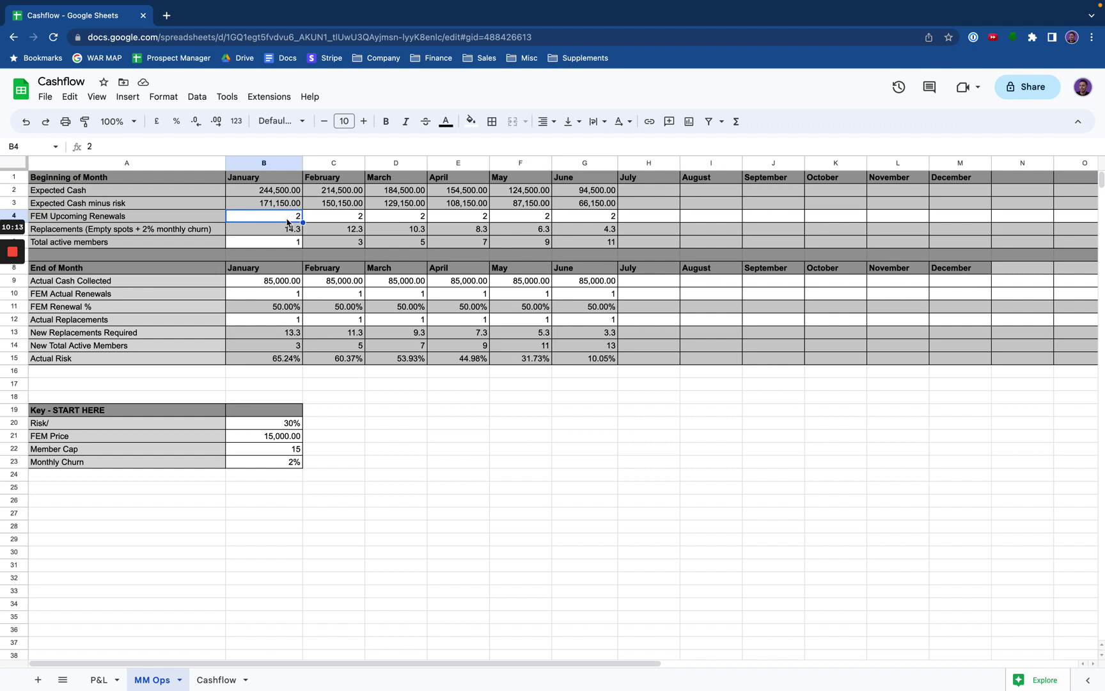
pyautogui.click(170, 233)
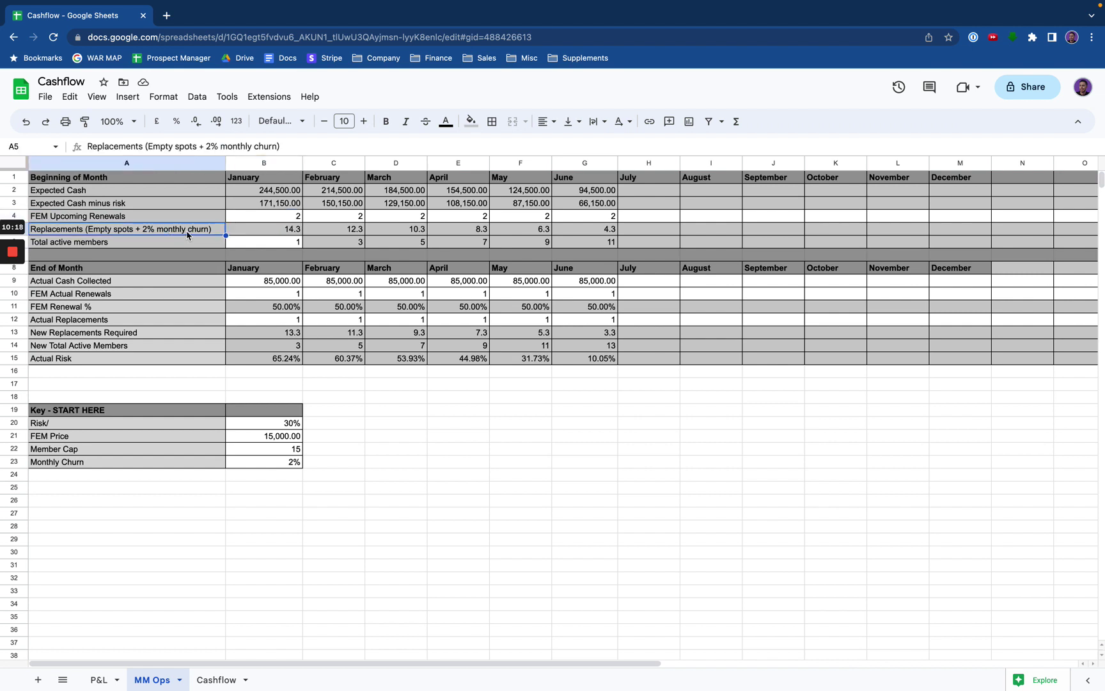
pyautogui.click(267, 232)
pyautogui.click(279, 220)
pyautogui.click(279, 229)
pyautogui.click(279, 220)
pyautogui.click(279, 230)
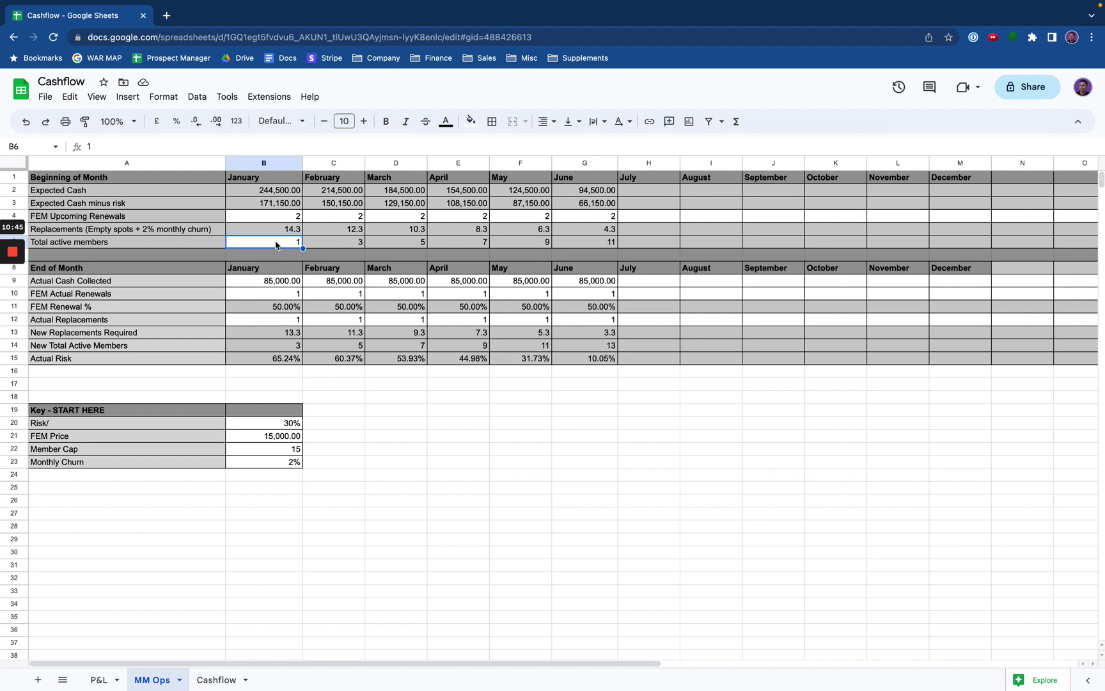
# Recheck January's renewals, replacements and Total active members under Beginning of Month.
pyautogui.click(266, 220)
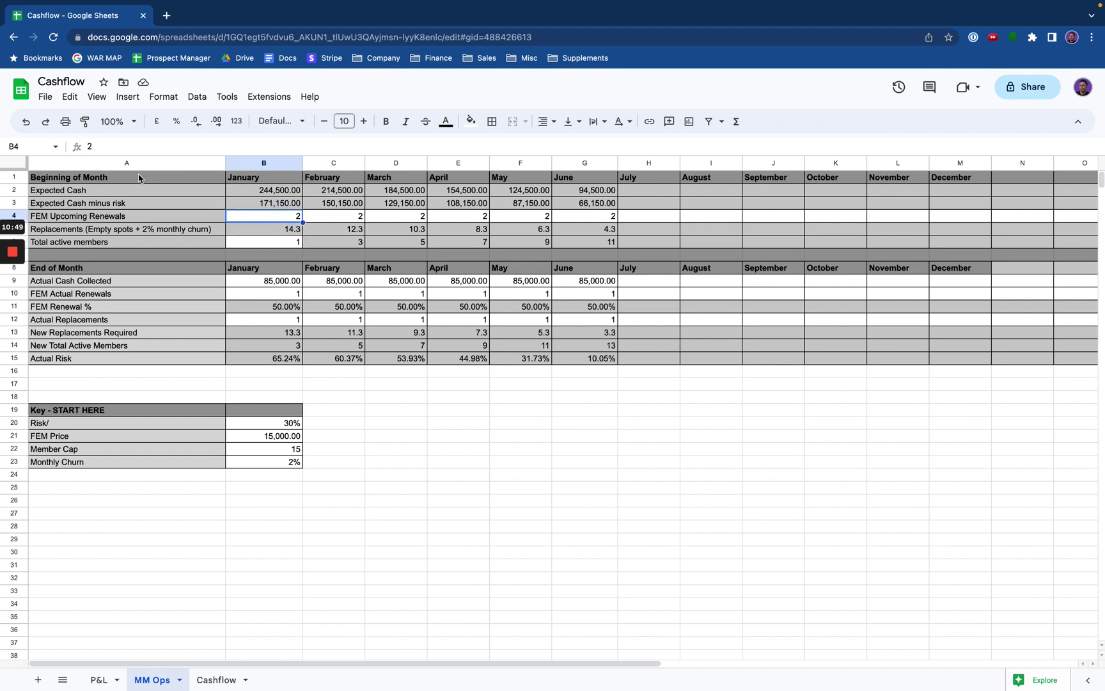
pyautogui.click(89, 178)
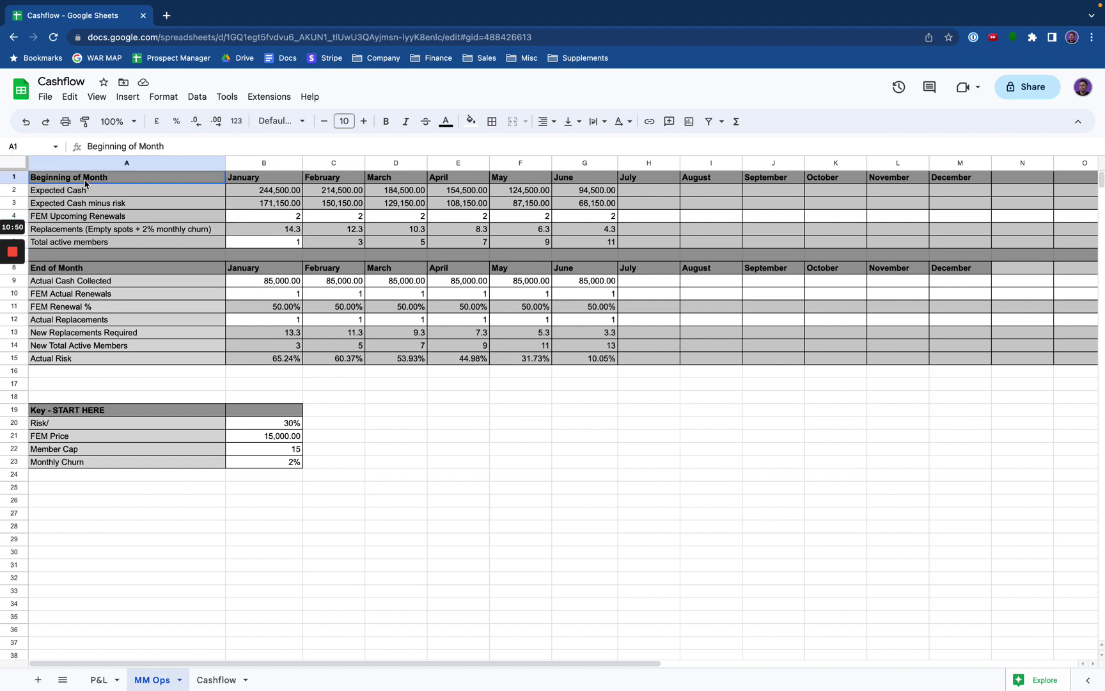
pyautogui.click(280, 220)
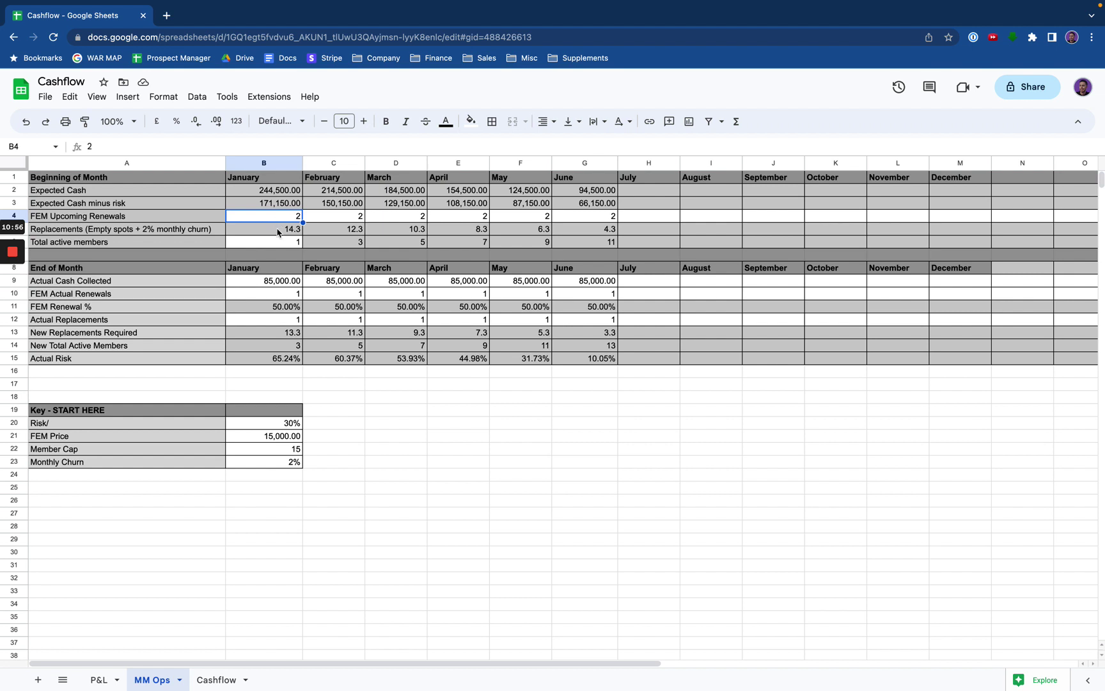
pyautogui.click(279, 244)
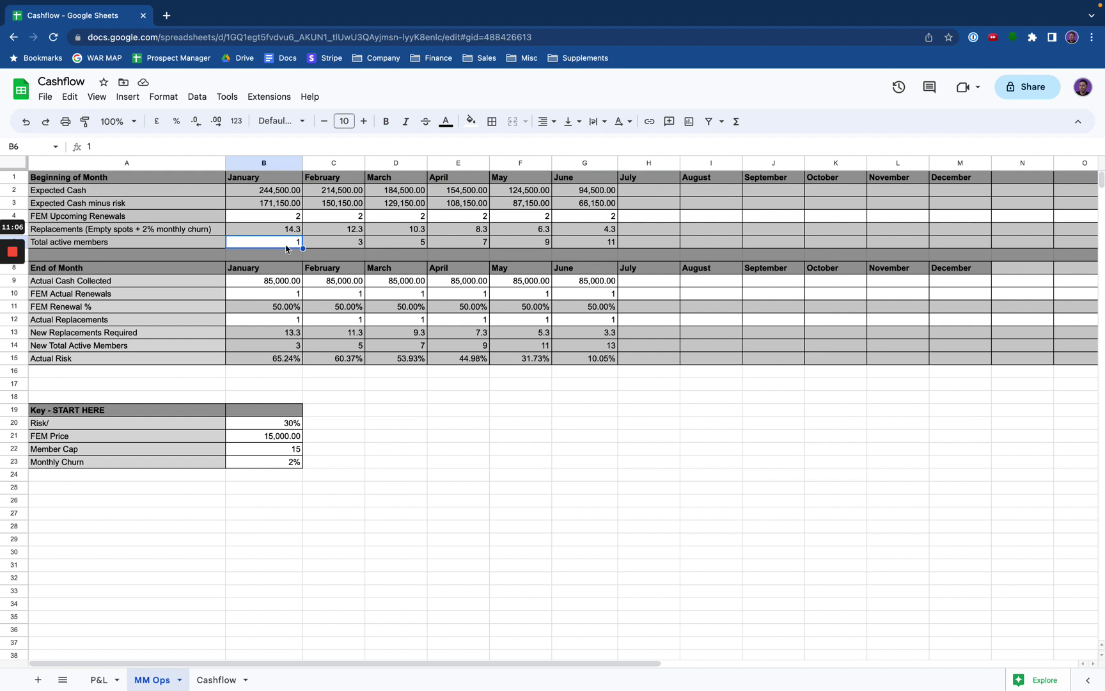
pyautogui.click(314, 257)
pyautogui.moveTo(284, 217); pyautogui.dragTo(287, 235)
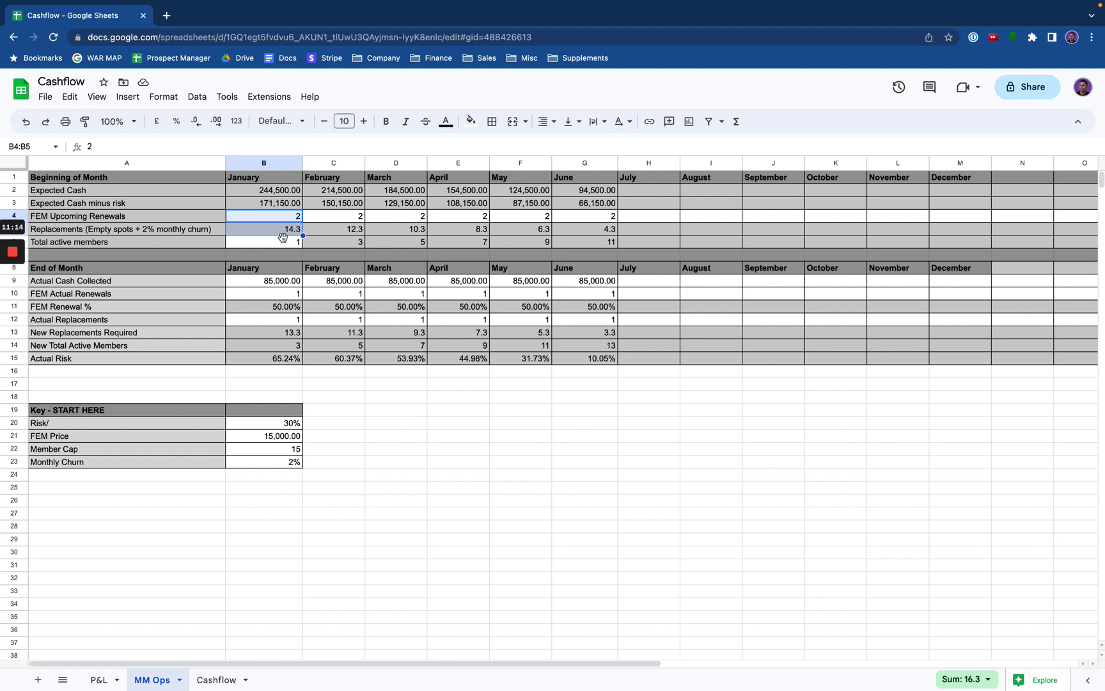
pyautogui.click(272, 225)
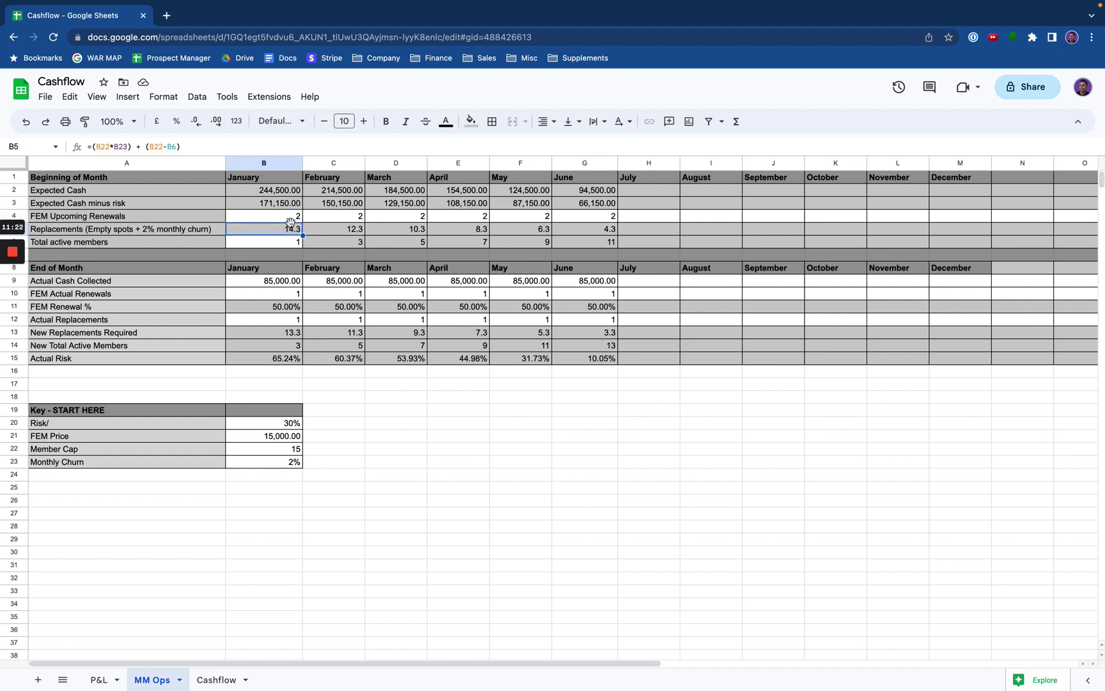
pyautogui.click(289, 220)
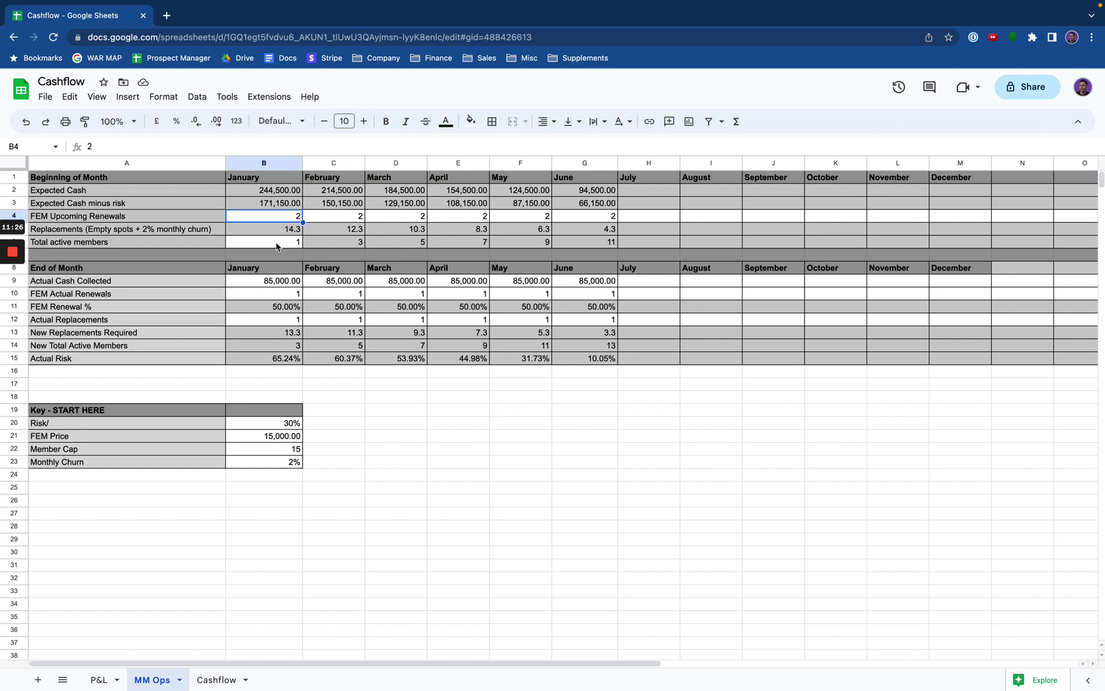
# Apply All borders to the January Replacements cell B5 (14.3).
pyautogui.click(270, 230)
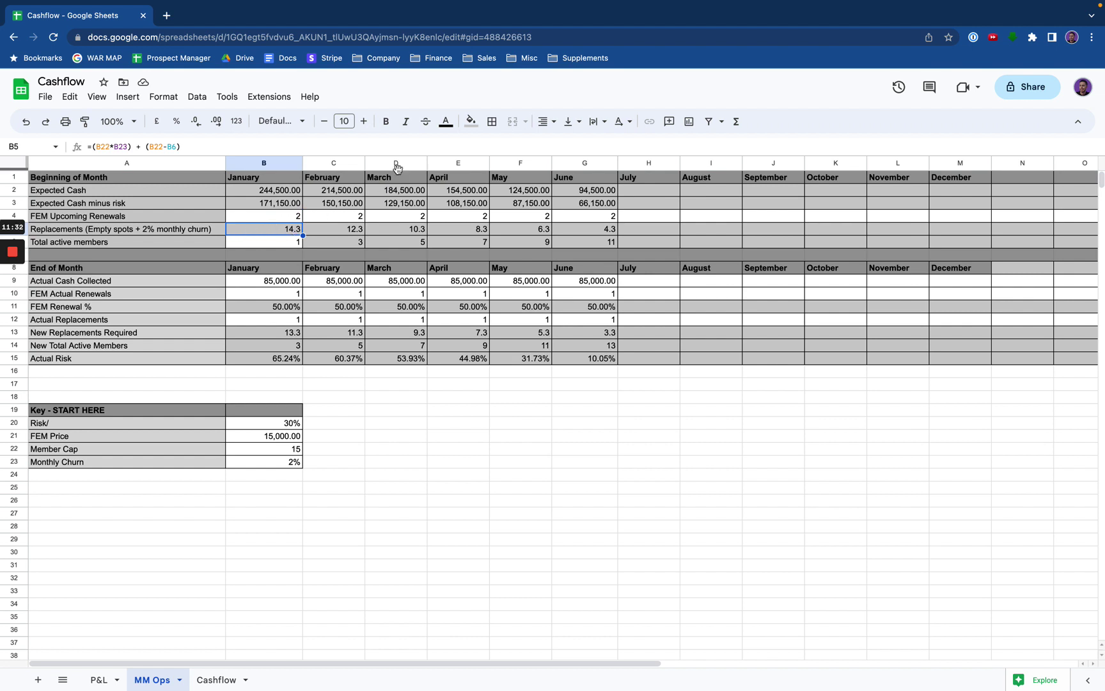
pyautogui.click(491, 121)
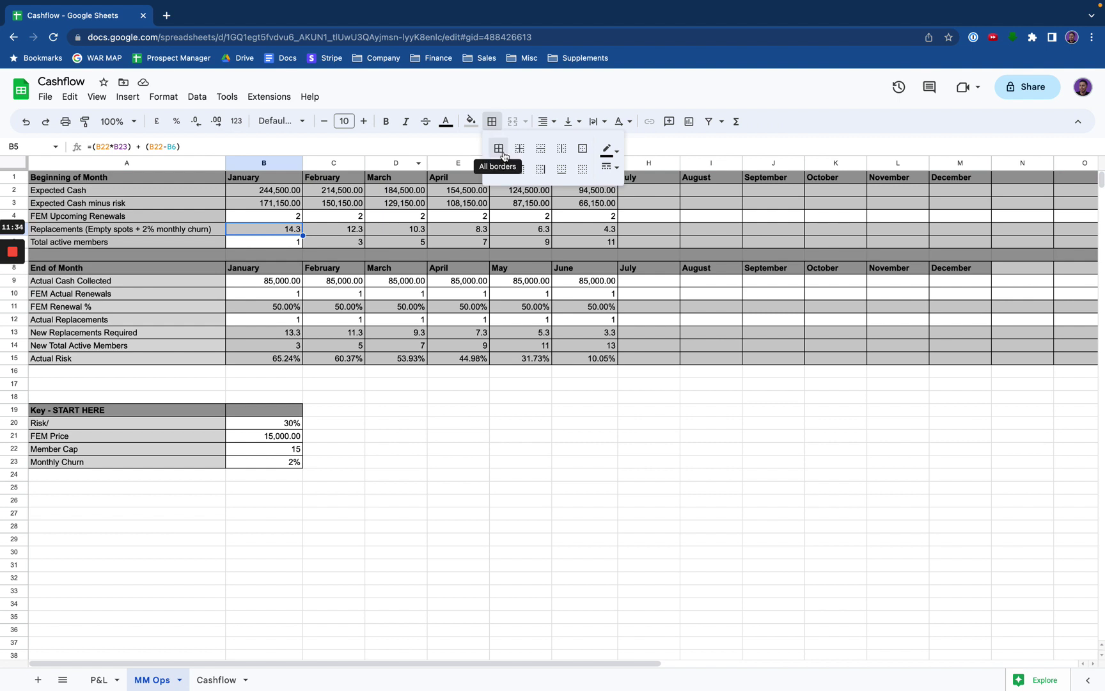
pyautogui.click(500, 151)
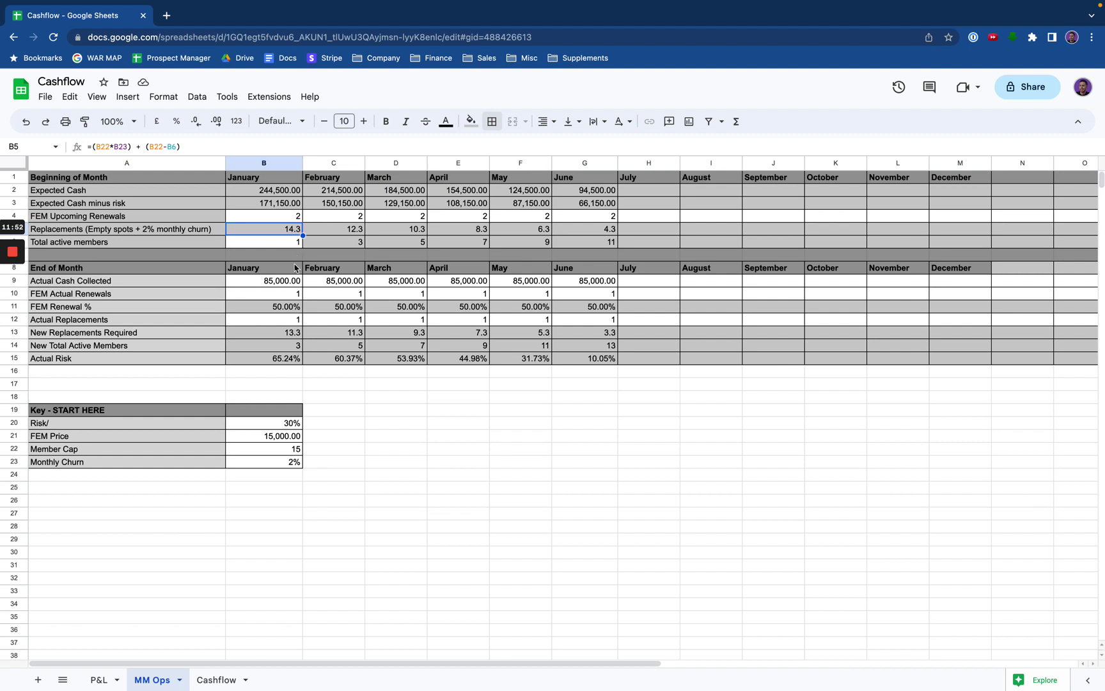
pyautogui.click(296, 269)
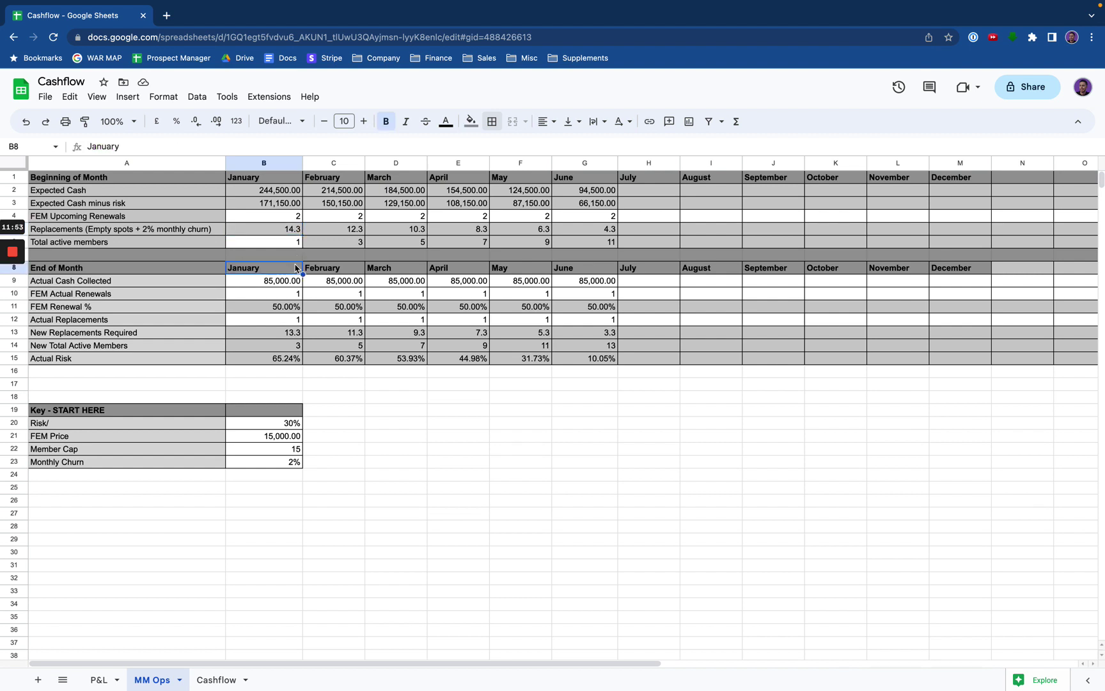
pyautogui.click(291, 204)
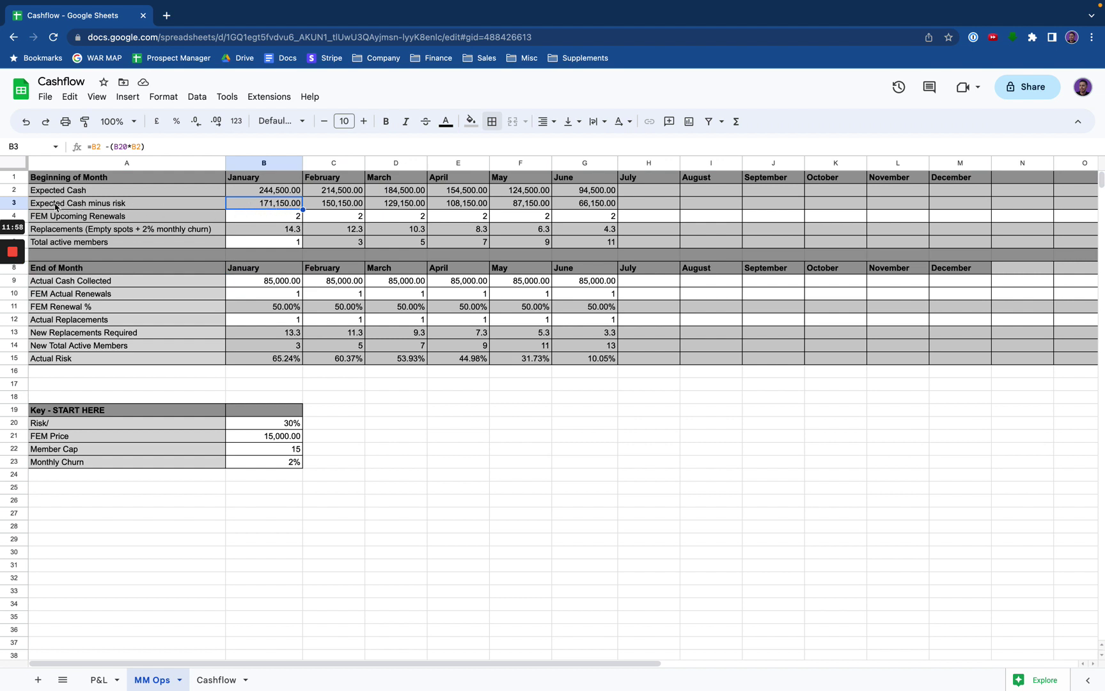
pyautogui.click(270, 191)
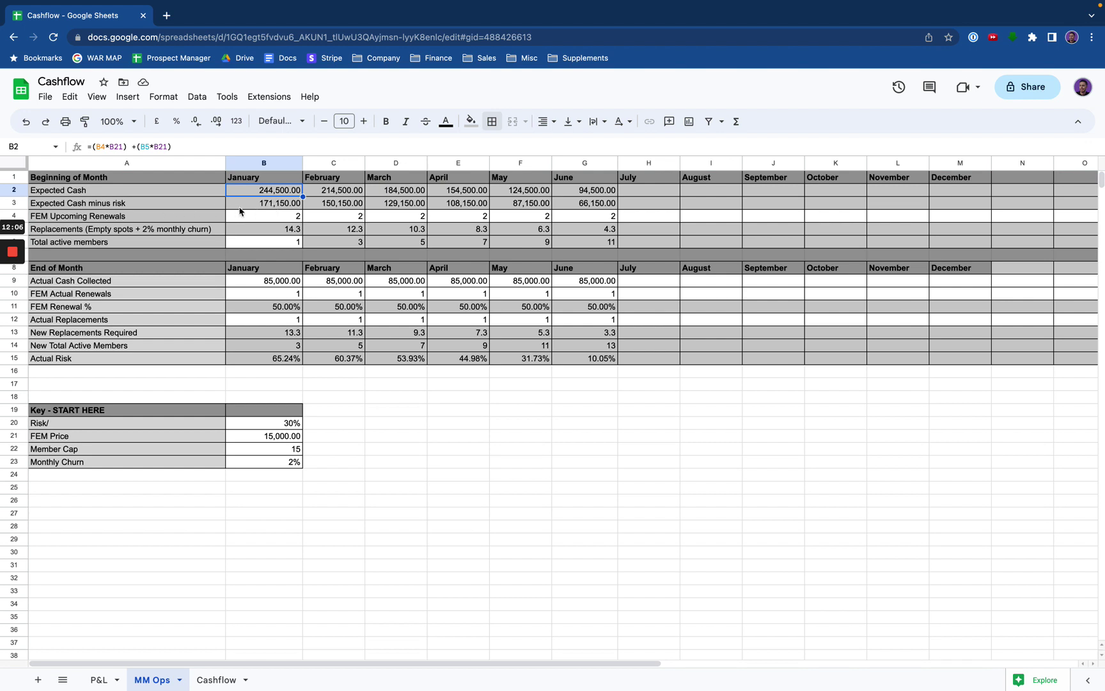
pyautogui.click(287, 205)
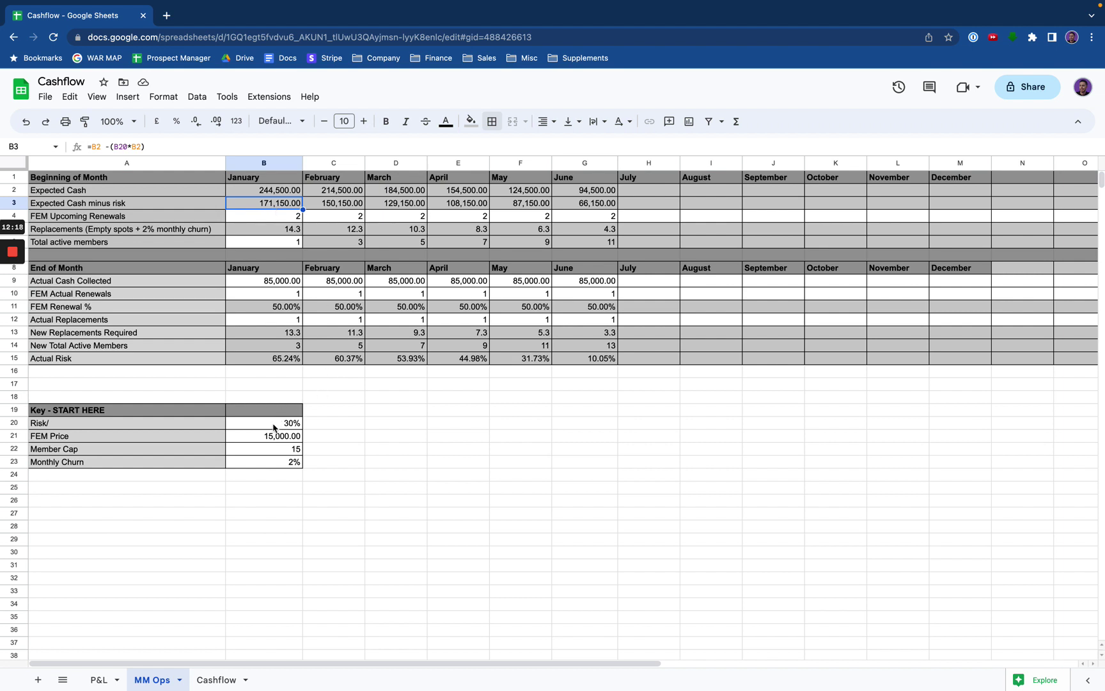
pyautogui.click(280, 191)
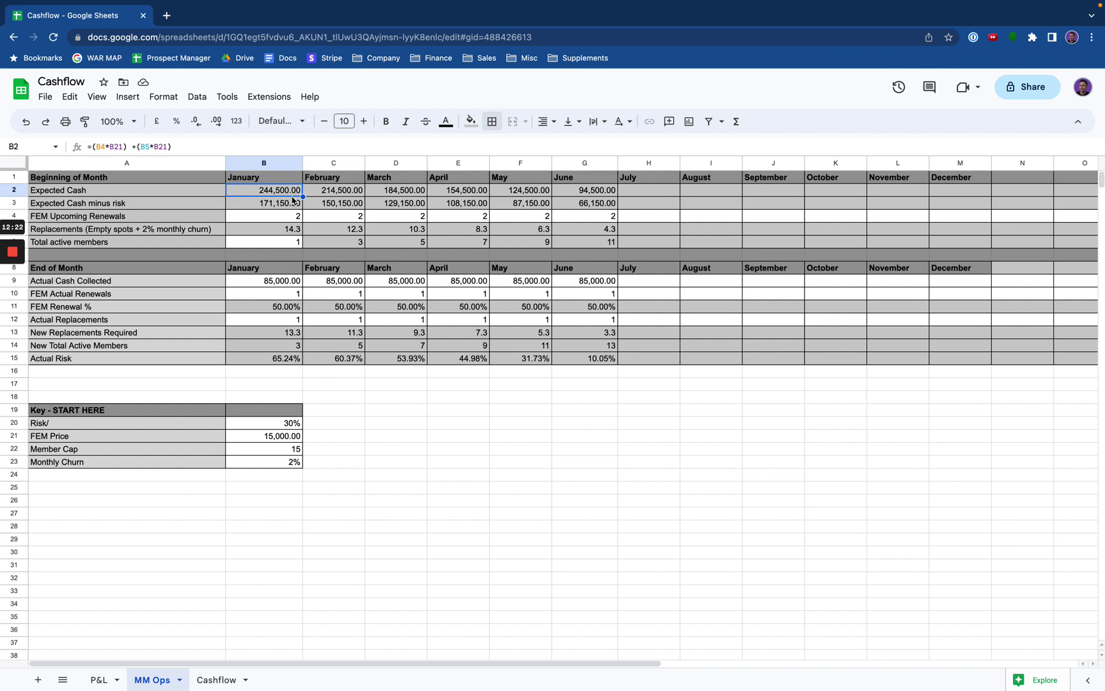
pyautogui.click(286, 206)
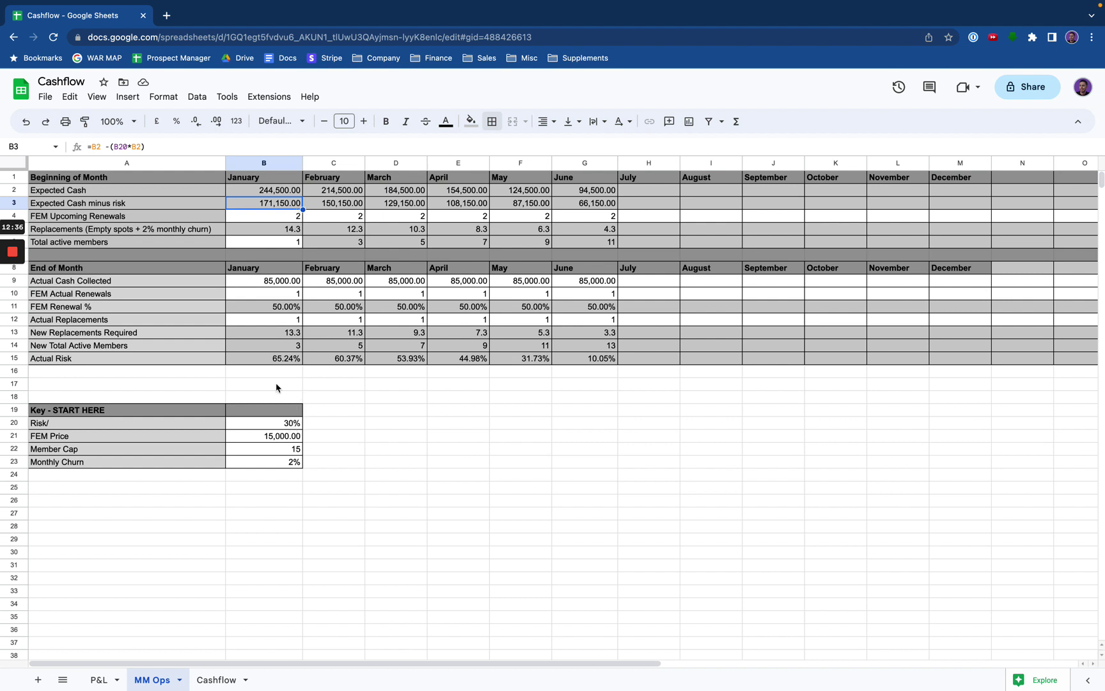
pyautogui.click(258, 364)
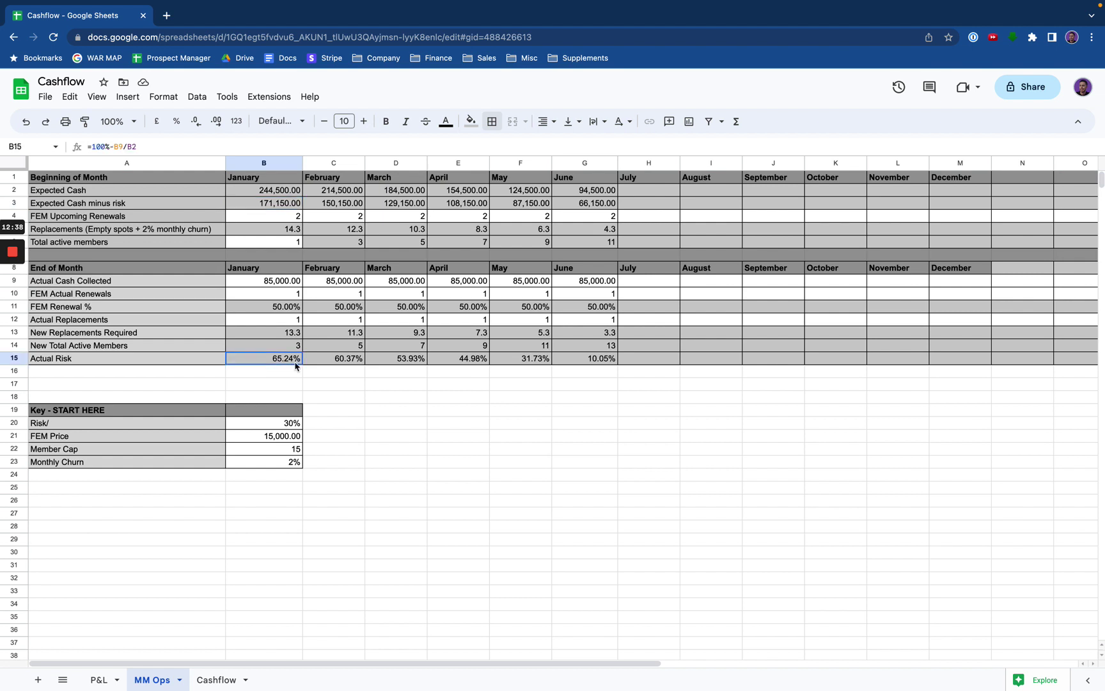
pyautogui.click(62, 365)
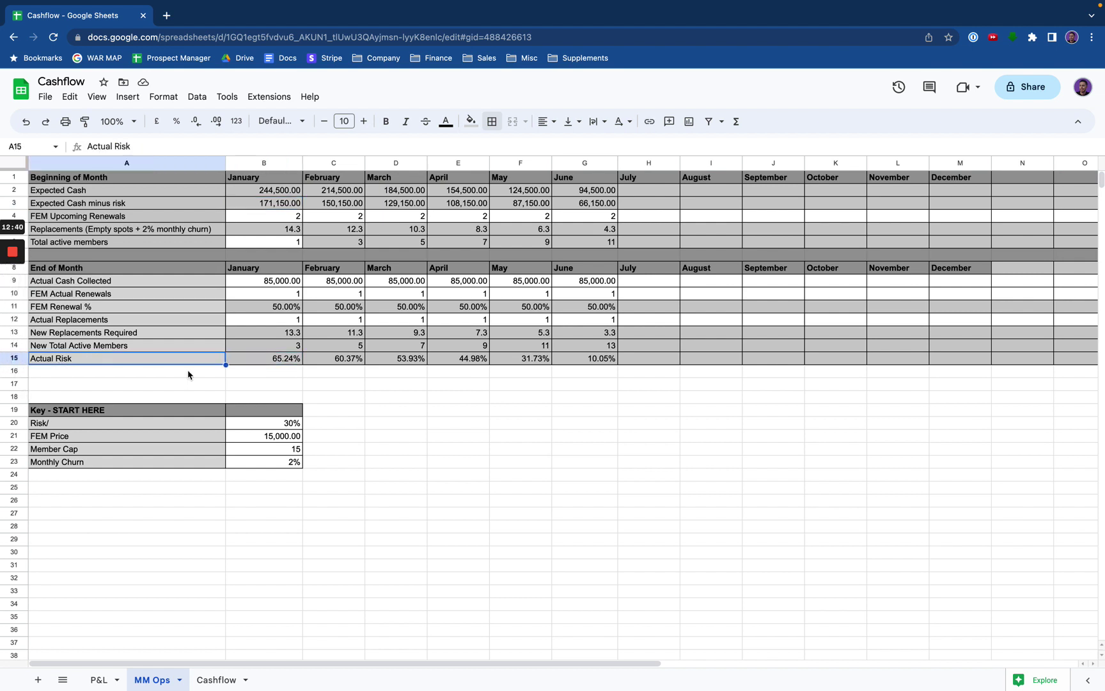
pyautogui.moveTo(141, 363); pyautogui.dragTo(416, 356)
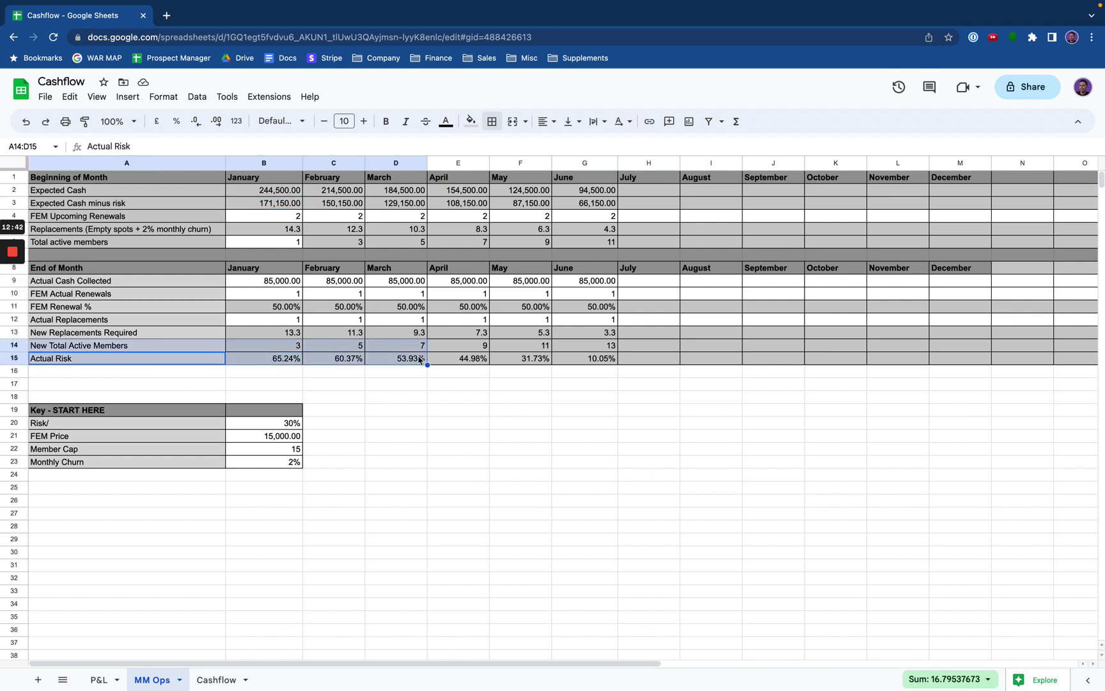
pyautogui.click(416, 358)
pyautogui.click(482, 360)
pyautogui.click(521, 361)
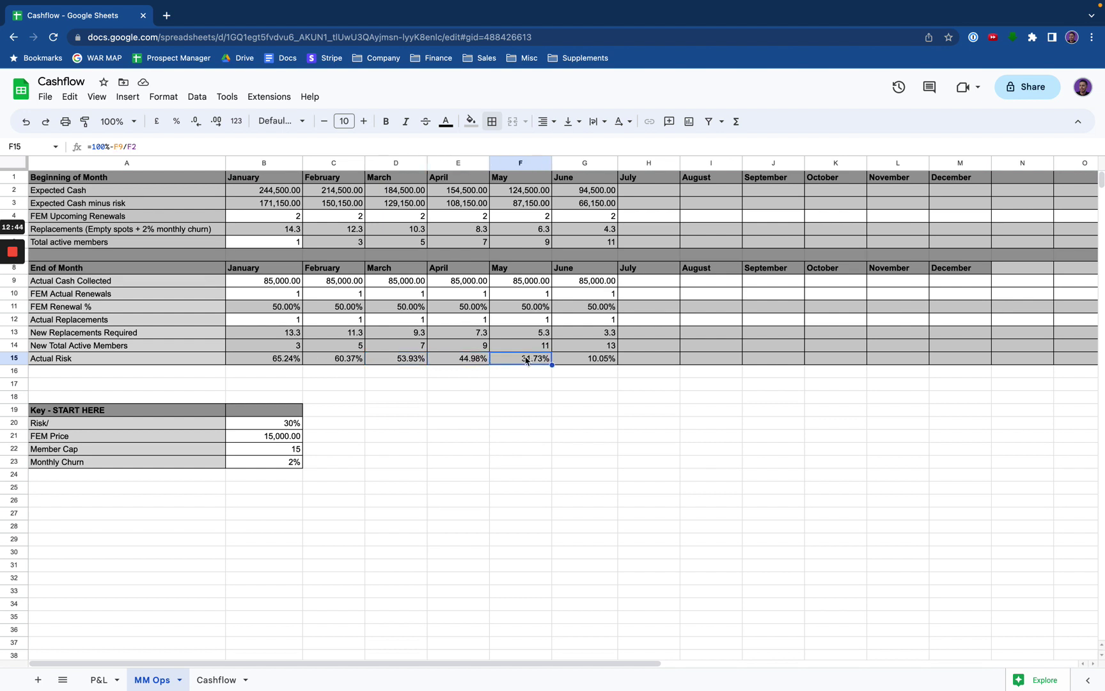
pyautogui.click(561, 363)
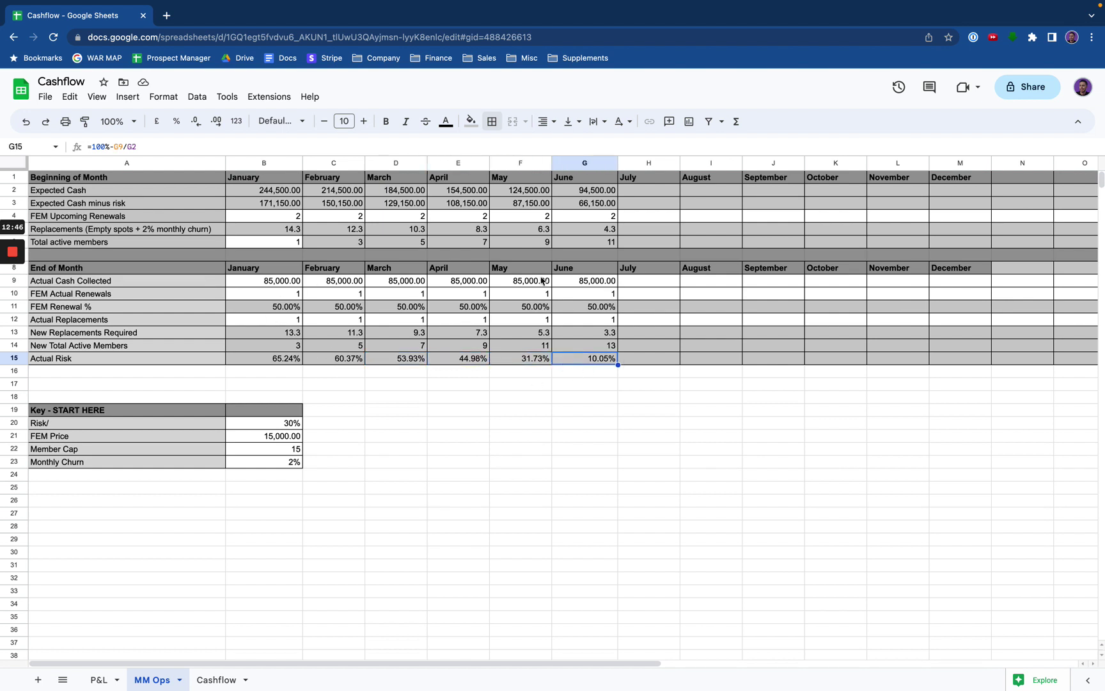
pyautogui.click(593, 205)
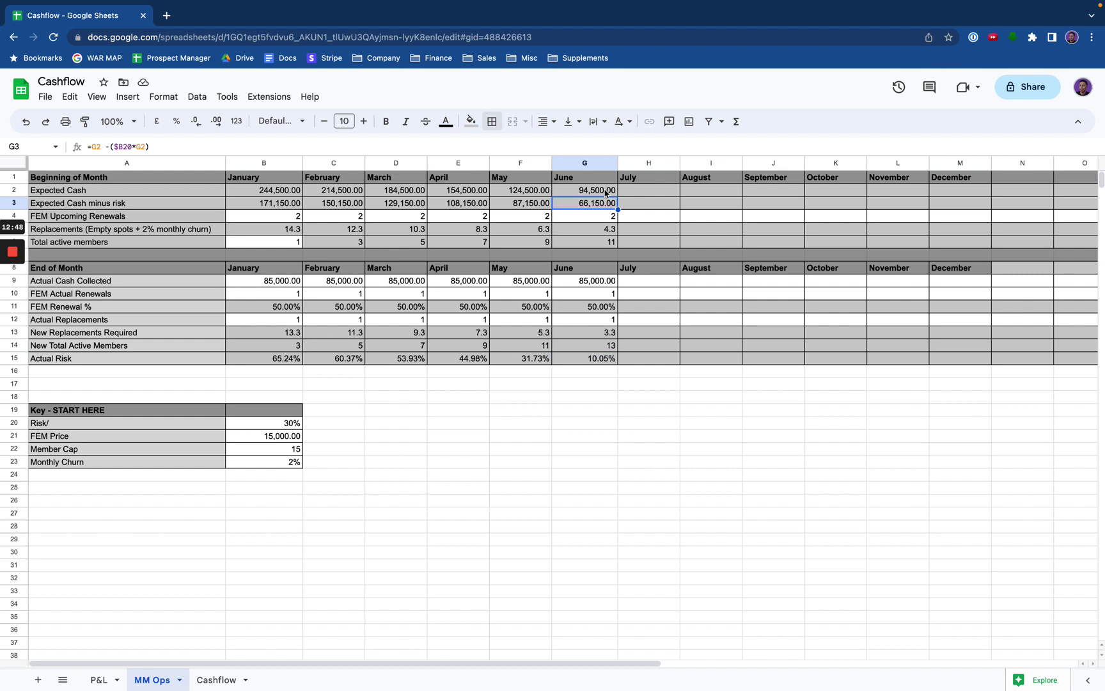
pyautogui.moveTo(605, 190); pyautogui.dragTo(607, 207)
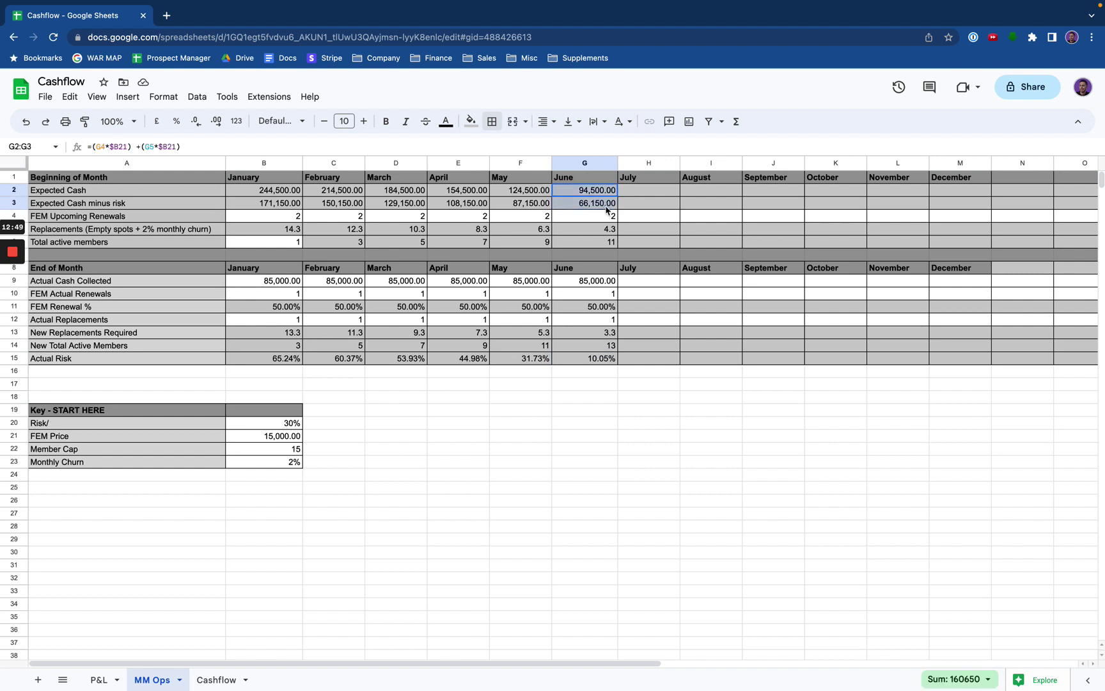
pyautogui.click(213, 194)
pyautogui.click(218, 204)
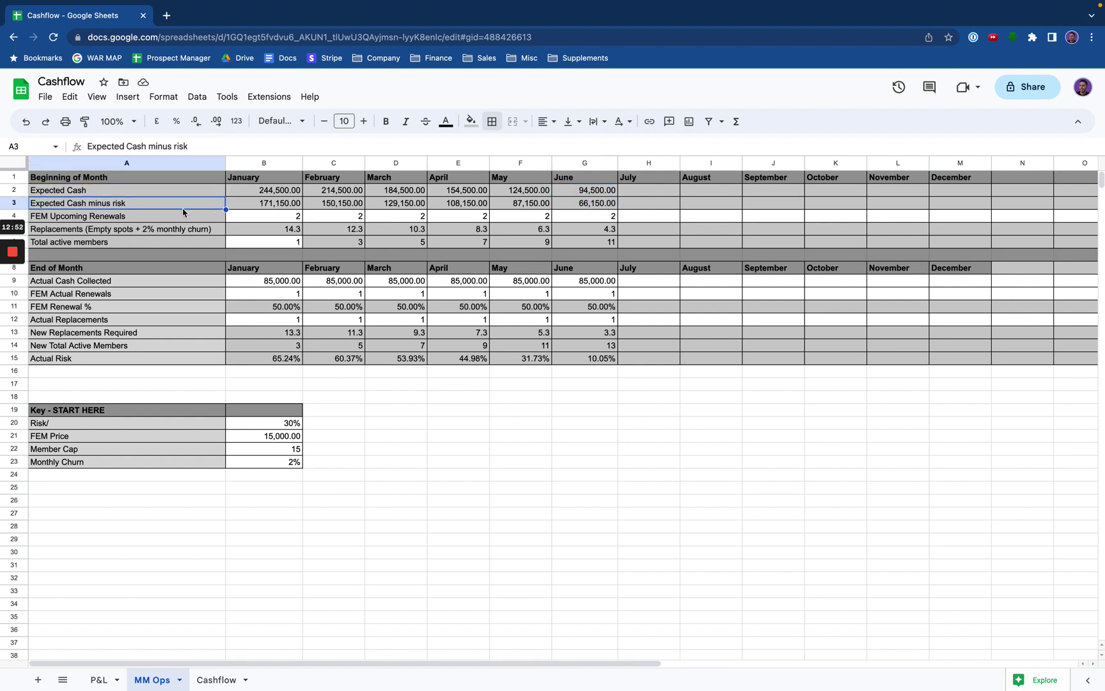
pyautogui.click(294, 208)
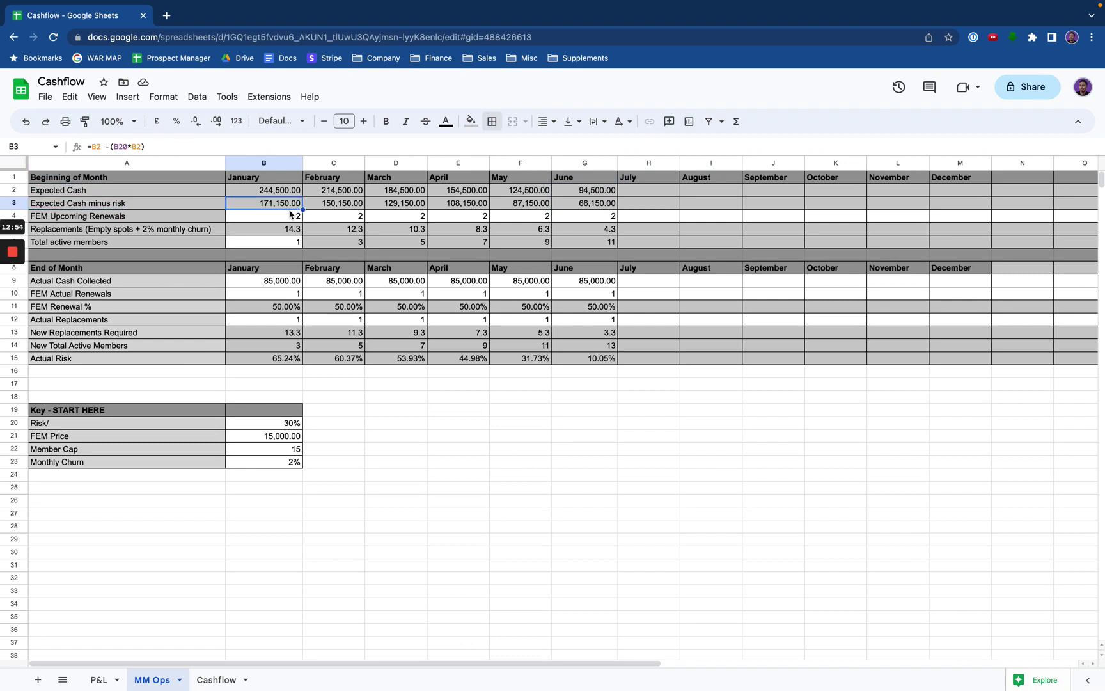
pyautogui.moveTo(62, 181); pyautogui.dragTo(594, 244)
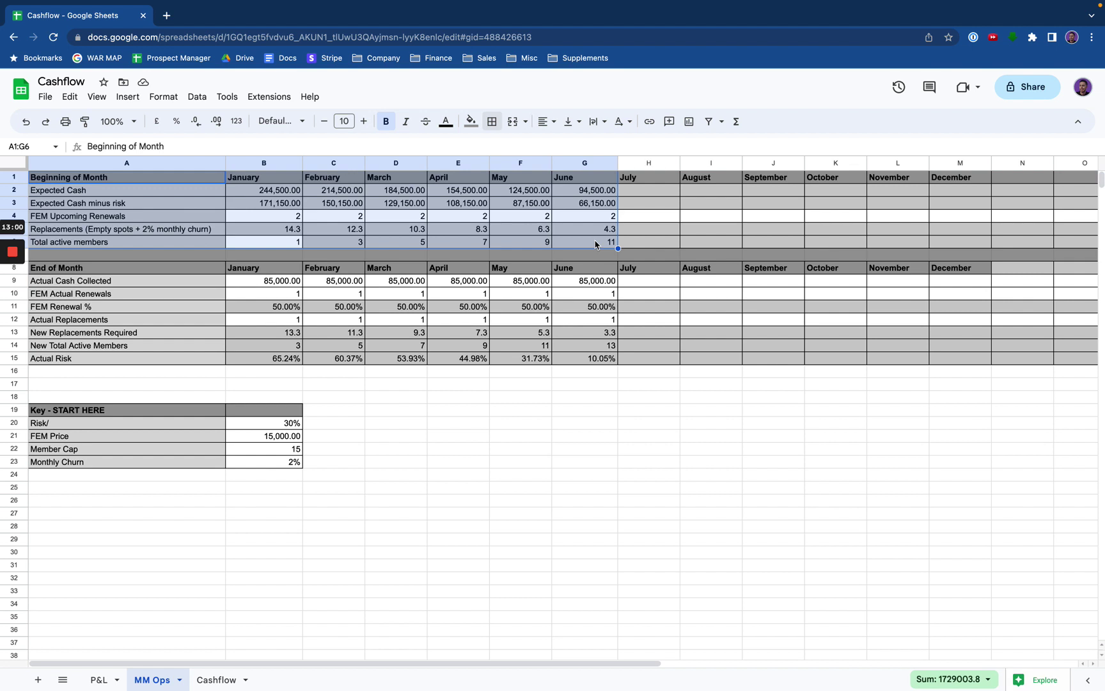
pyautogui.click(285, 255)
pyautogui.moveTo(128, 178); pyautogui.dragTo(128, 203)
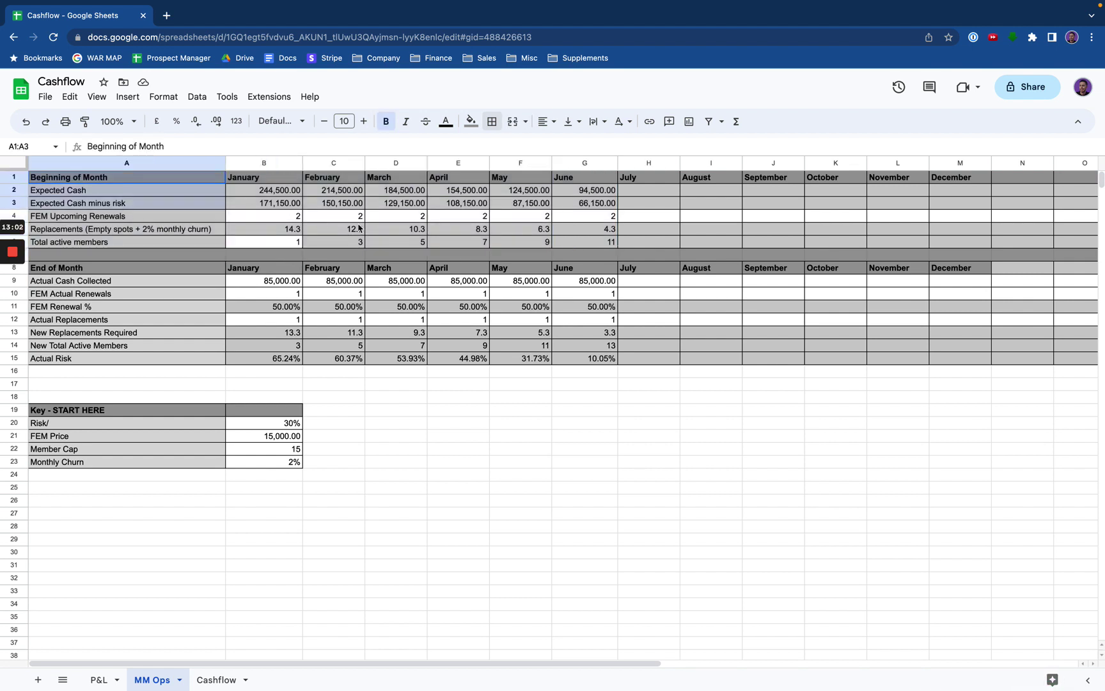
pyautogui.click(280, 219)
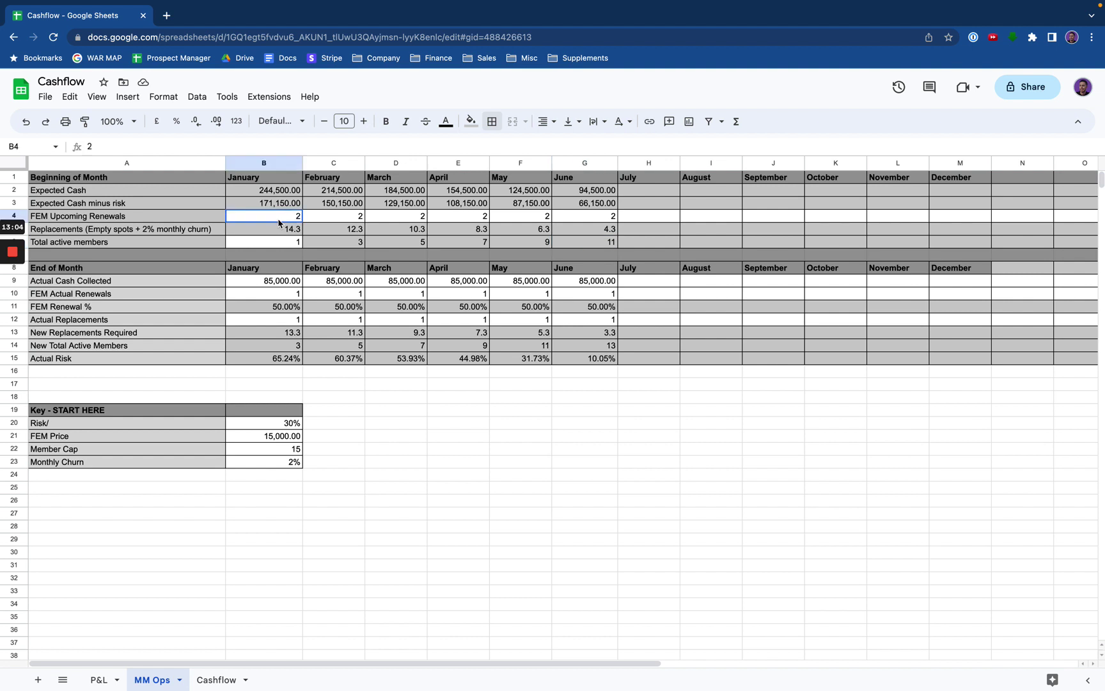
pyautogui.click(282, 240)
pyautogui.click(282, 216)
pyautogui.click(286, 245)
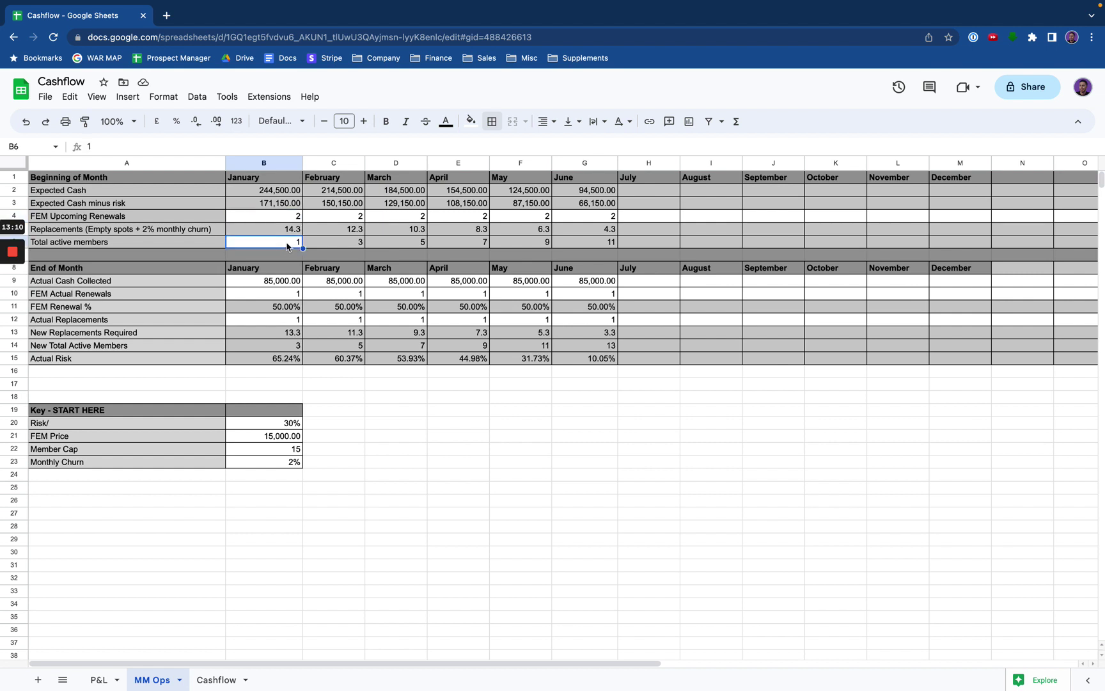
pyautogui.click(289, 231)
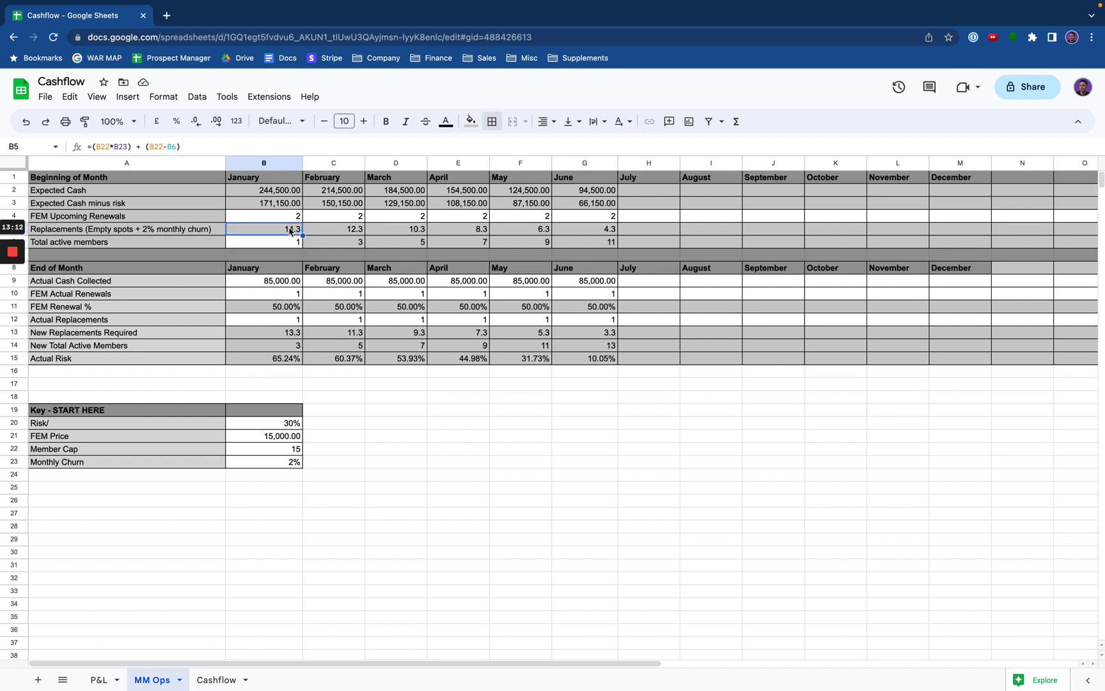
pyautogui.click(129, 271)
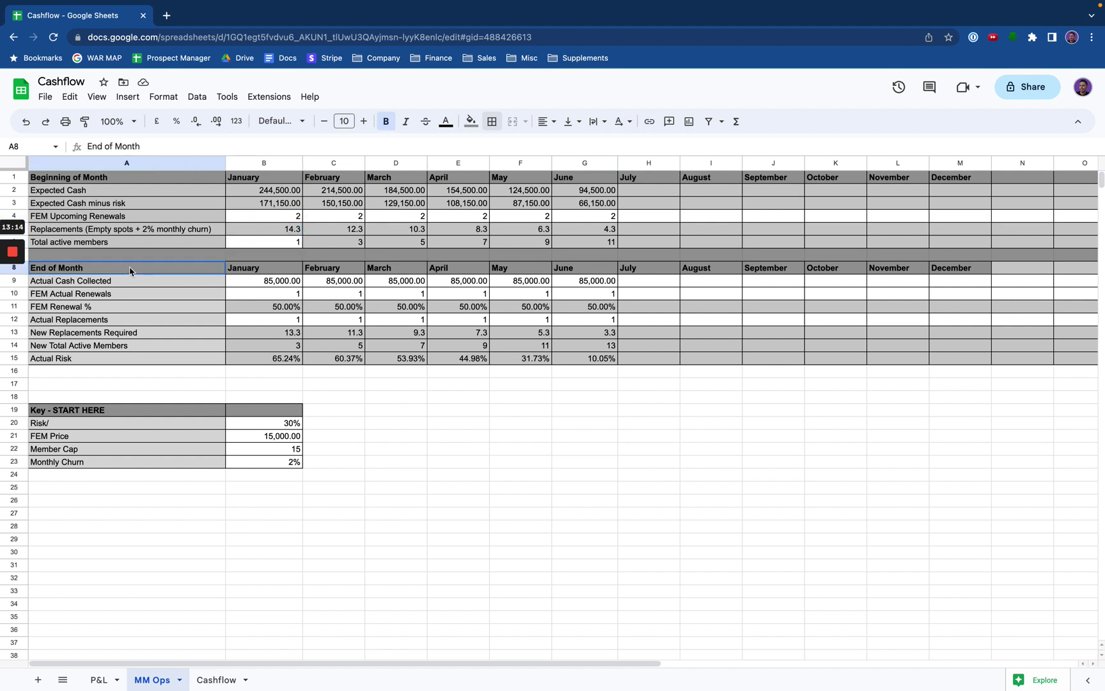
pyautogui.moveTo(129, 270); pyautogui.dragTo(285, 358)
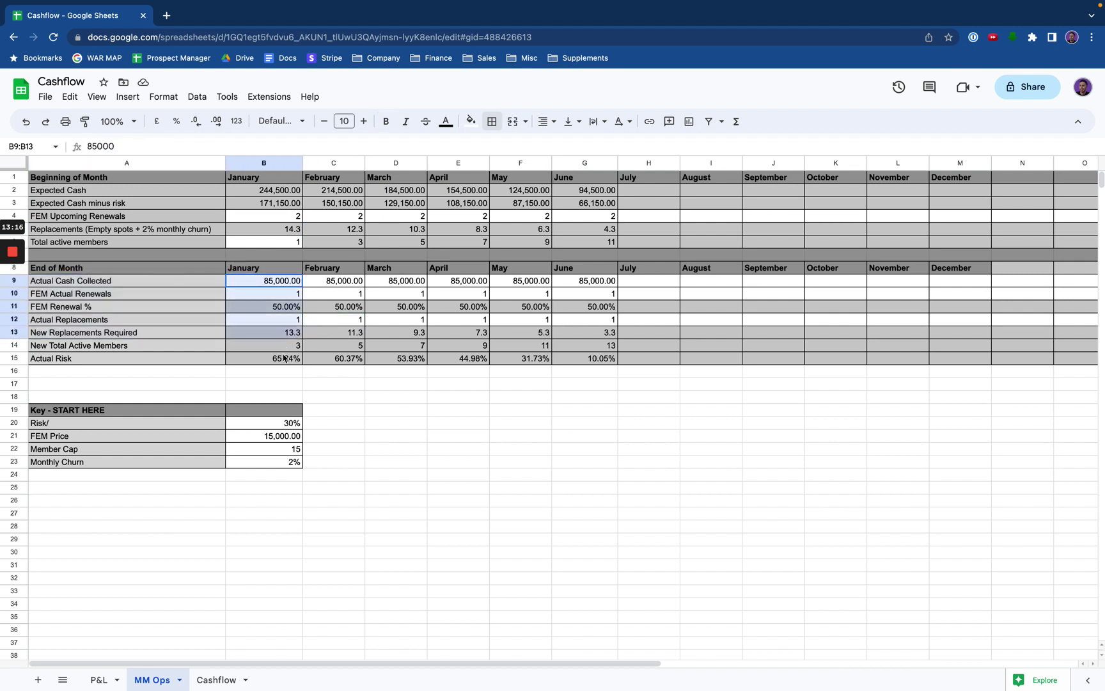
pyautogui.moveTo(127, 182); pyautogui.dragTo(217, 227)
pyautogui.click(162, 271)
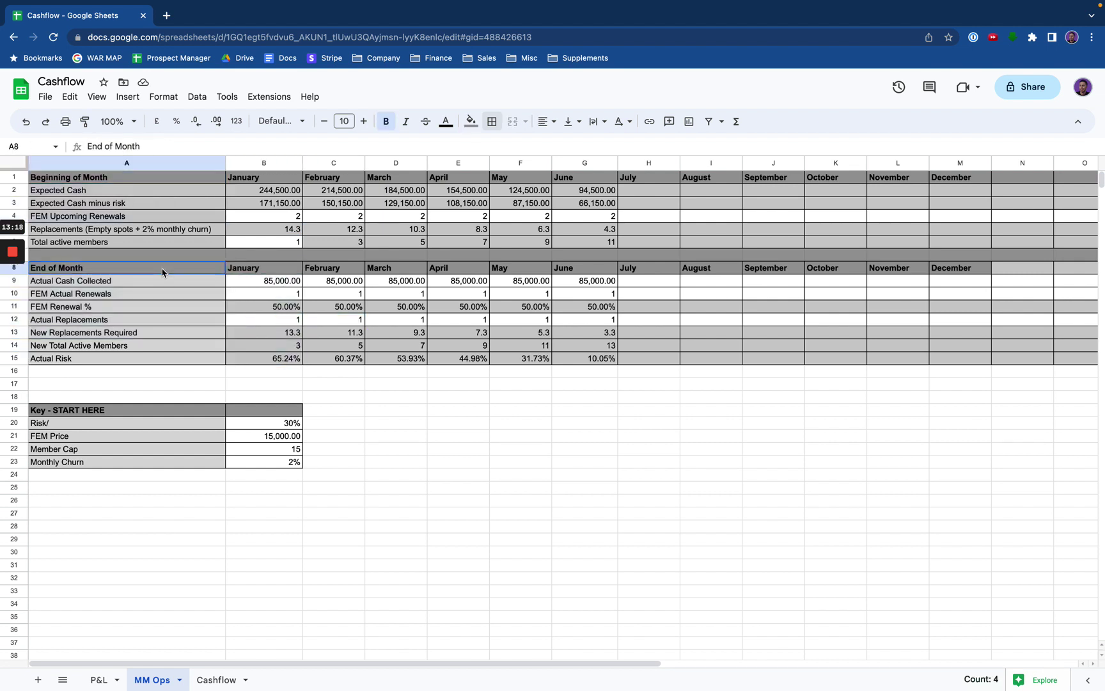
pyautogui.click(257, 219)
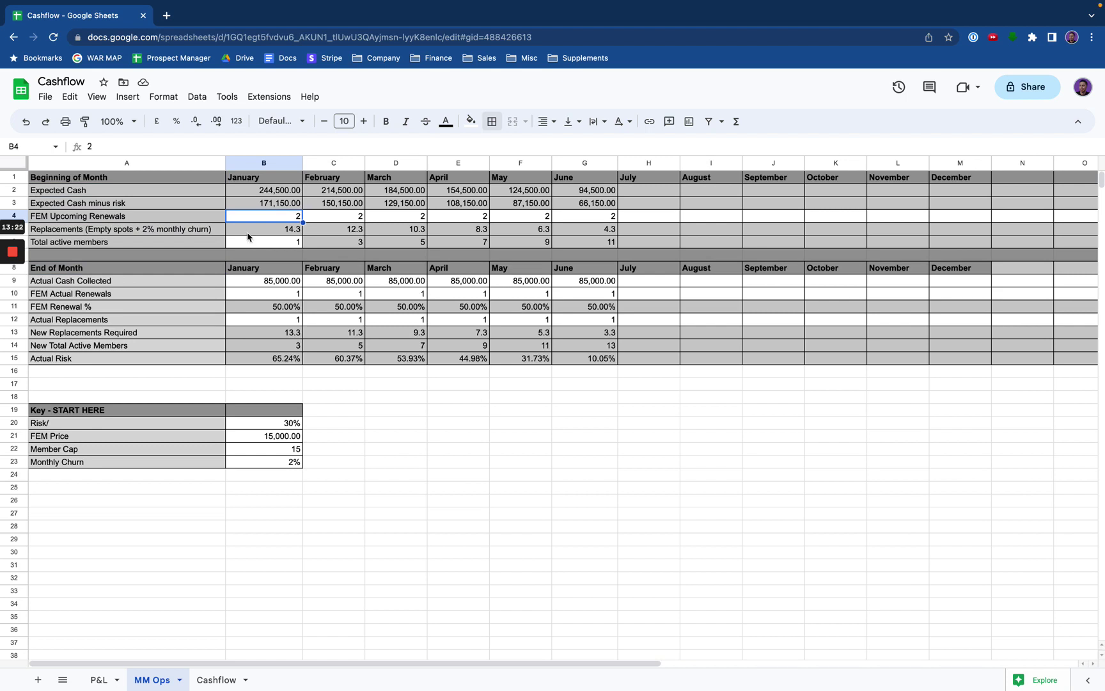
pyautogui.click(277, 282)
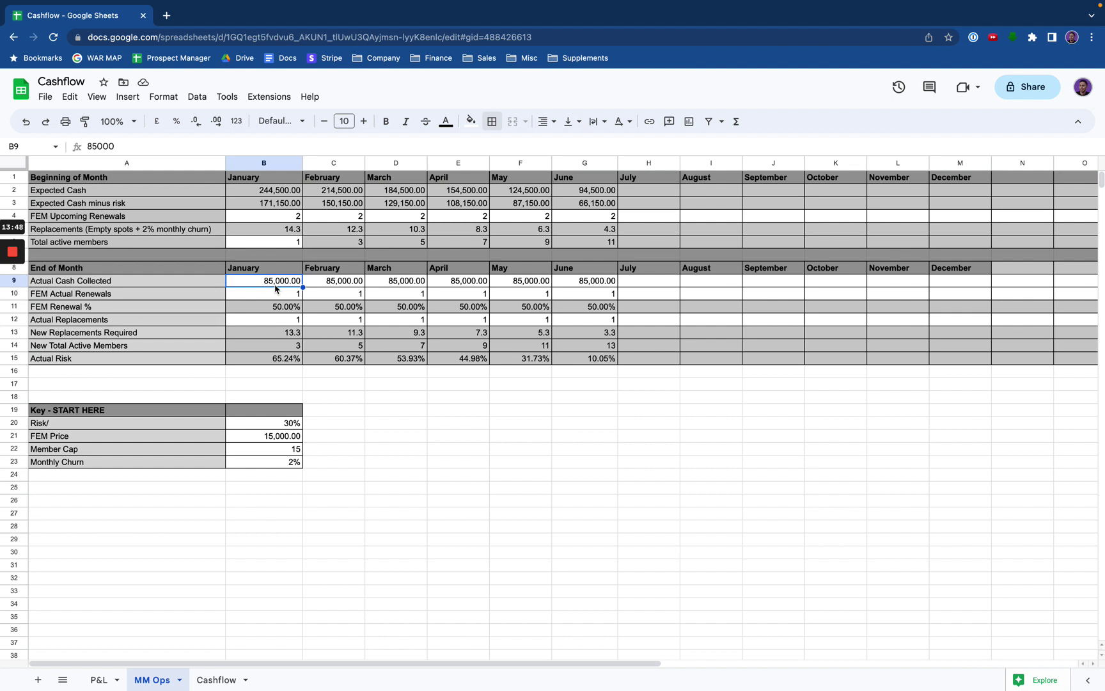
pyautogui.click(285, 226)
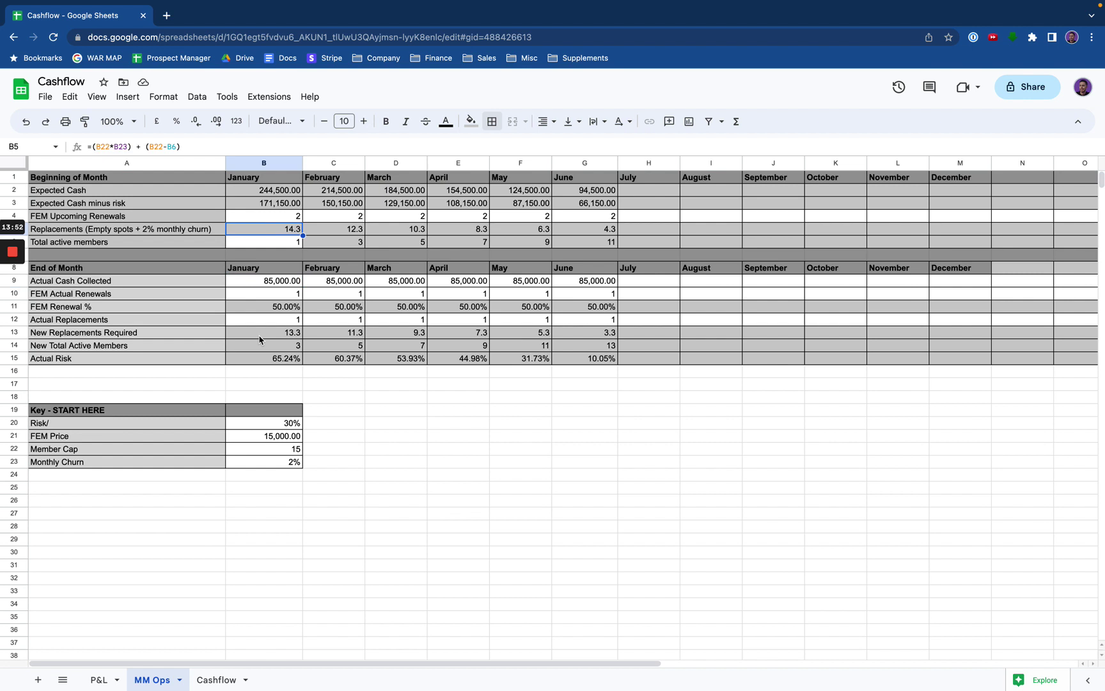
pyautogui.click(272, 286)
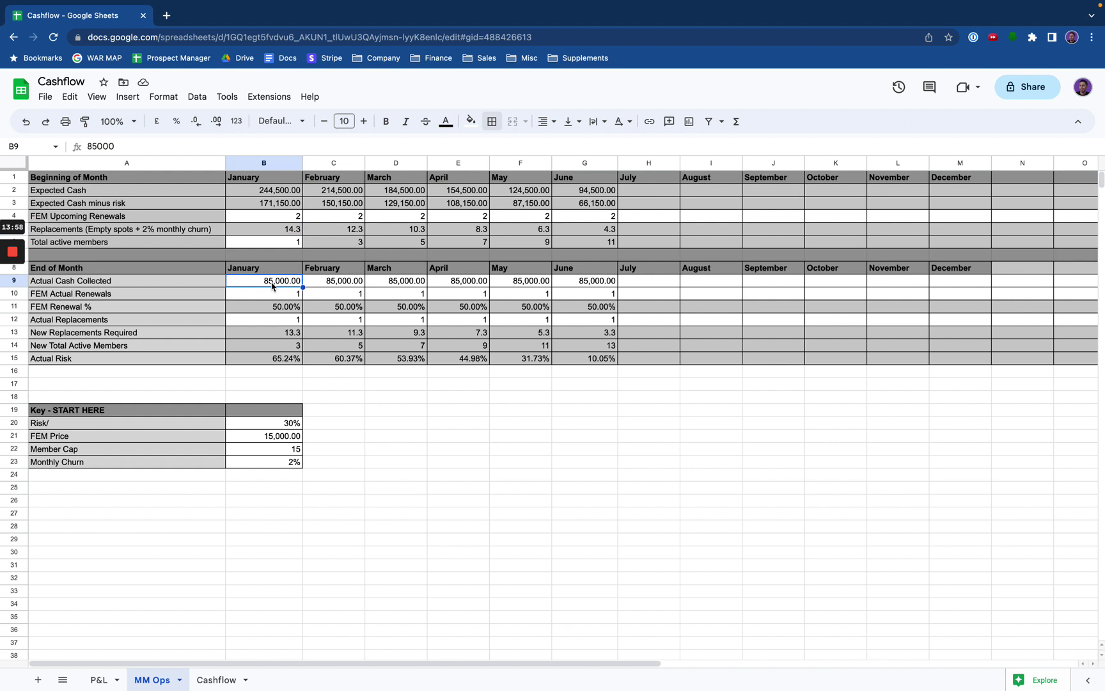
pyautogui.click(273, 298)
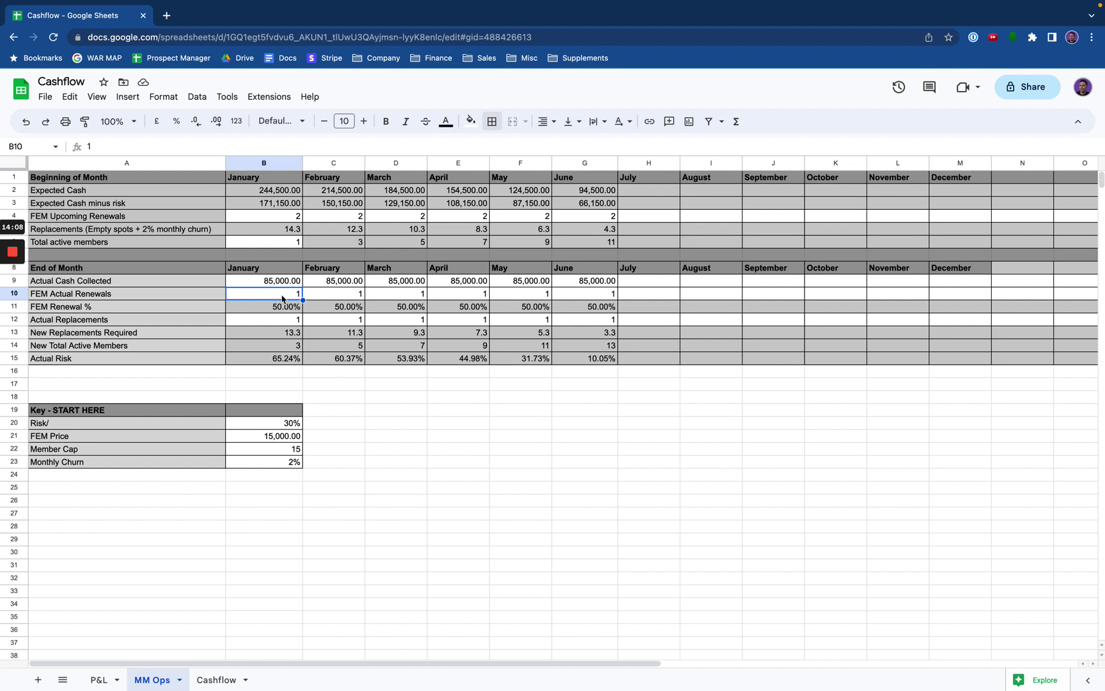
pyautogui.click(298, 218)
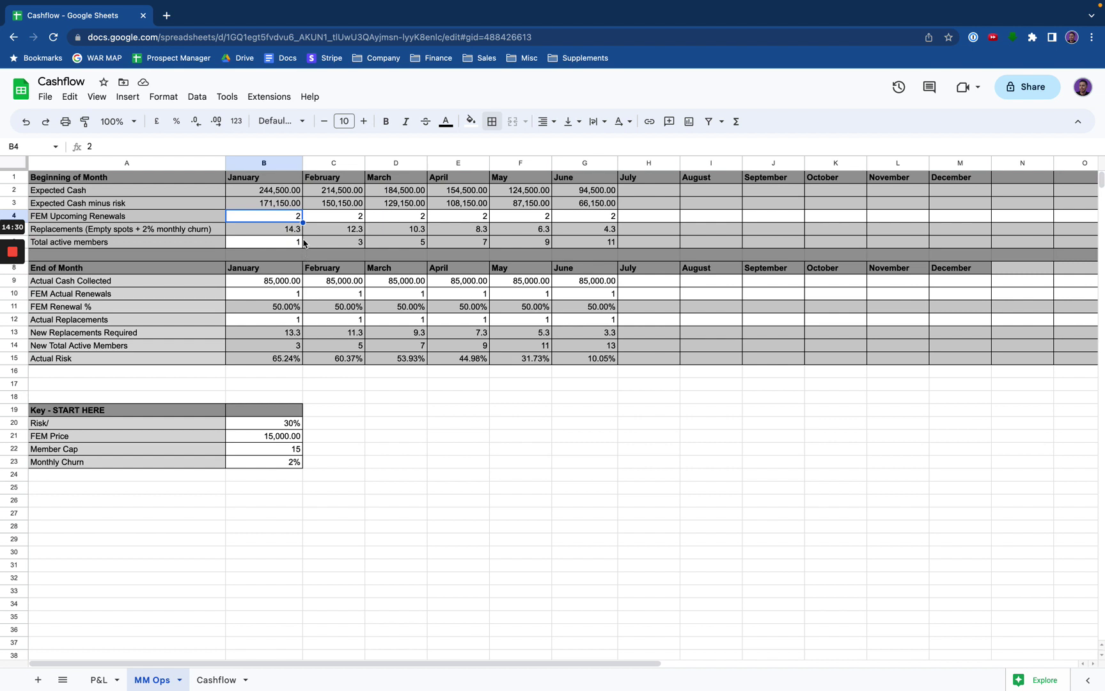
pyautogui.click(270, 298)
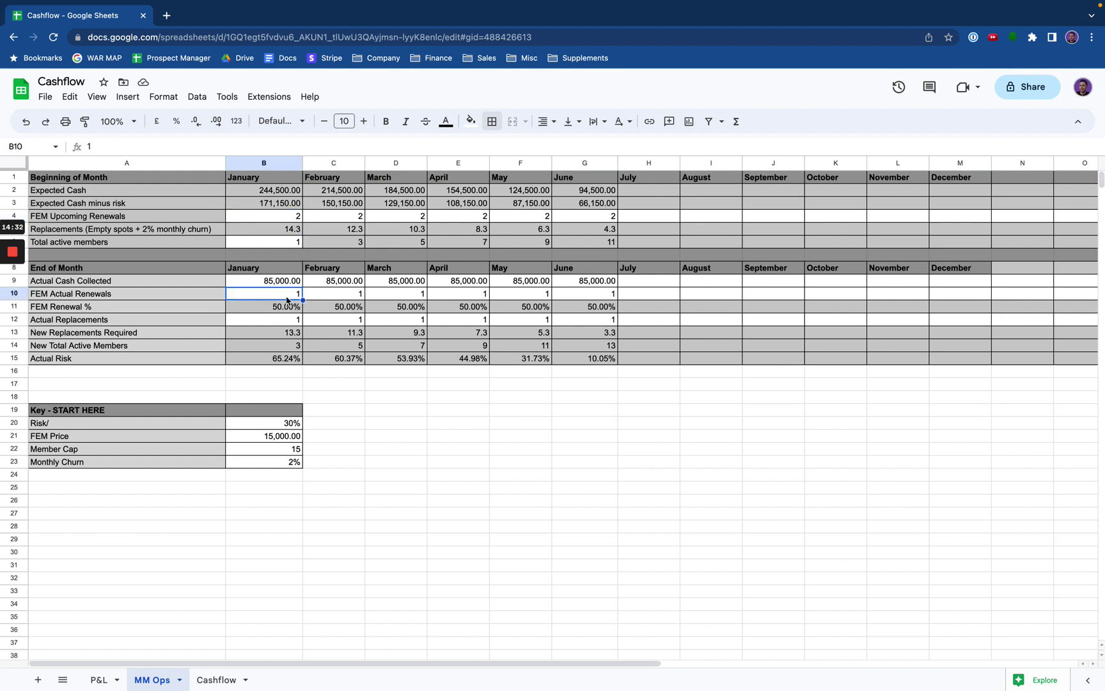
pyautogui.click(263, 306)
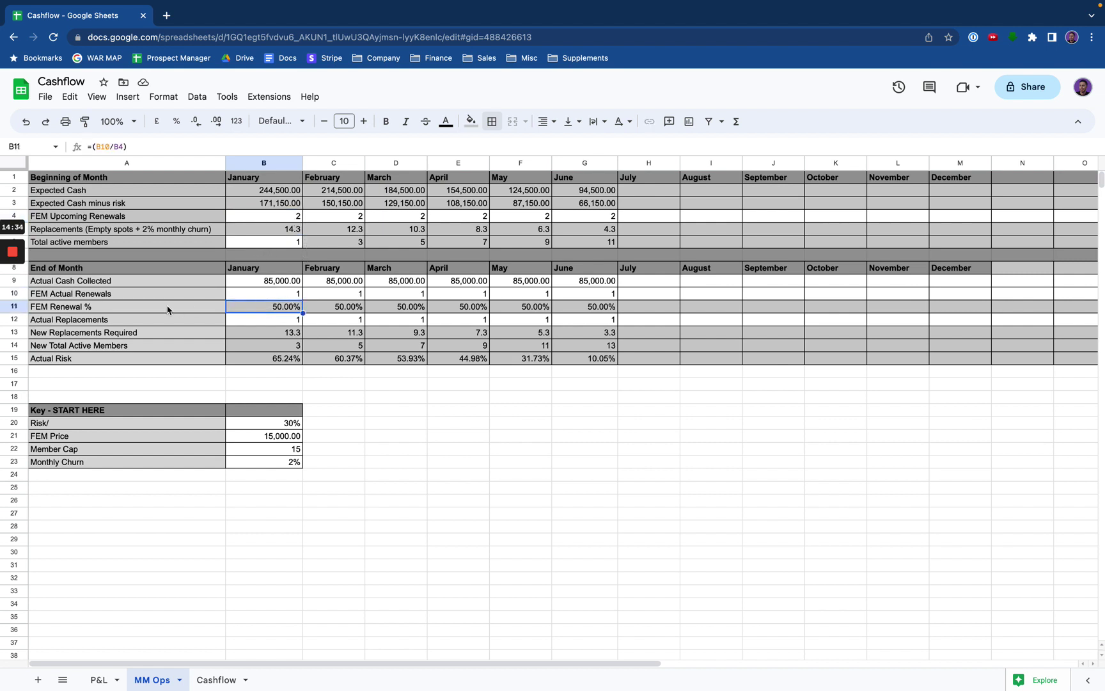
pyautogui.click(86, 310)
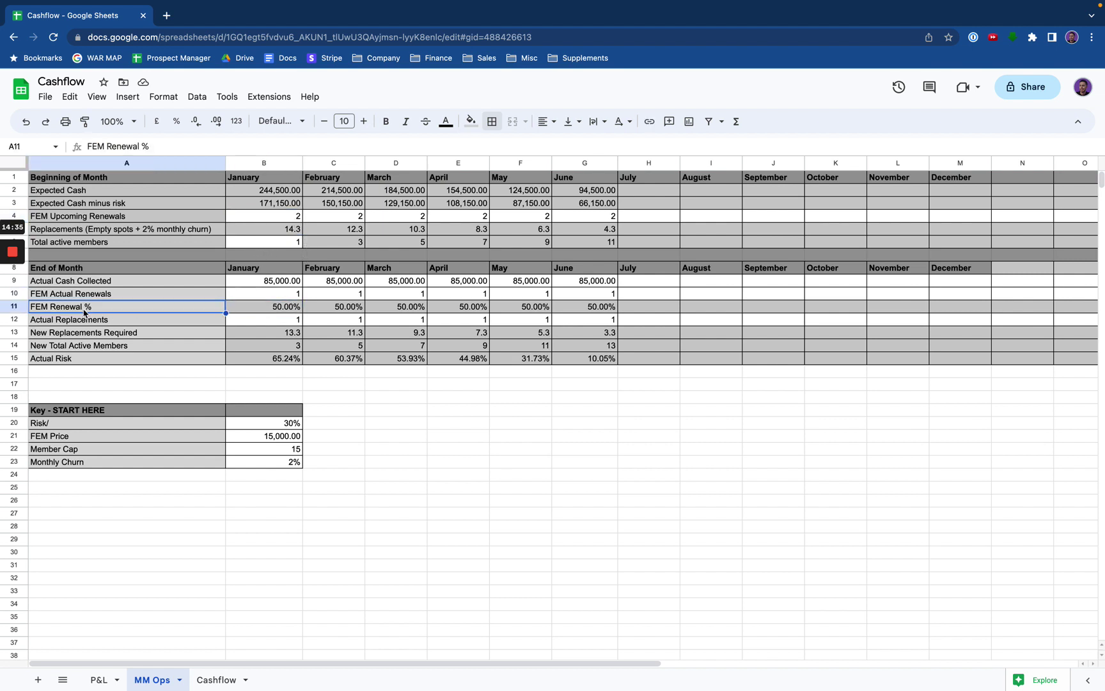
pyautogui.click(282, 310)
pyautogui.moveTo(190, 305); pyautogui.dragTo(265, 307)
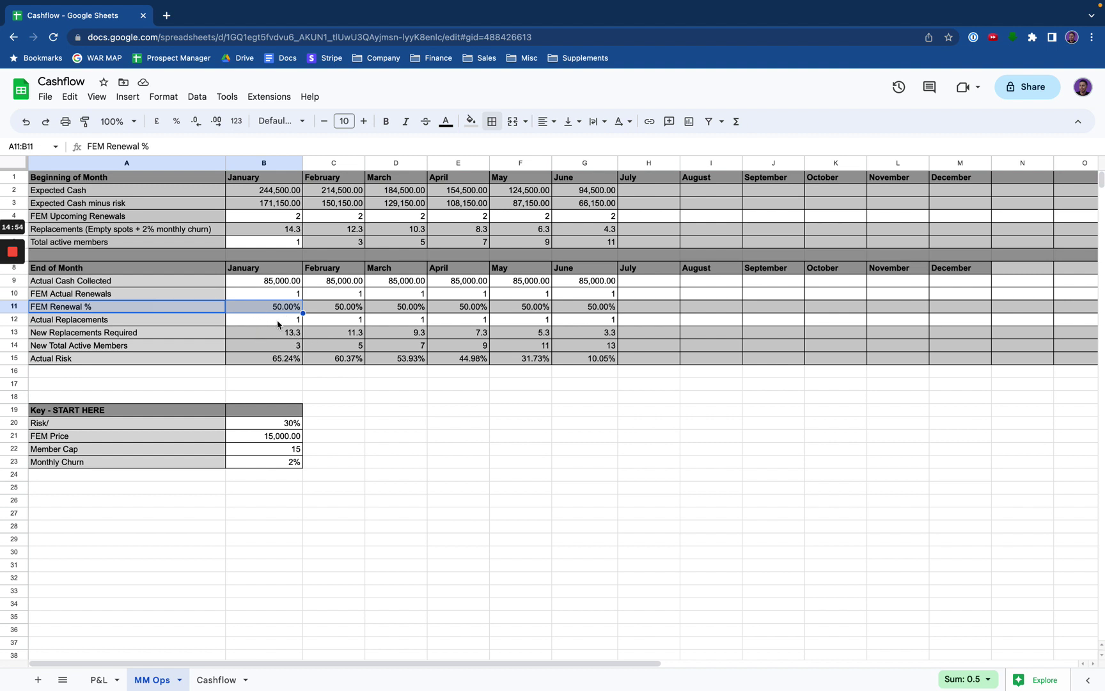
pyautogui.click(277, 324)
pyautogui.moveTo(156, 327); pyautogui.dragTo(274, 329)
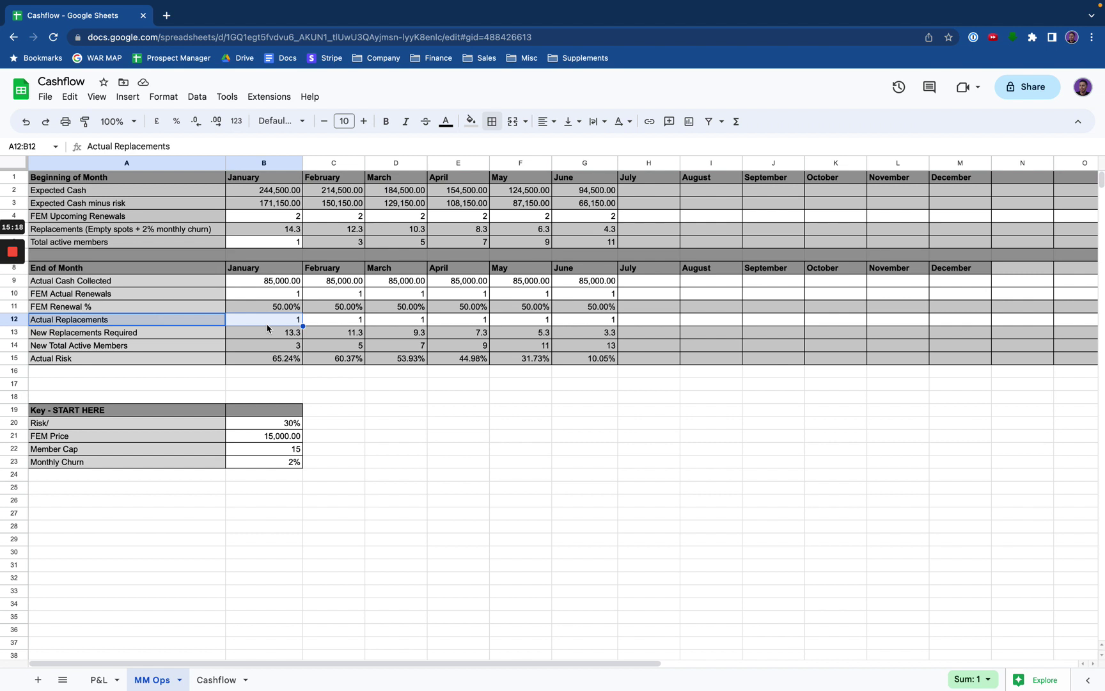
pyautogui.click(268, 323)
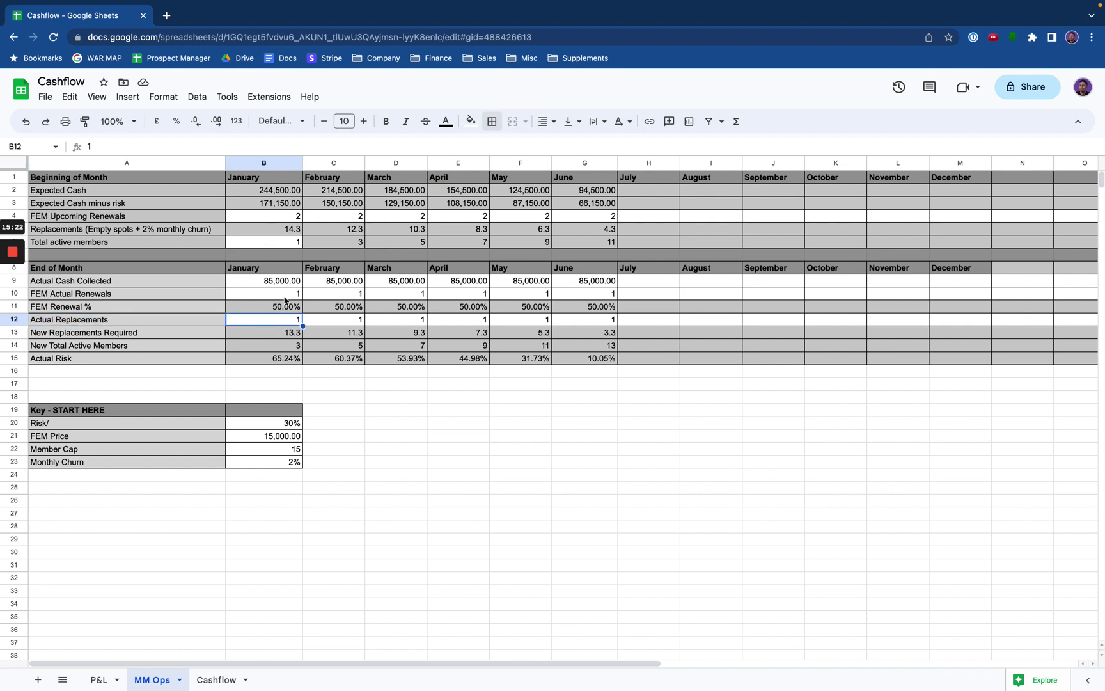
pyautogui.click(283, 332)
pyautogui.click(277, 324)
pyautogui.moveTo(274, 333); pyautogui.dragTo(273, 358)
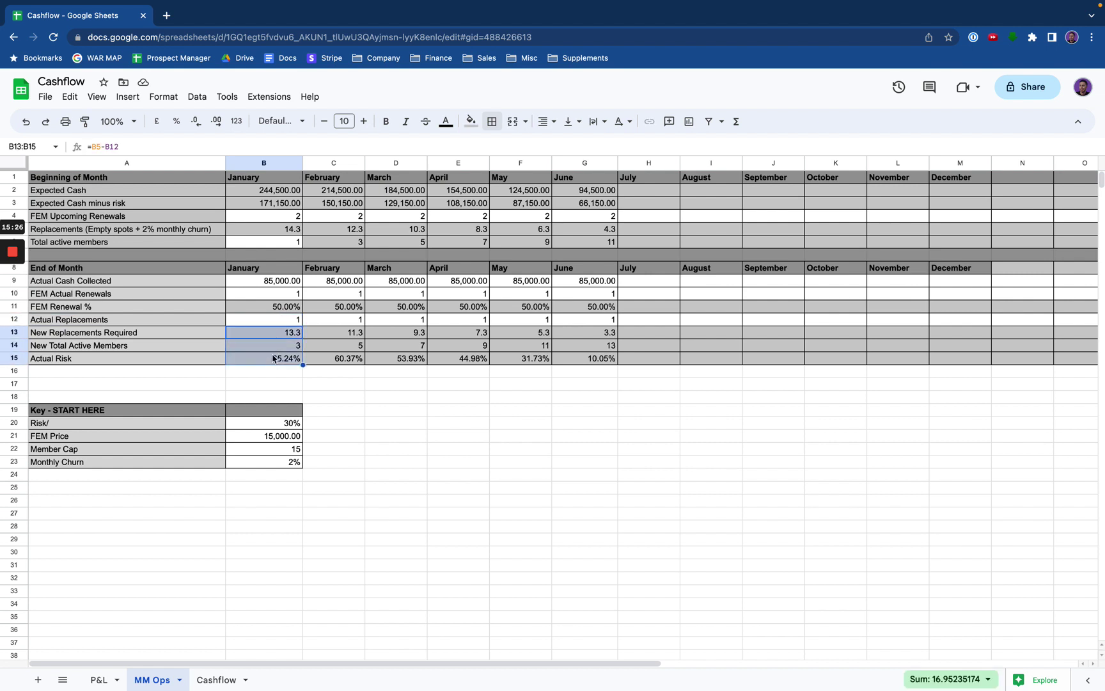
pyautogui.click(183, 333)
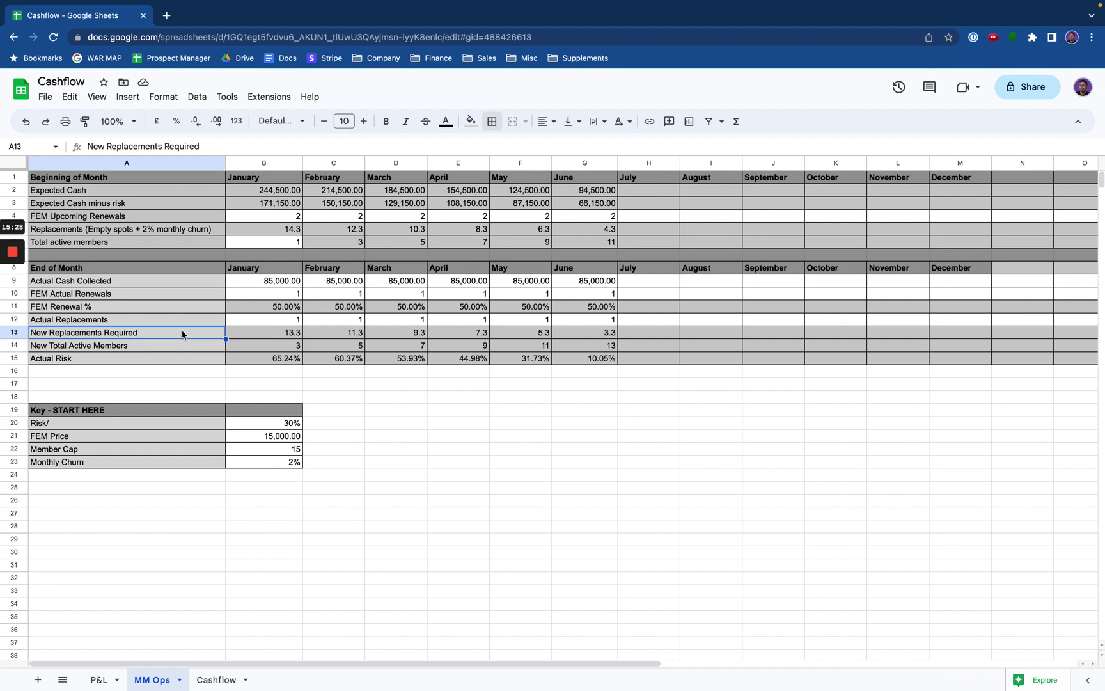
pyautogui.click(267, 336)
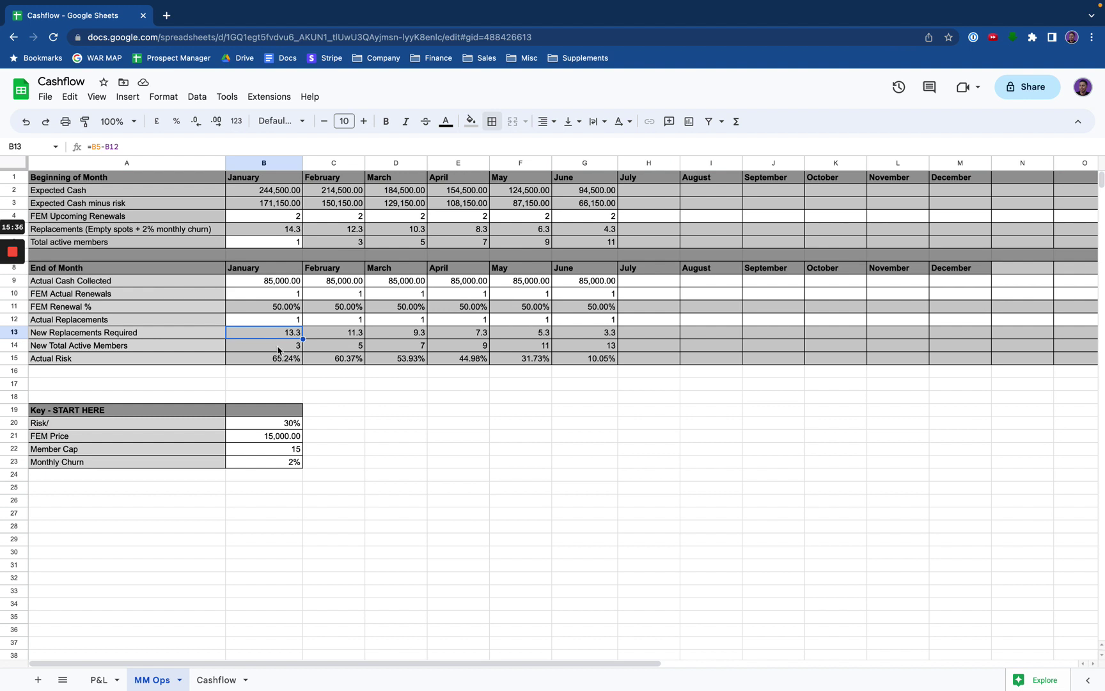
pyautogui.click(281, 347)
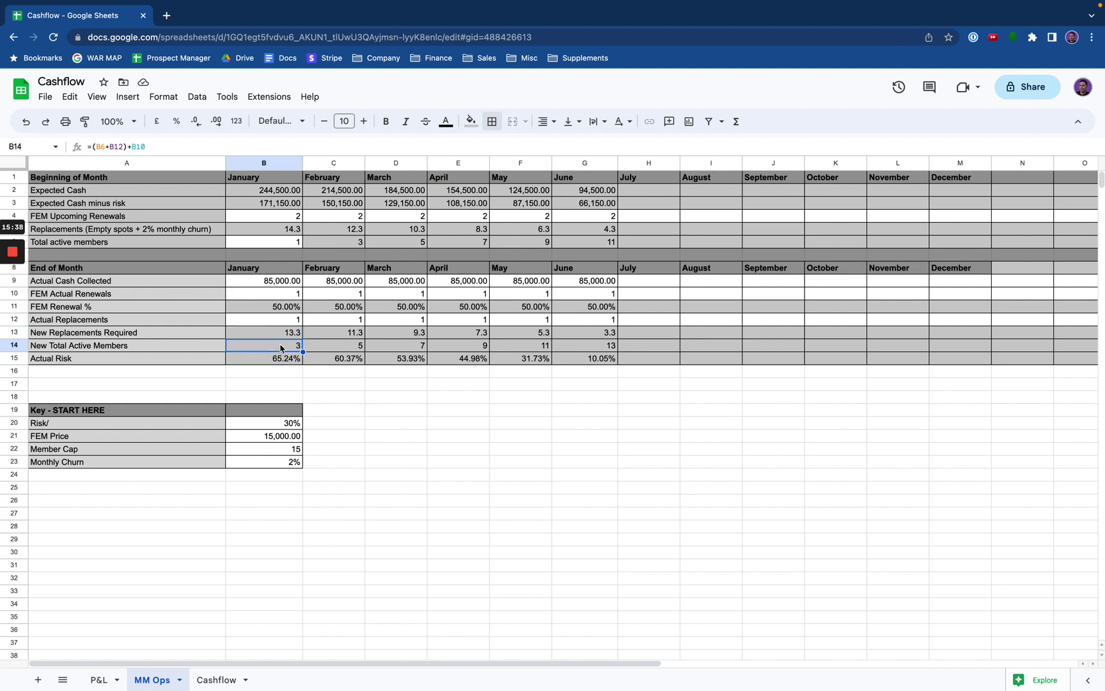
pyautogui.click(264, 294)
pyautogui.click(283, 323)
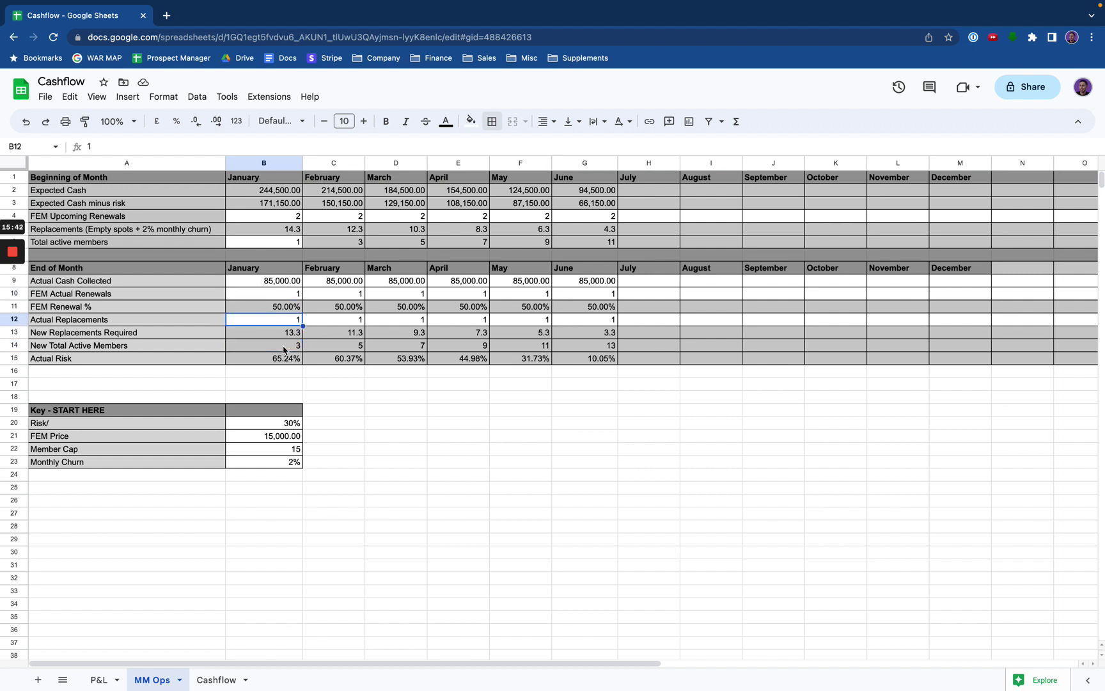
pyautogui.click(284, 349)
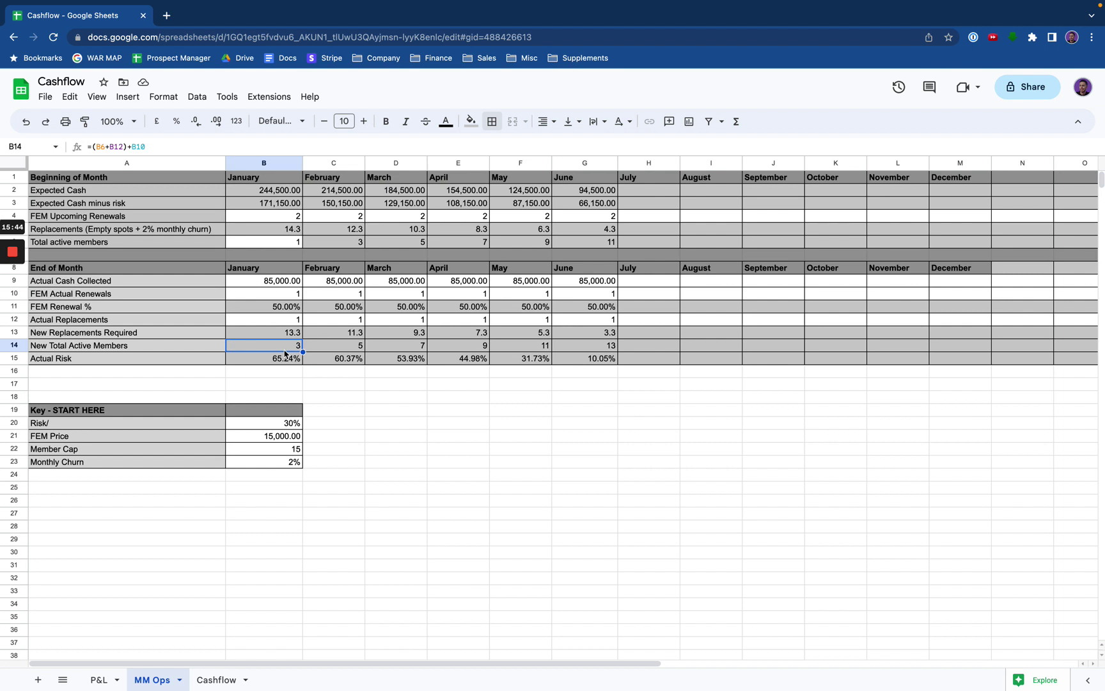
pyautogui.click(287, 362)
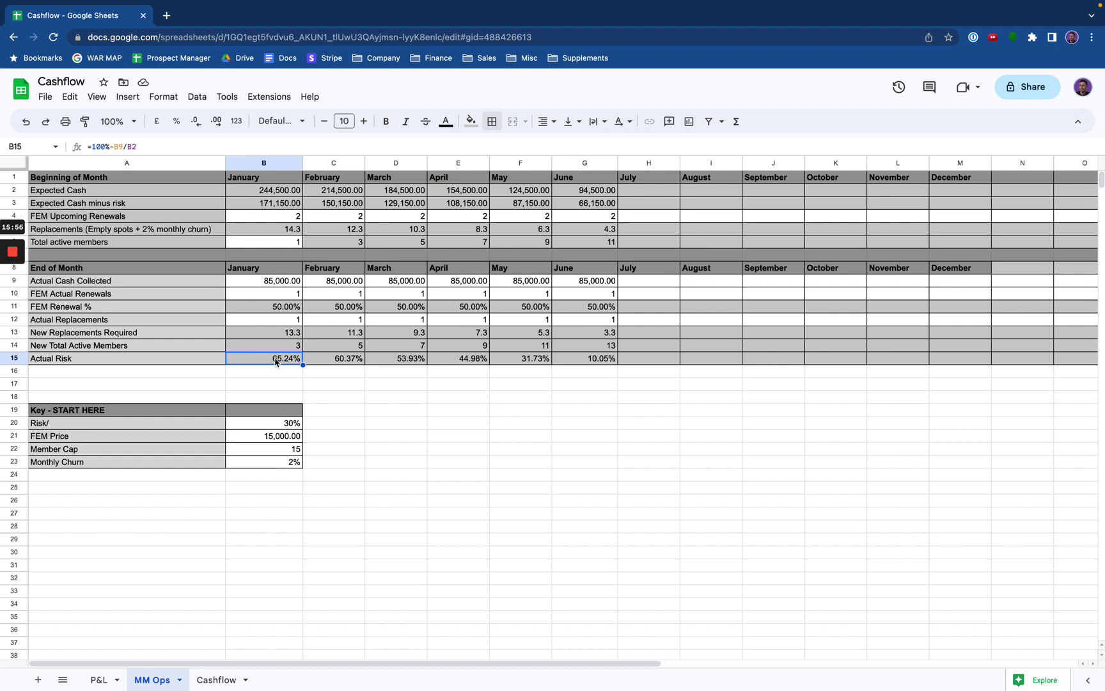
pyautogui.click(336, 386)
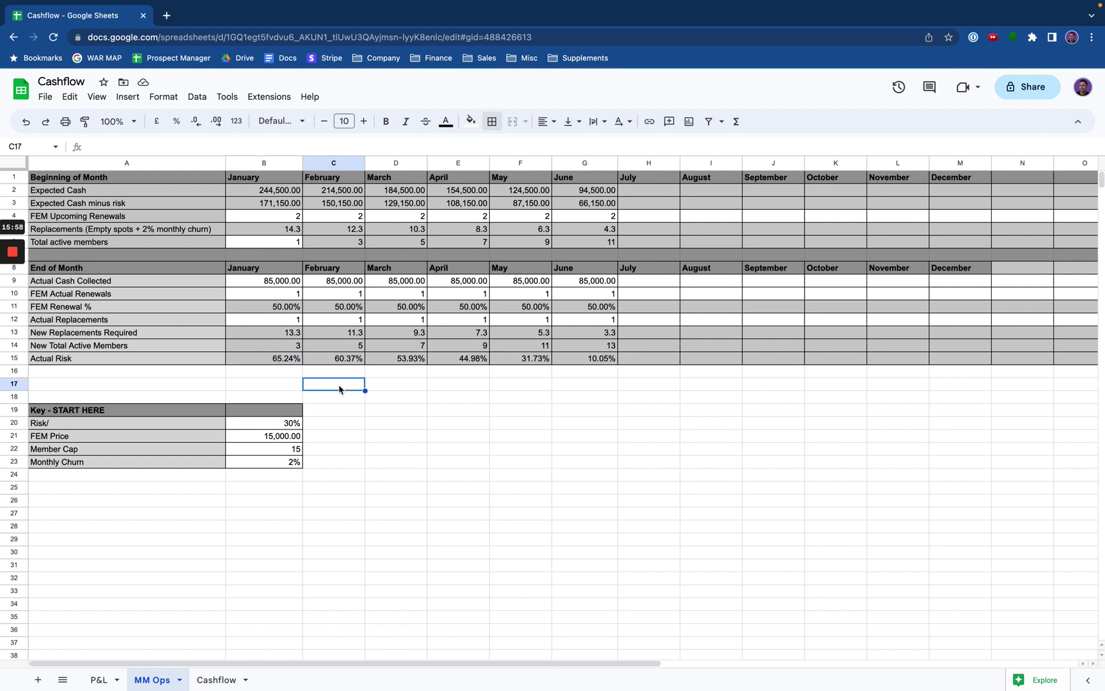
pyautogui.moveTo(282, 361); pyautogui.dragTo(372, 360)
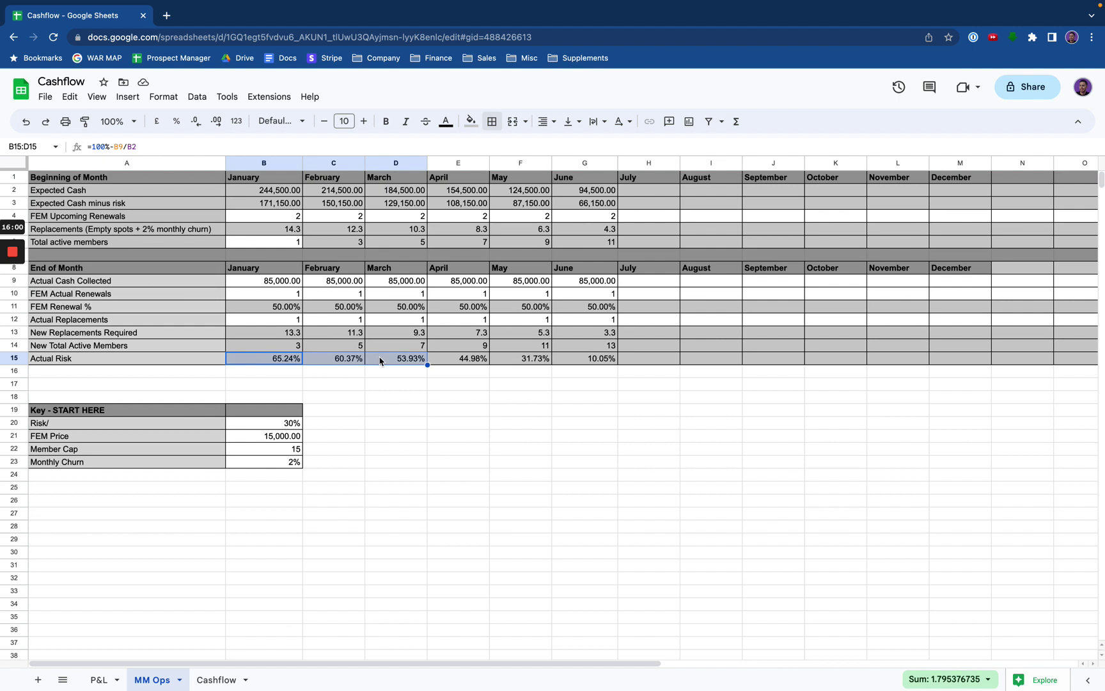
pyautogui.click(382, 372)
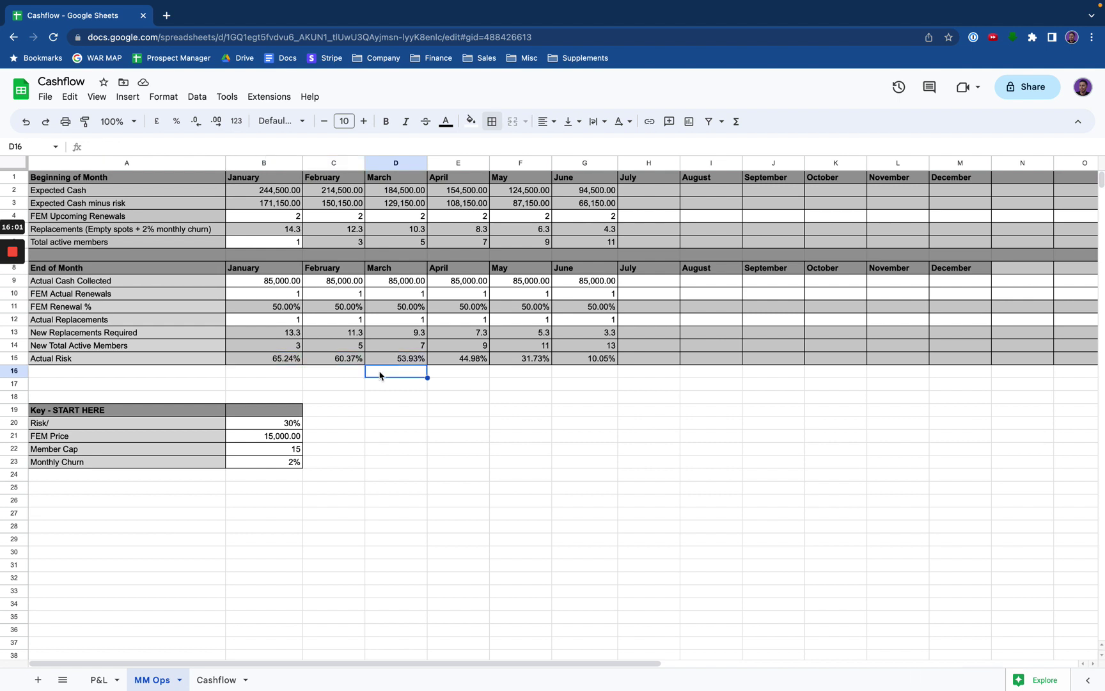
pyautogui.click(288, 423)
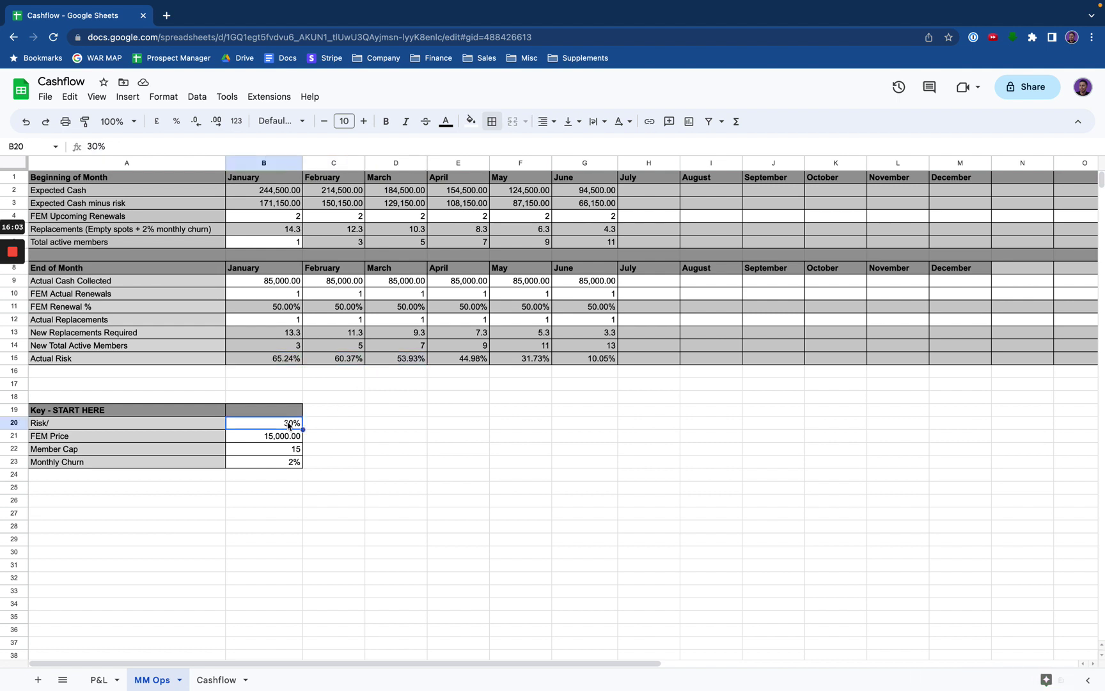
pyautogui.click(256, 362)
pyautogui.click(348, 387)
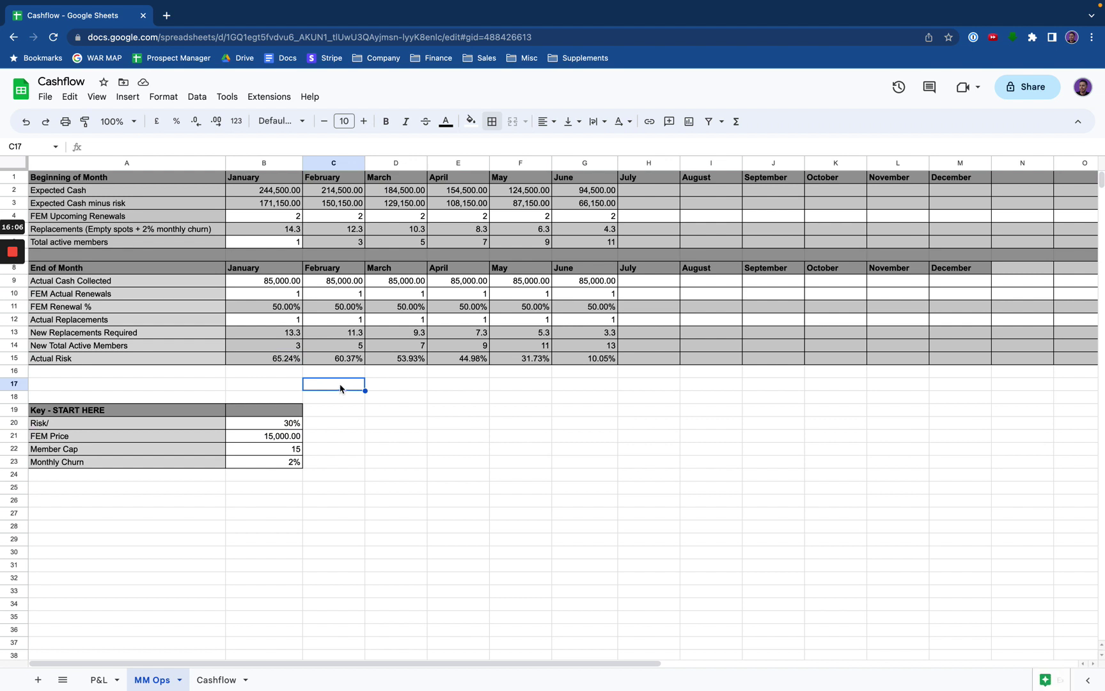
pyautogui.click(273, 389)
pyautogui.click(336, 390)
pyautogui.click(283, 335)
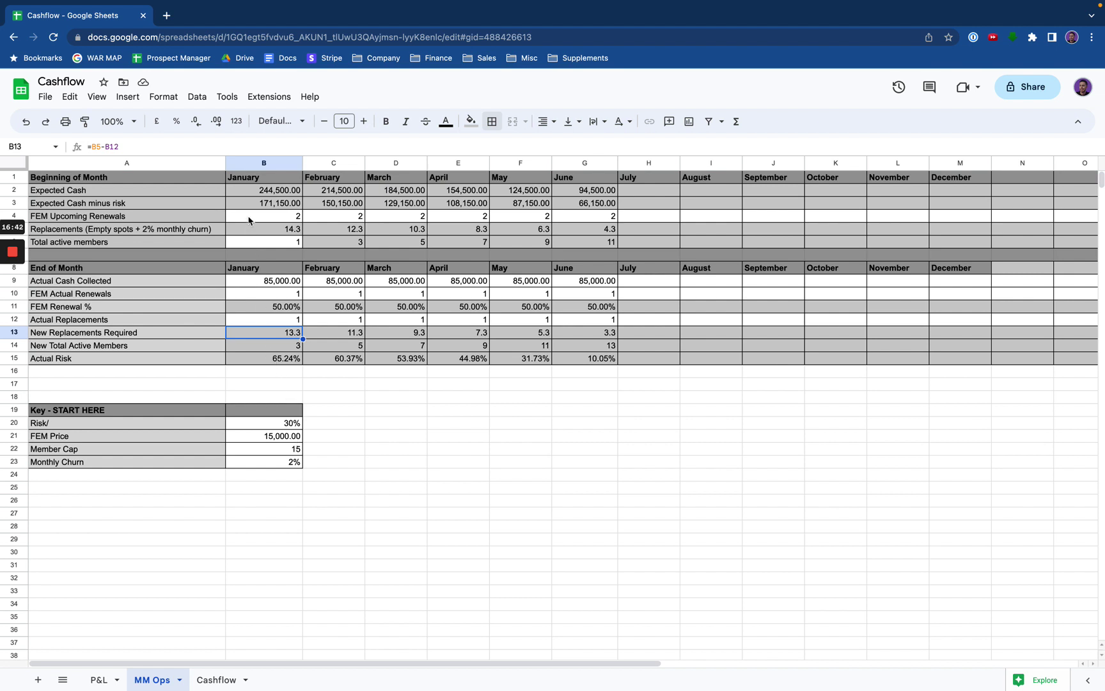
pyautogui.click(275, 234)
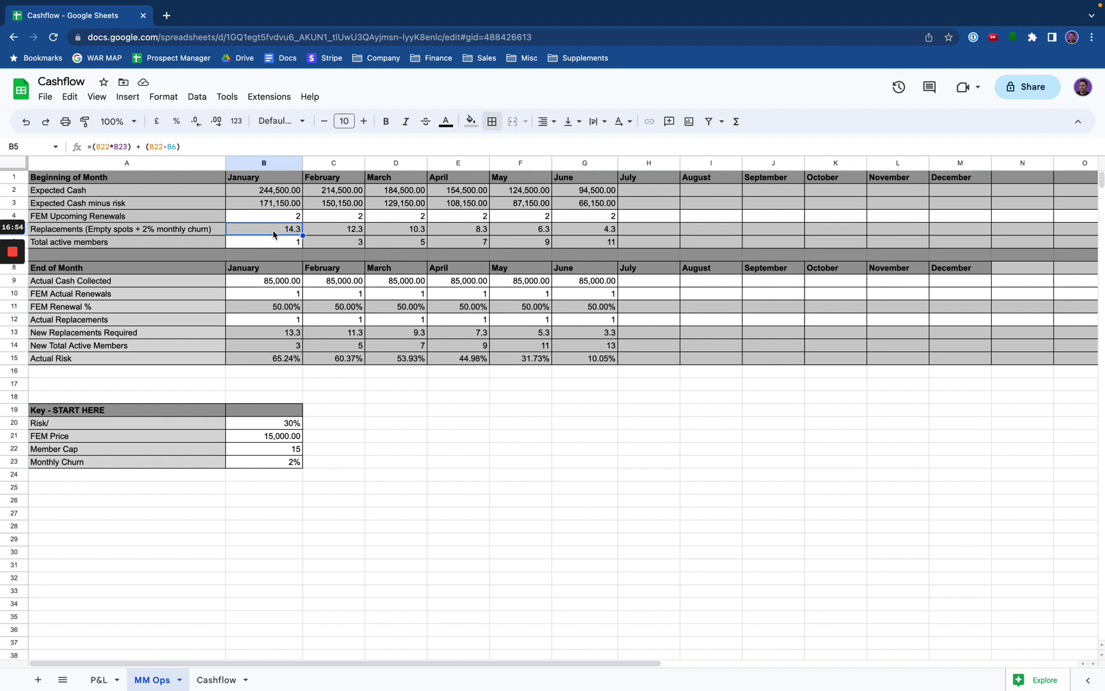
pyautogui.click(174, 233)
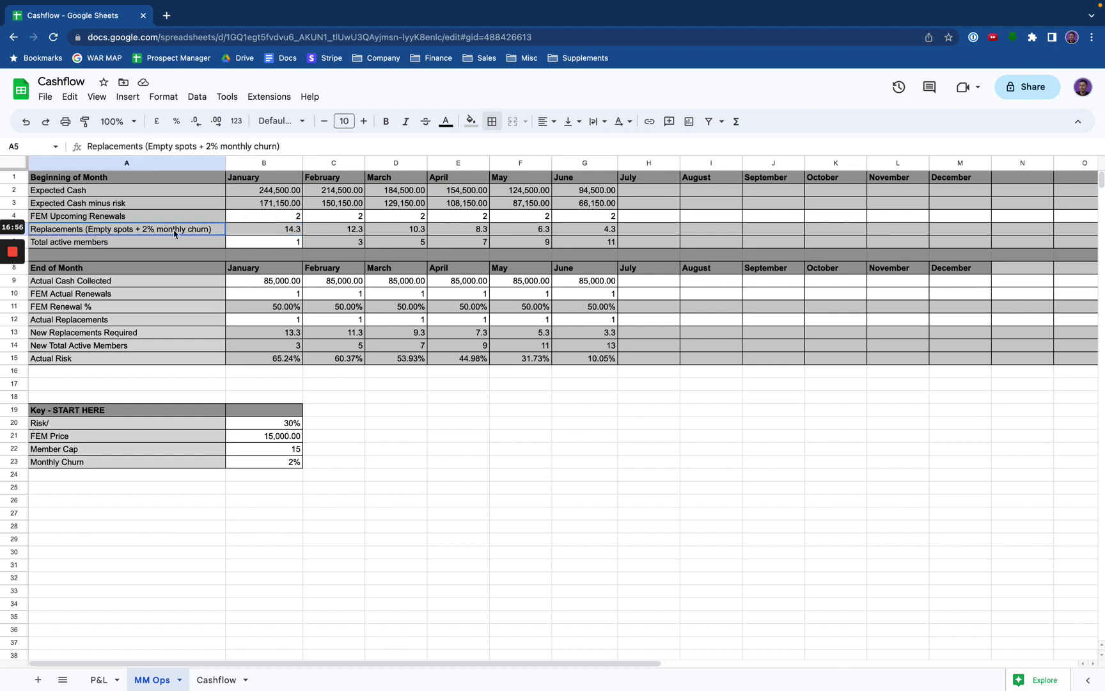
pyautogui.moveTo(174, 234); pyautogui.dragTo(298, 235)
pyautogui.click(264, 235)
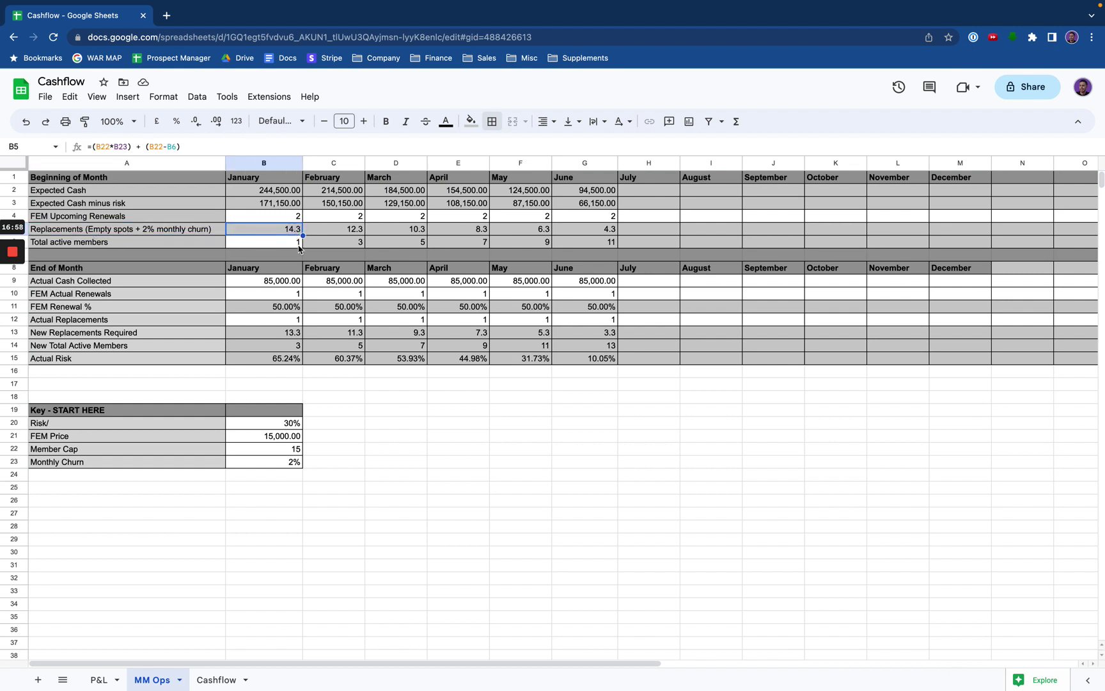
pyautogui.keyDown('shift'); pyautogui.click(331, 232); pyautogui.keyUp('shift')
pyautogui.click(271, 236)
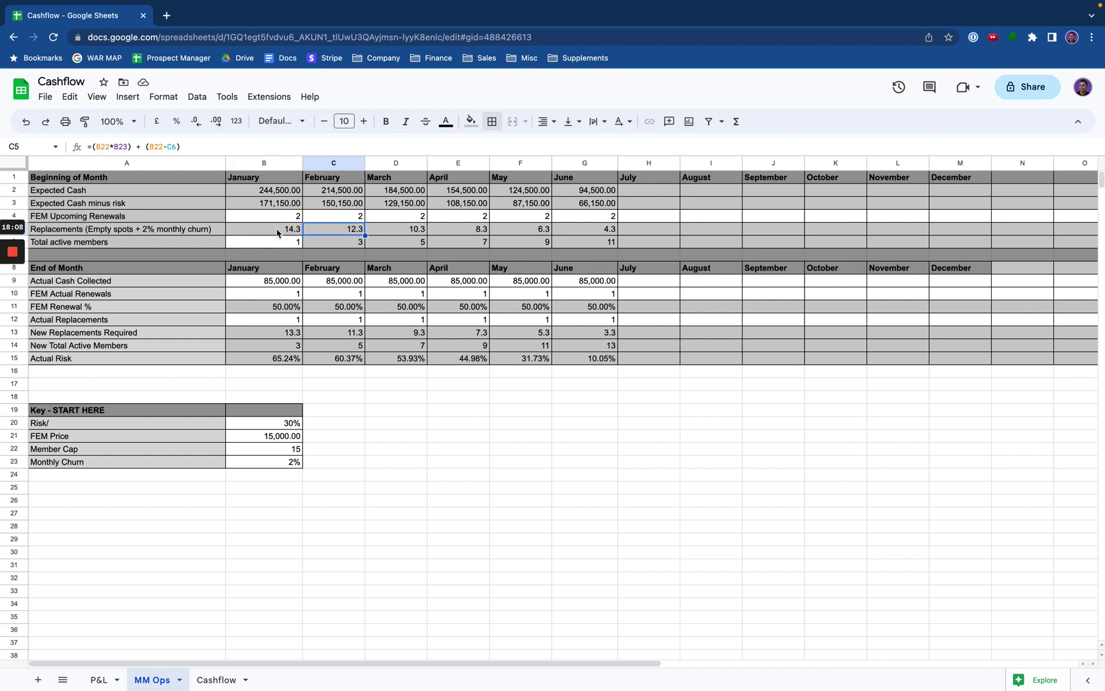
pyautogui.moveTo(186, 234); pyautogui.dragTo(237, 232)
pyautogui.moveTo(381, 237); pyautogui.dragTo(489, 233)
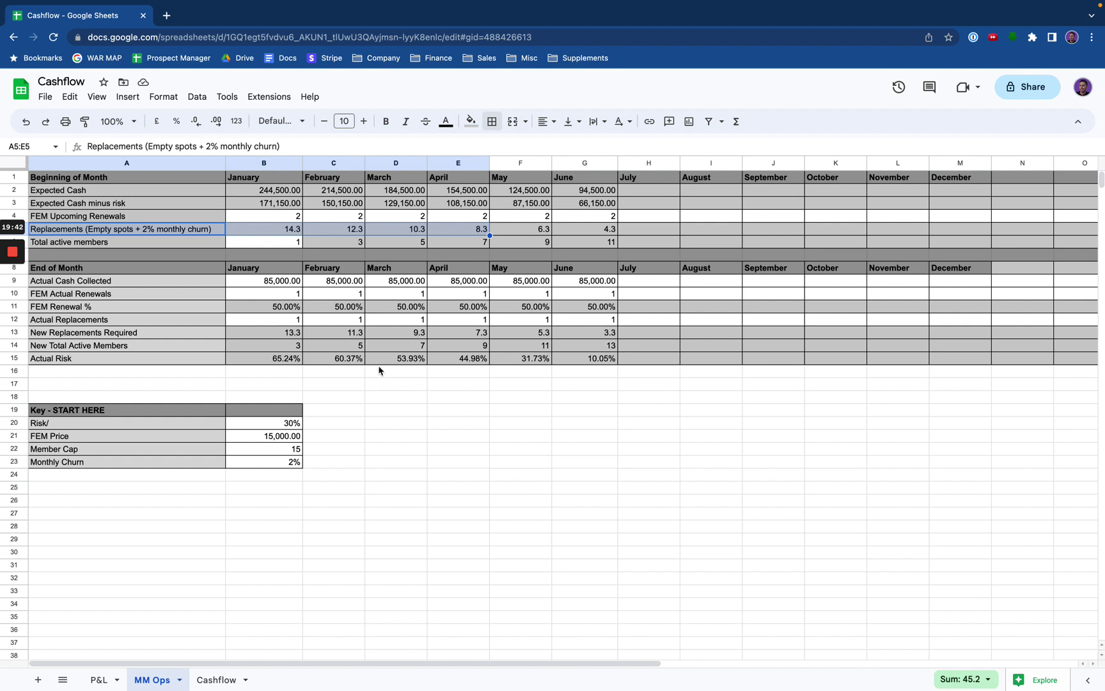
pyautogui.click(219, 219)
pyautogui.click(274, 234)
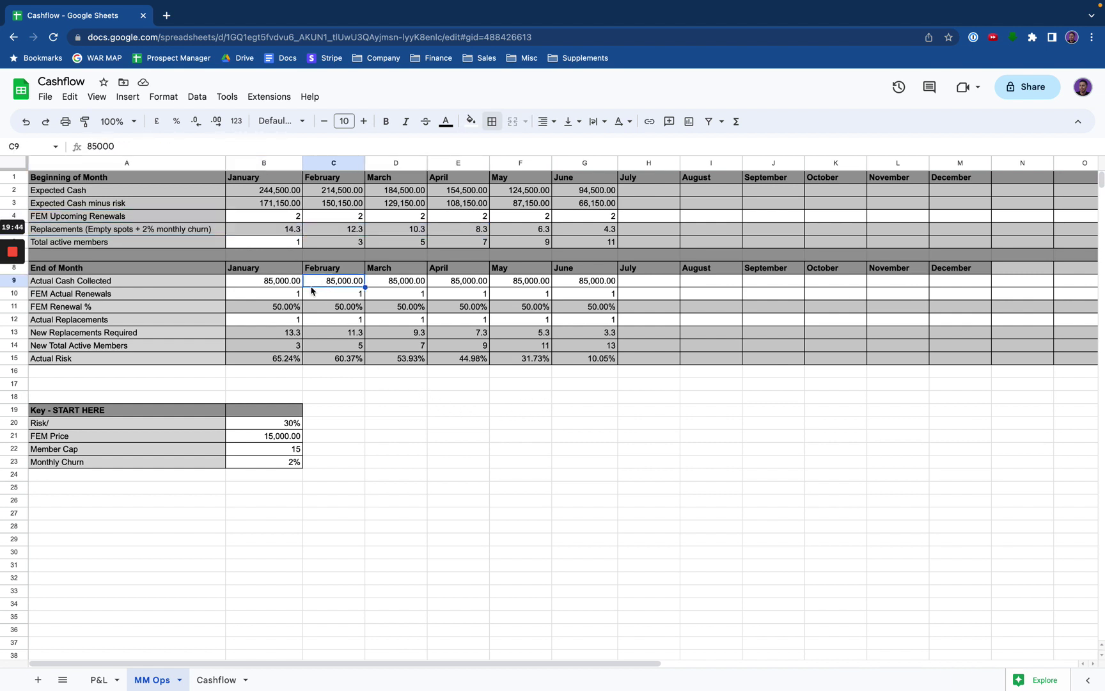
pyautogui.click(275, 247)
pyautogui.click(280, 283)
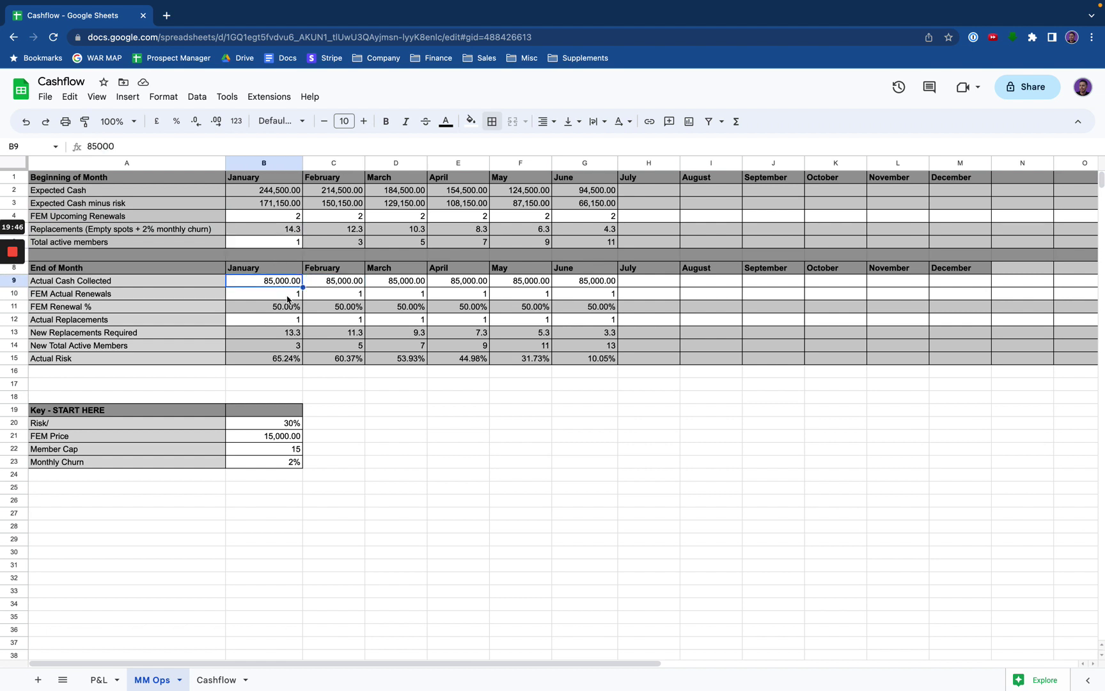
pyautogui.click(316, 293)
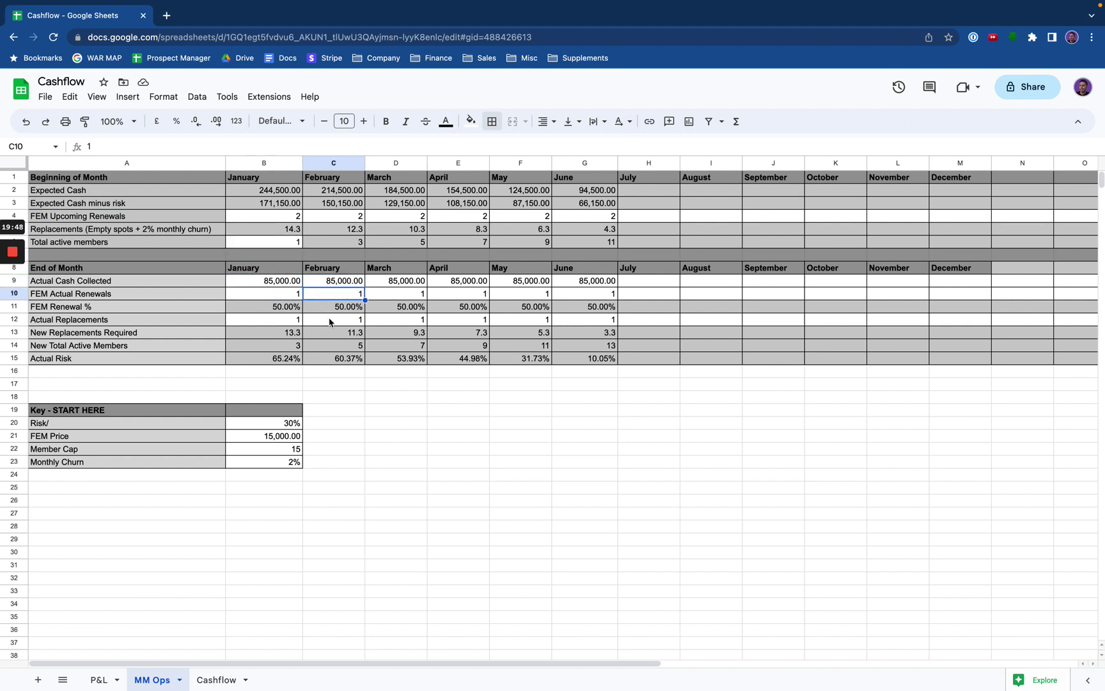
pyautogui.moveTo(18, 253)
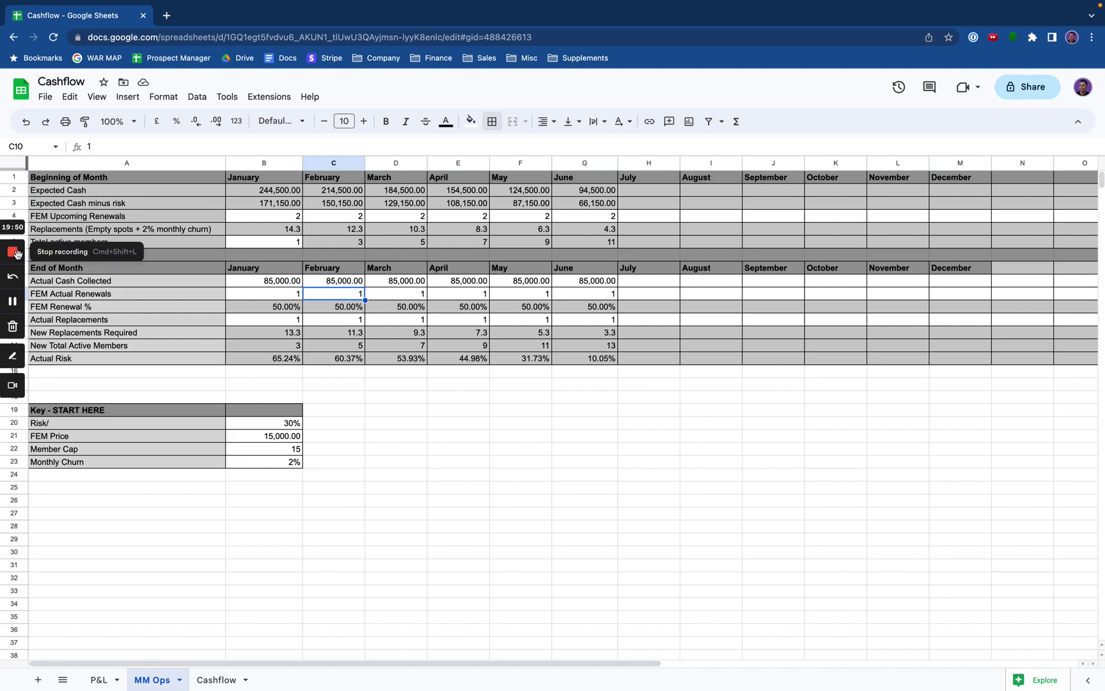